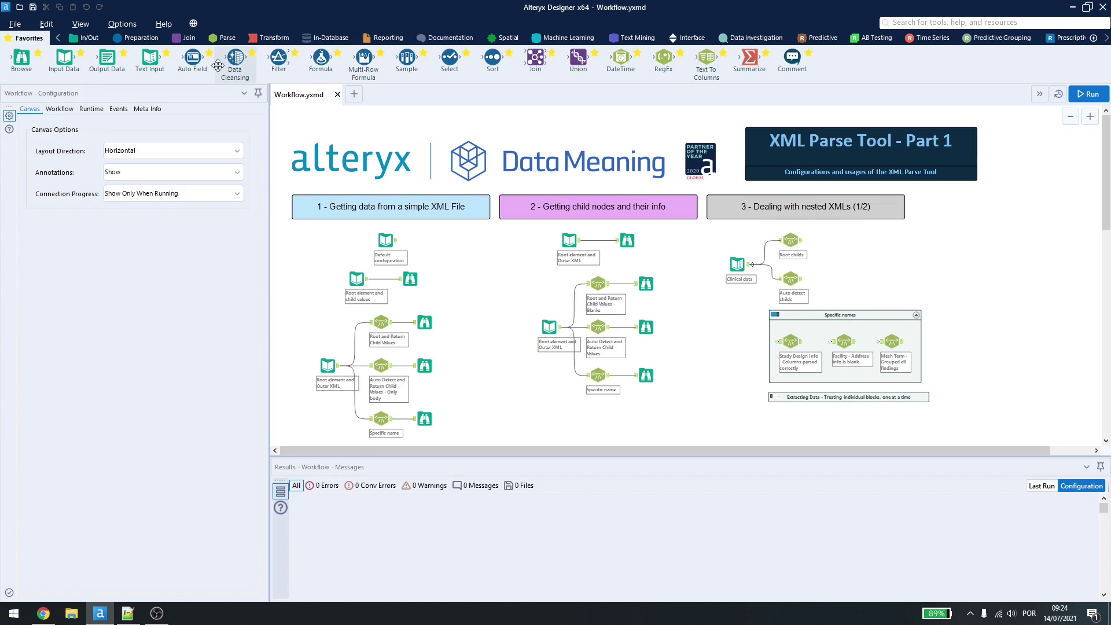
- Show every setting of the Default configuration input reading email.xml as XML, with its body preview
{"action": "left_click", "coordinate": [228, 38]}
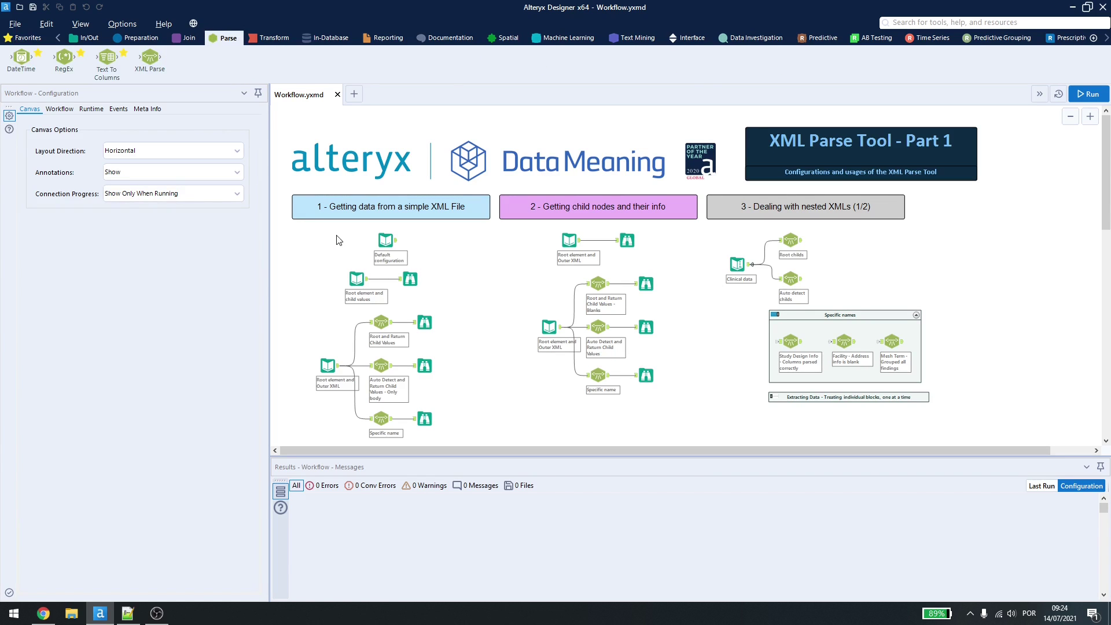
{"action": "left_click", "coordinate": [386, 240]}
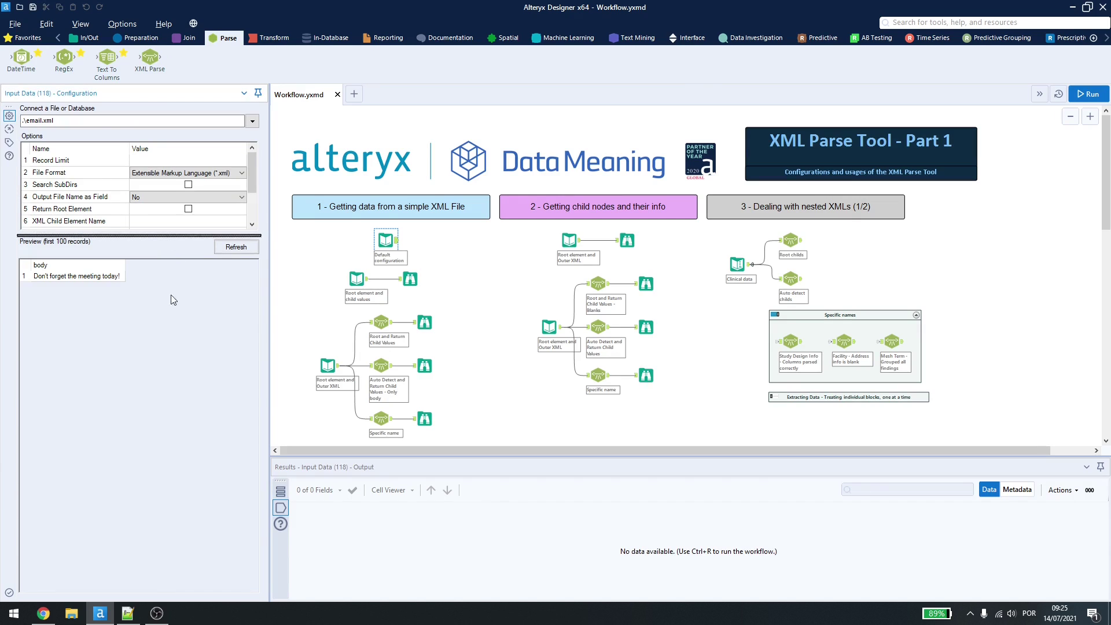
{"action": "left_click_drag", "start_coordinate": [174, 304], "coordinate": [170, 309]}
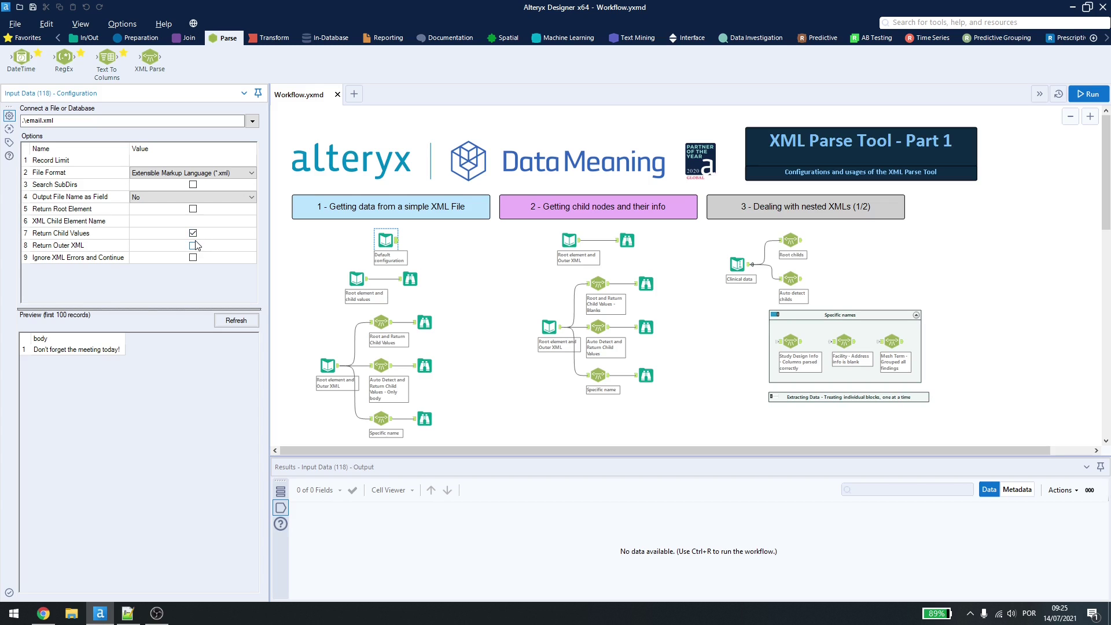
- Unfold the email element in email.xml and highlight the to element on line 2
{"action": "key", "text": "alt+Tab"}
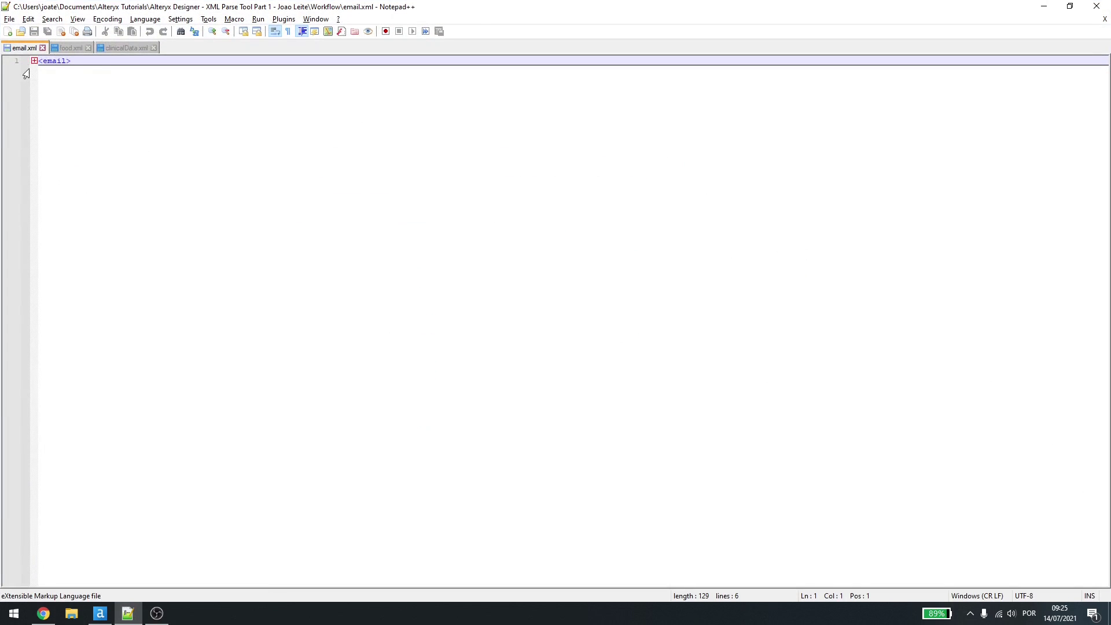
{"action": "left_click", "coordinate": [33, 62]}
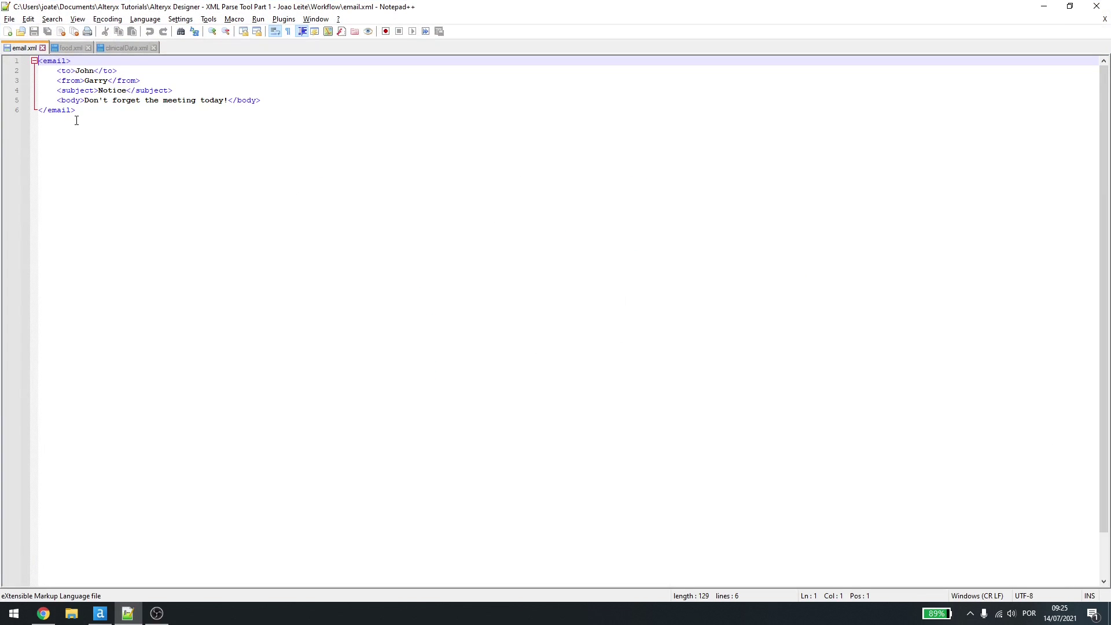
{"action": "left_click_drag", "start_coordinate": [60, 72], "coordinate": [235, 96]}
{"action": "left_click", "coordinate": [100, 613]}
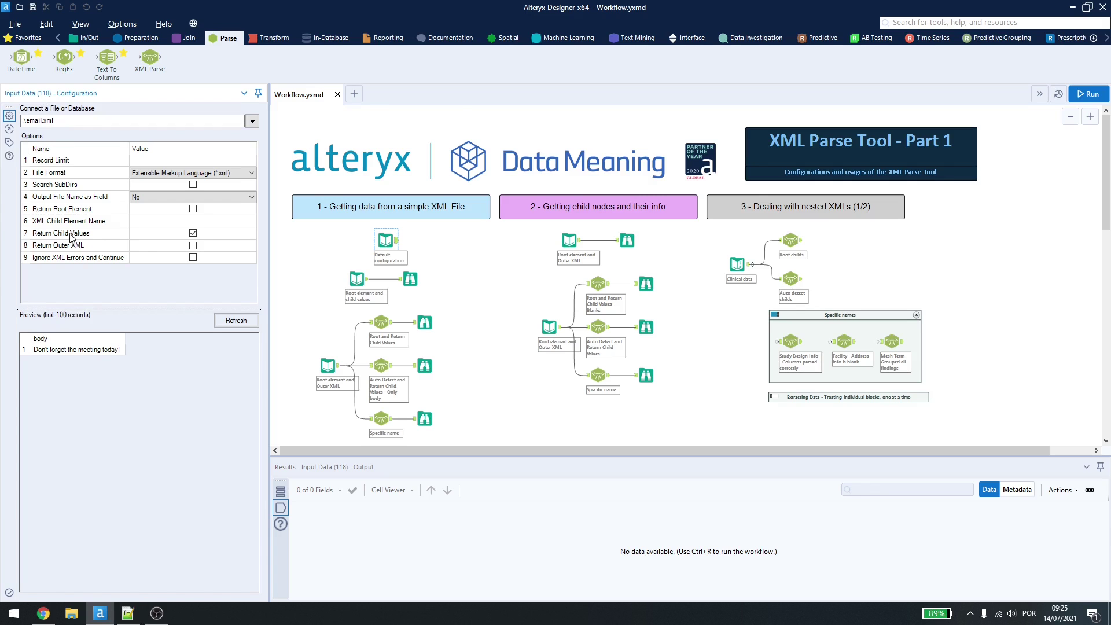
- Highlight the opening and closing email tags and the four child elements on lines 2–5
{"action": "key", "text": "alt+Tab"}
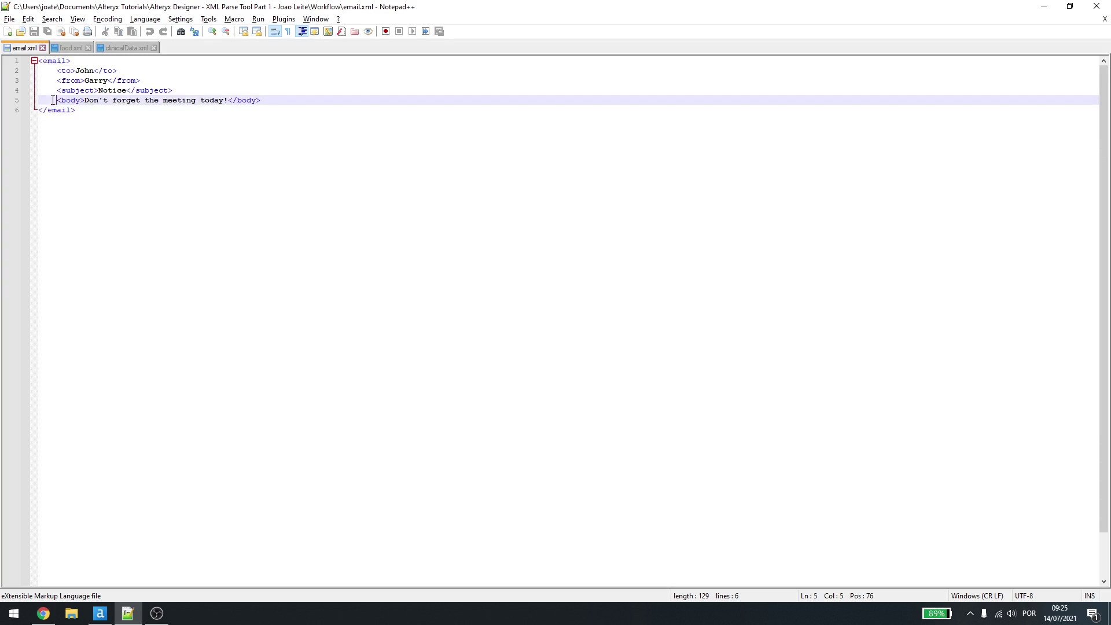
{"action": "left_click_drag", "start_coordinate": [56, 100], "coordinate": [293, 103]}
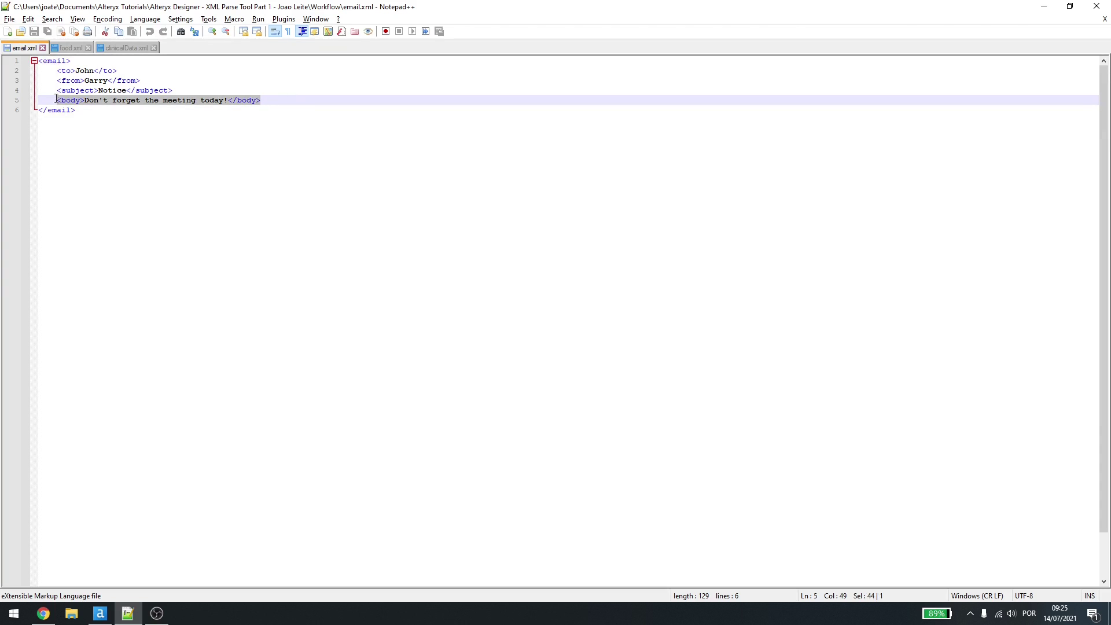
{"action": "left_click_drag", "start_coordinate": [44, 60], "coordinate": [72, 61]}
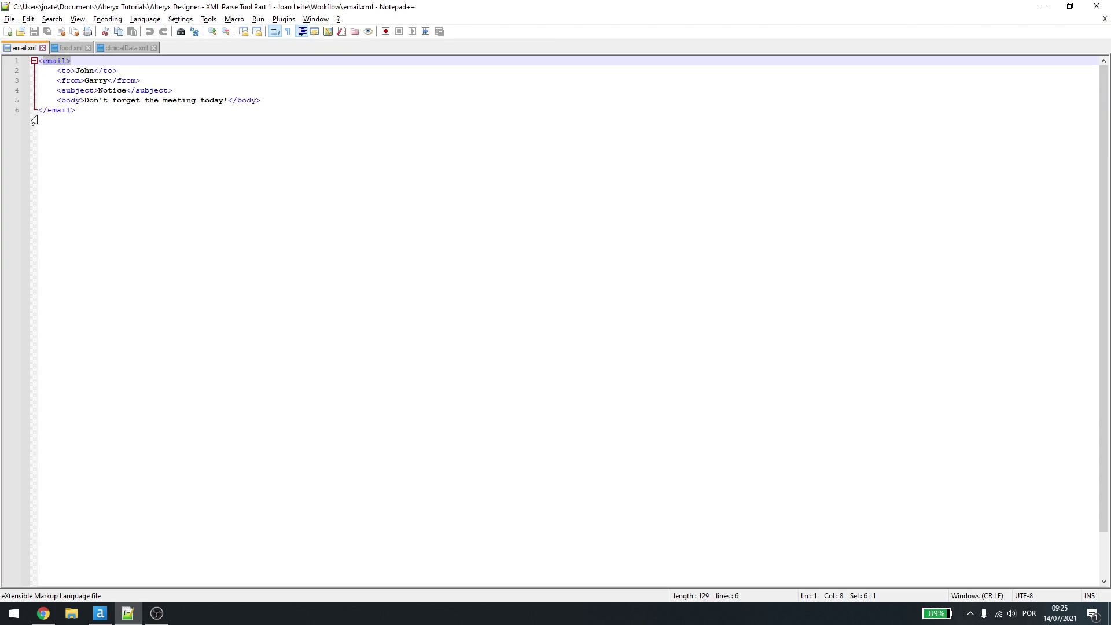
{"action": "left_click_drag", "start_coordinate": [42, 109], "coordinate": [75, 110]}
{"action": "left_click_drag", "start_coordinate": [57, 70], "coordinate": [278, 100]}
{"action": "key", "text": "alt+Tab"}
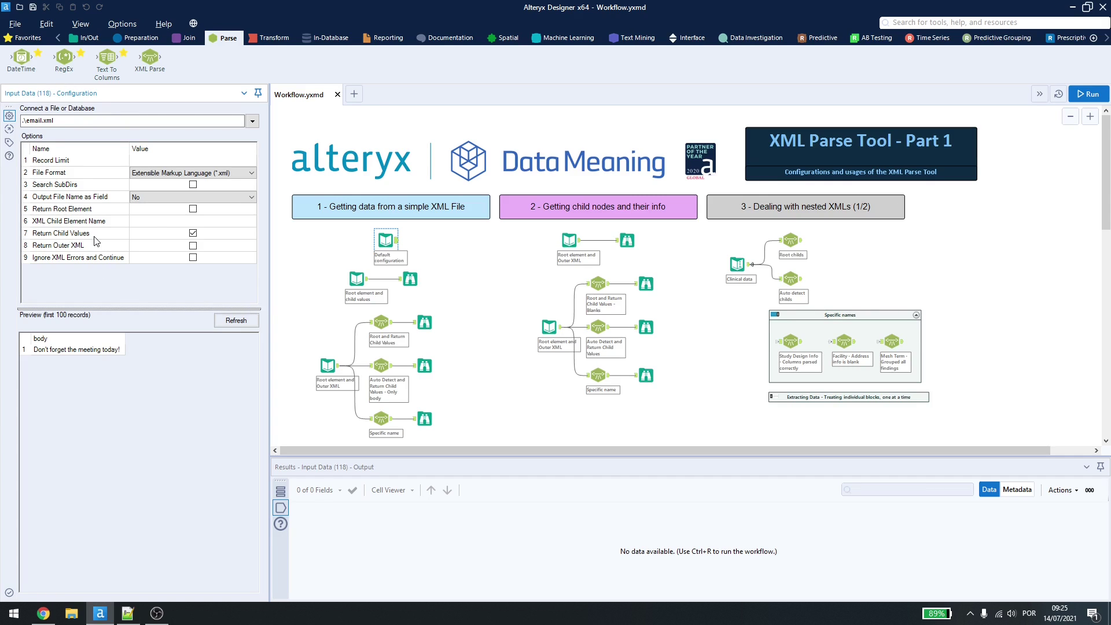
- Reselect the email tag, the body element and all four child elements for comparison
{"action": "key", "text": "alt+Tab"}
{"action": "left_click_drag", "start_coordinate": [48, 60], "coordinate": [76, 62]}
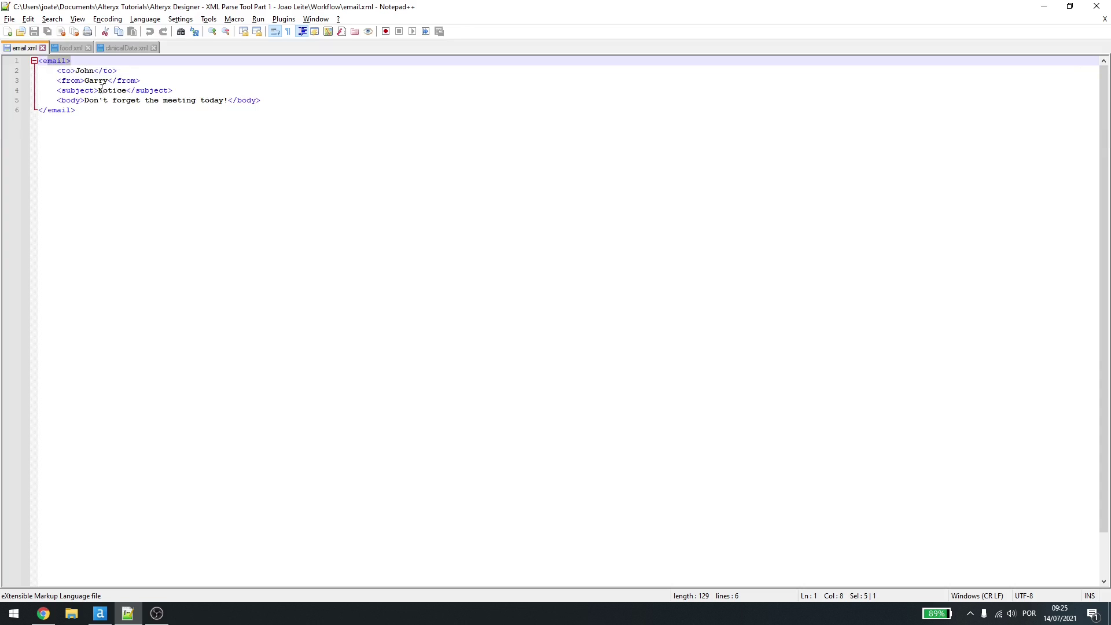
{"action": "left_click_drag", "start_coordinate": [57, 70], "coordinate": [278, 101]}
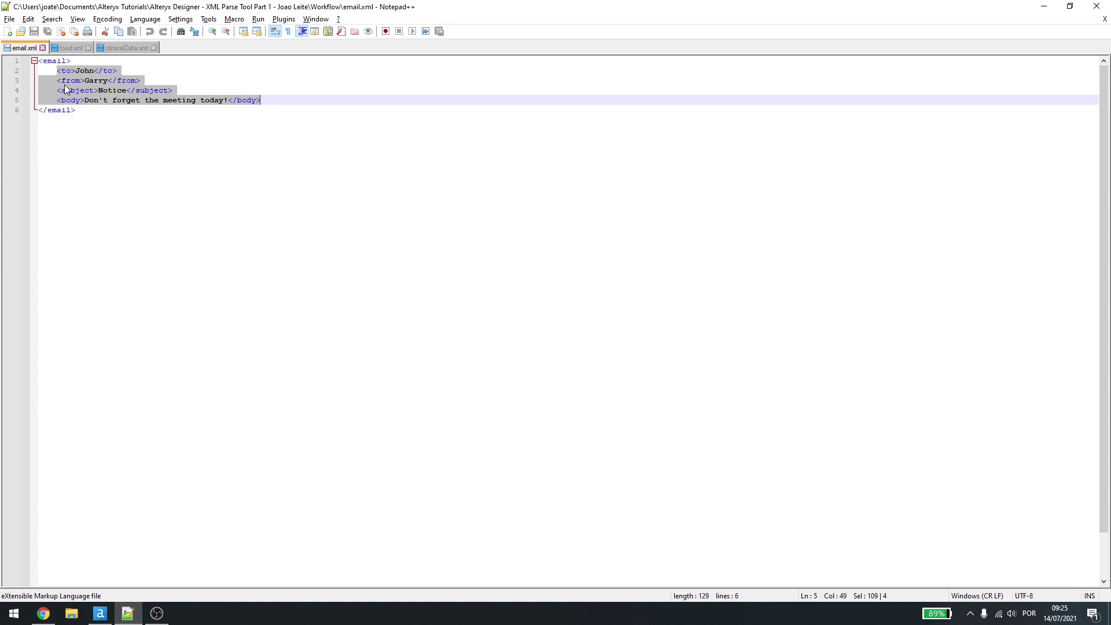
{"action": "left_click_drag", "start_coordinate": [58, 90], "coordinate": [262, 101]}
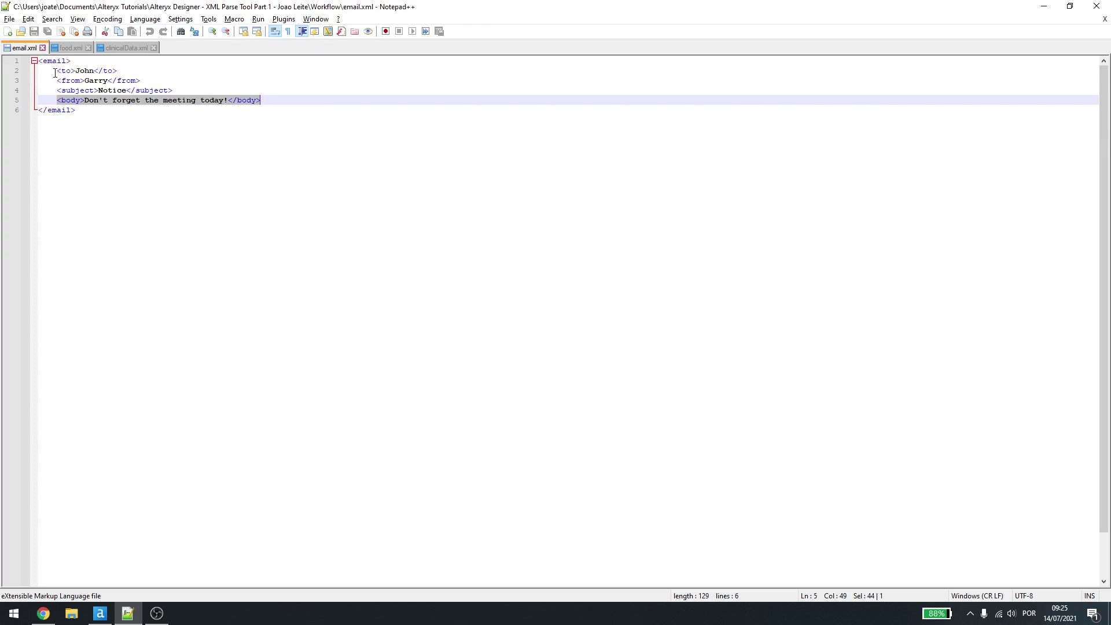
{"action": "left_click_drag", "start_coordinate": [56, 73], "coordinate": [271, 101]}
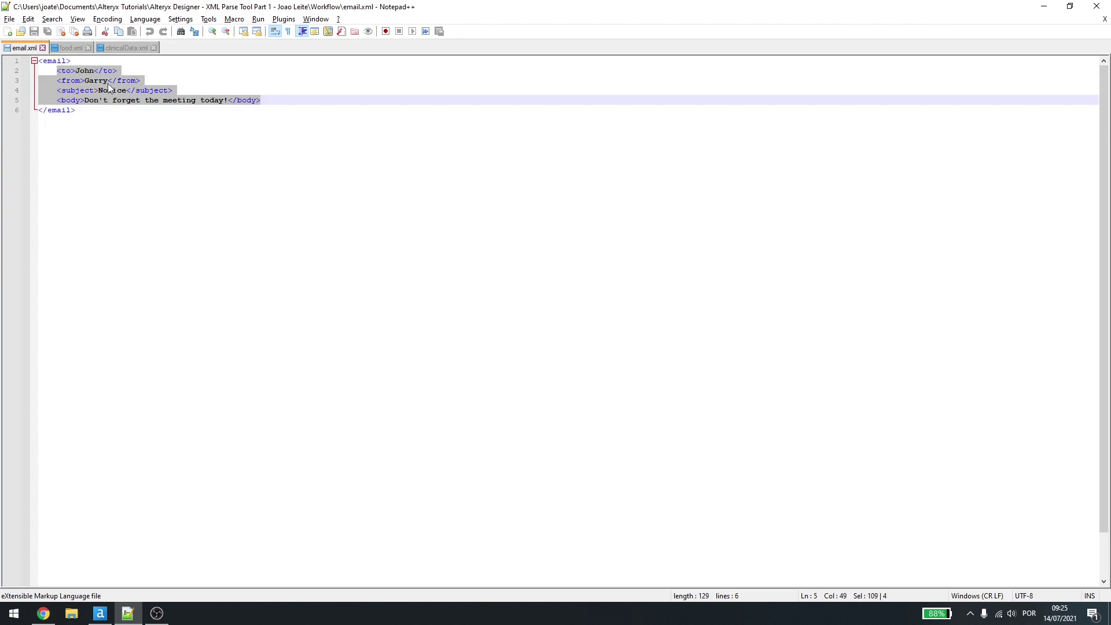
{"action": "key", "text": "alt+Tab"}
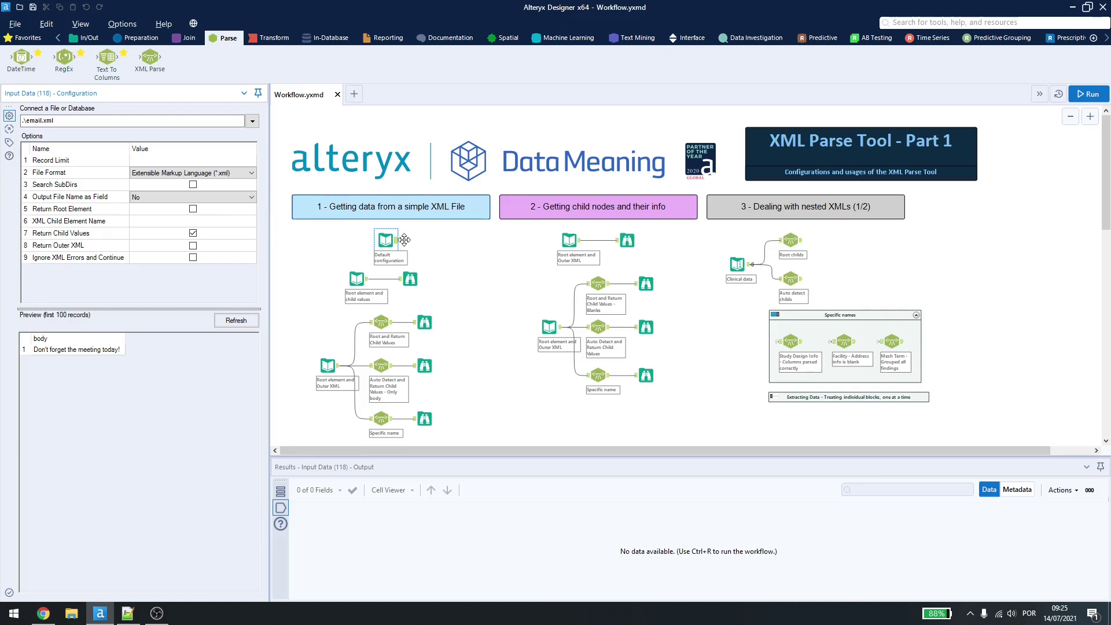
- Expand the Root element and child values input and preview it with 'Test' added after the email tag
{"action": "left_click", "coordinate": [357, 279]}
{"action": "left_click_drag", "start_coordinate": [151, 236], "coordinate": [151, 334]}
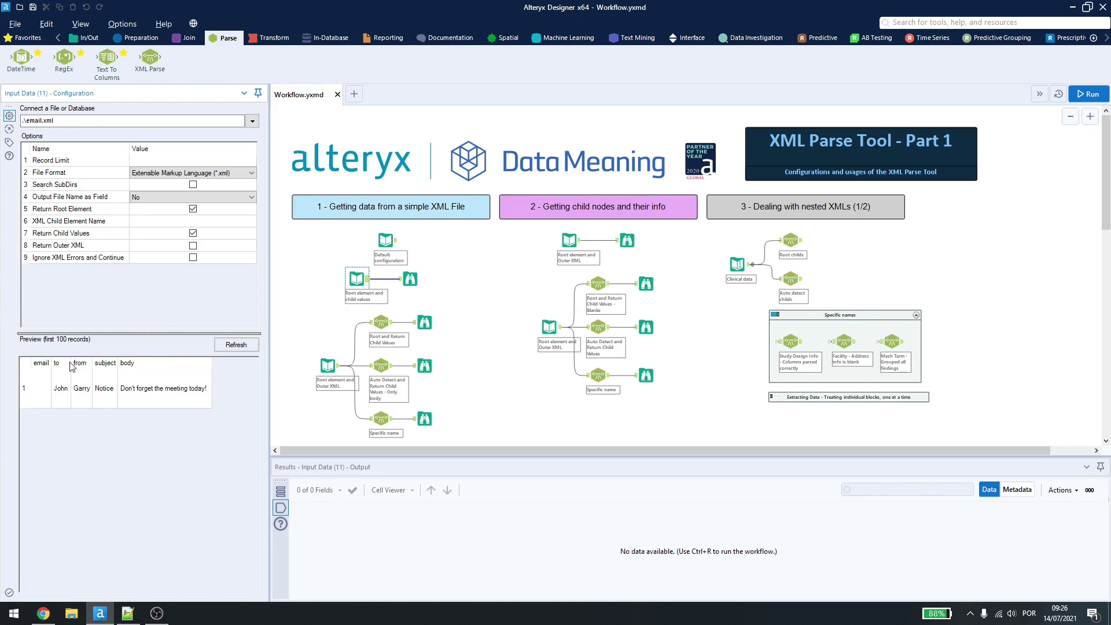
{"action": "key", "text": "alt+Tab"}
{"action": "left_click", "coordinate": [95, 60]}
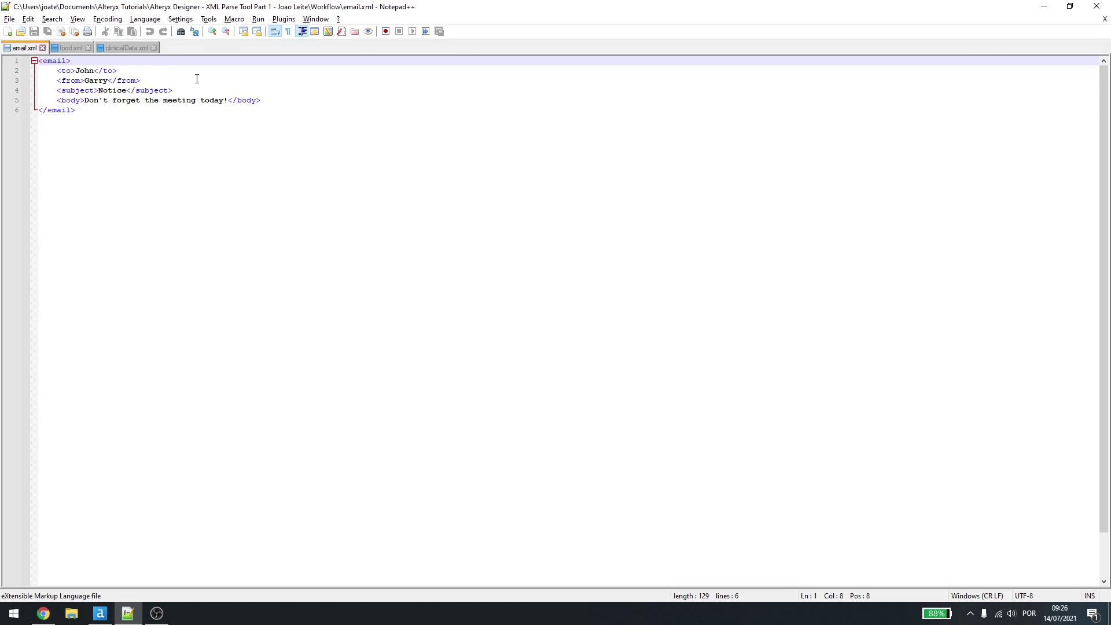
{"action": "type", "text": "Test"}
{"action": "key", "text": "alt+Tab"}
{"action": "left_click", "coordinate": [236, 345]}
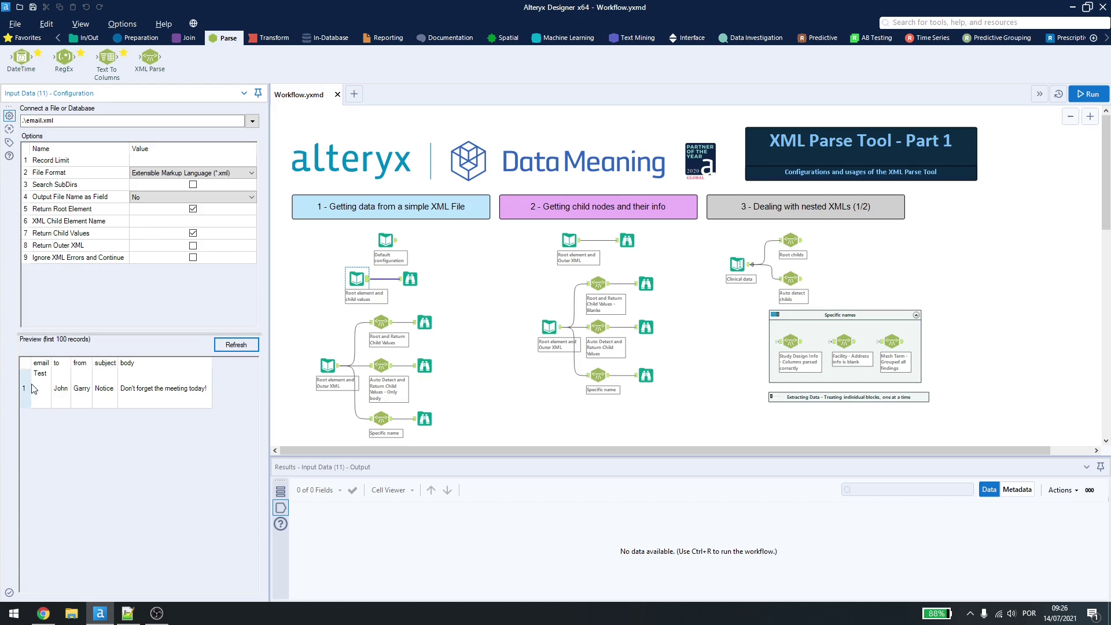
- Remove the 'Test' text, save email.xml and refresh the input preview
{"action": "key", "text": "alt+Tab"}
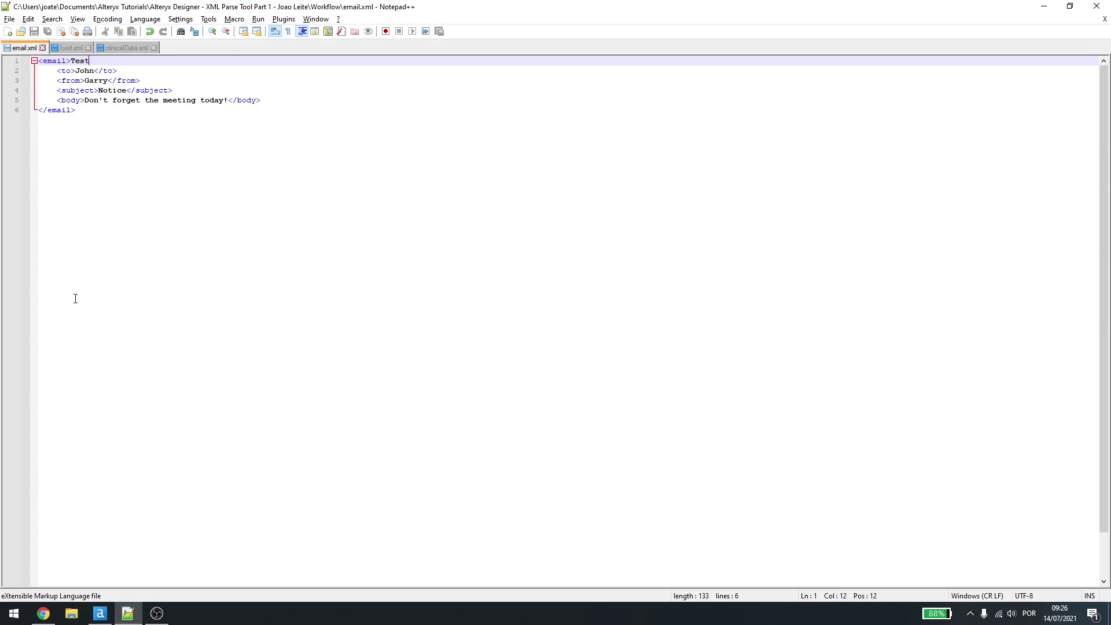
{"action": "key", "text": "BackSpace"}
{"action": "key", "text": "BackSpace"}
{"action": "key", "text": "BackSpace"}
{"action": "key", "text": "BackSpace"}
{"action": "key", "text": "BackSpace"}
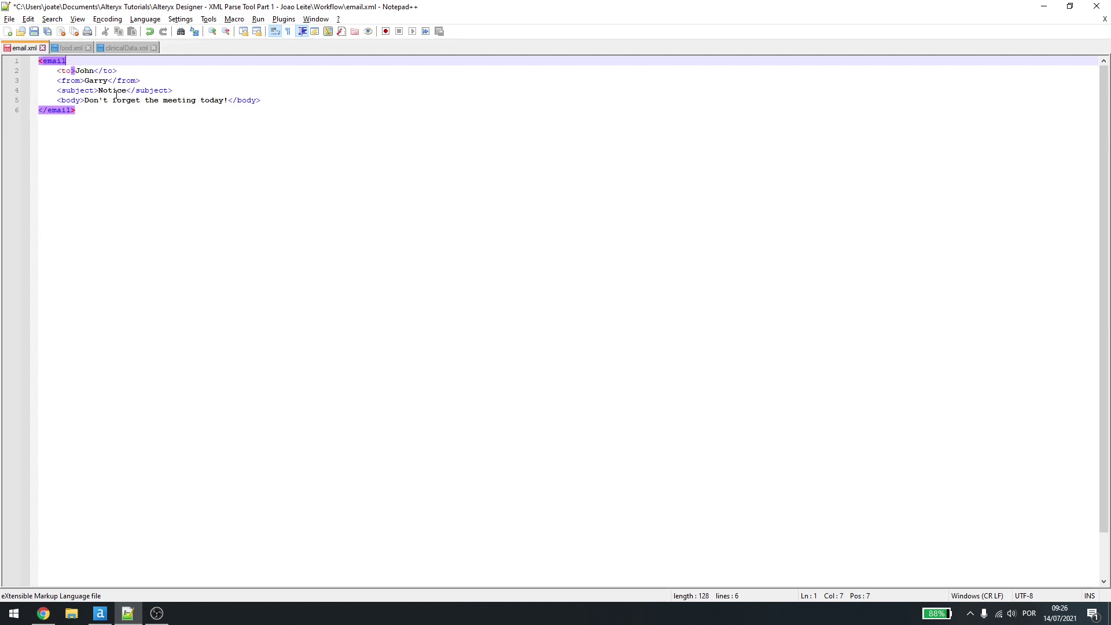
{"action": "type", "text": ">"}
{"action": "key", "text": "ctrl+s"}
{"action": "key", "text": "alt+Tab"}
{"action": "left_click", "coordinate": [227, 347]}
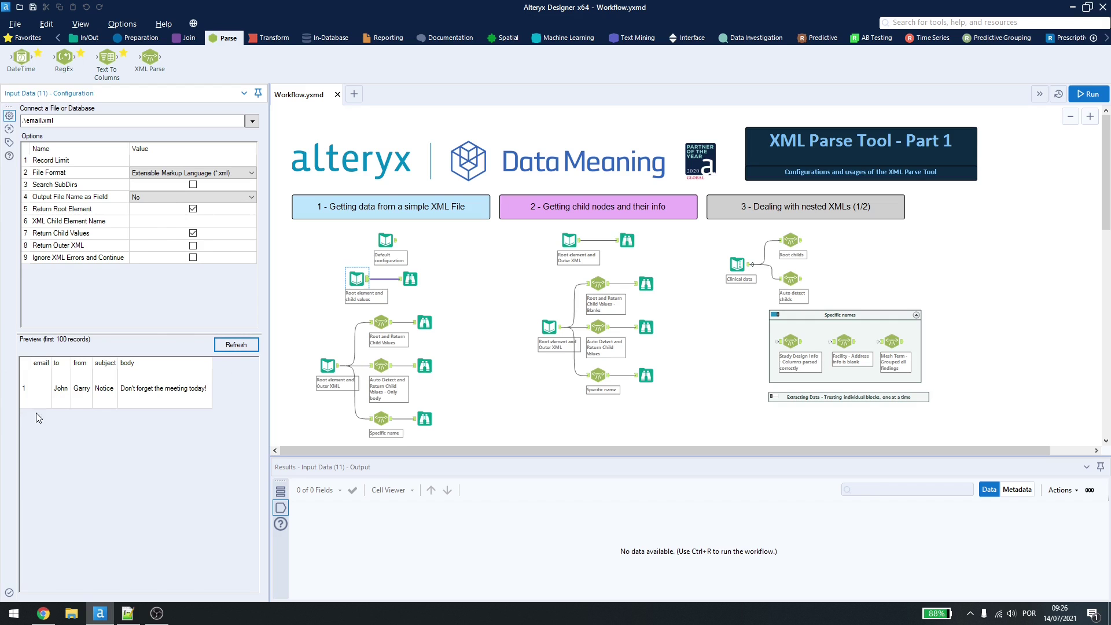
- Run the workflow and compare the child-values results with email.xml
{"action": "left_click", "coordinate": [1088, 94]}
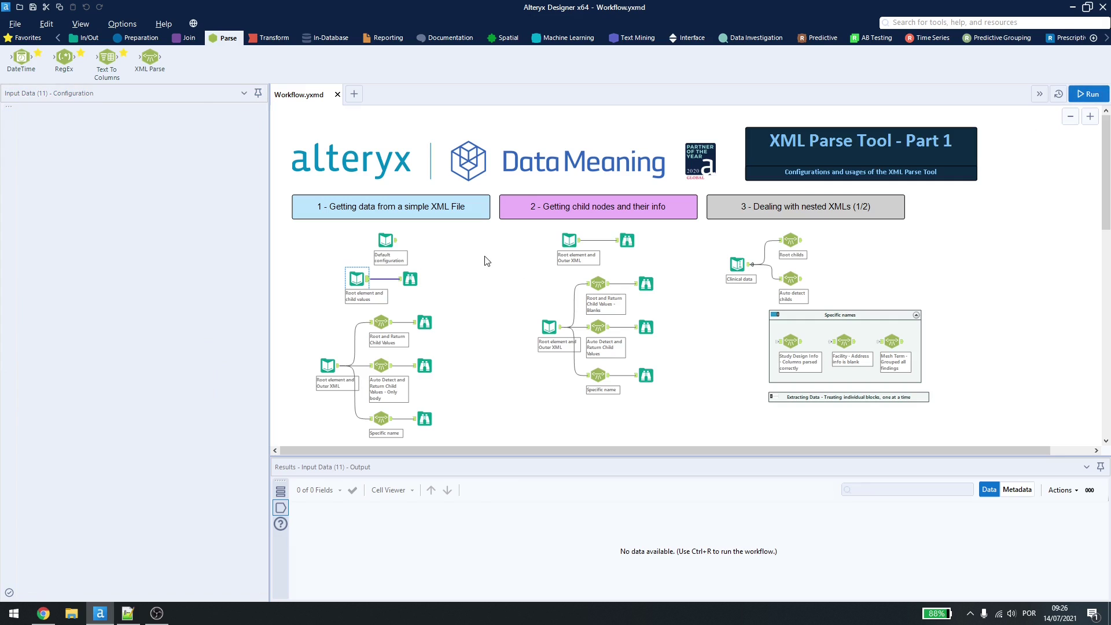
{"action": "left_click", "coordinate": [411, 280]}
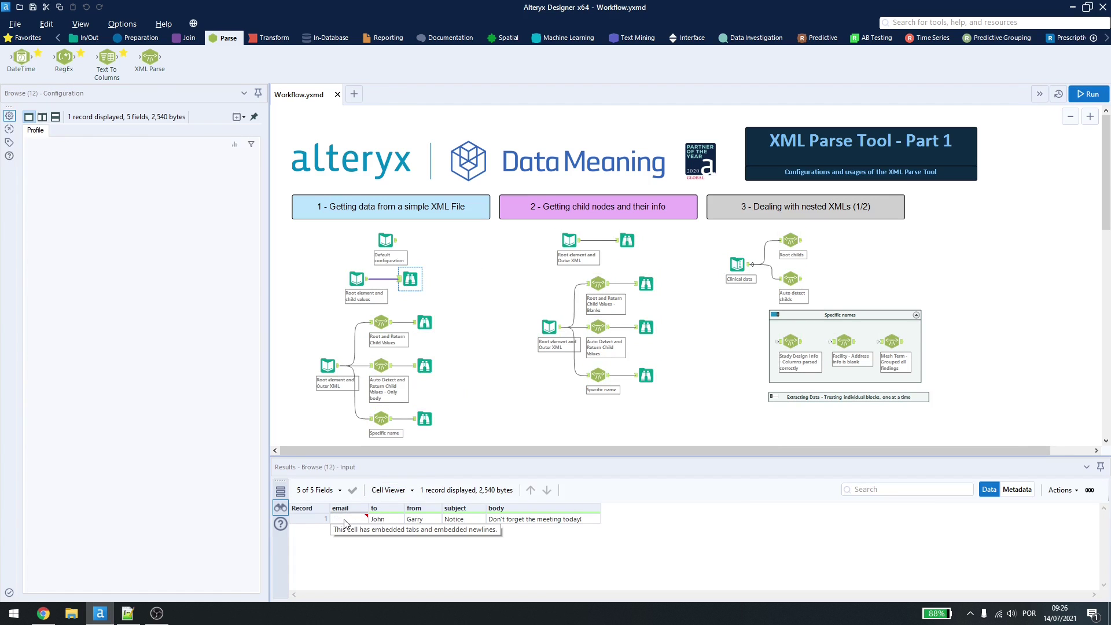
{"action": "key", "text": "alt+Tab"}
{"action": "left_click", "coordinate": [44, 71]}
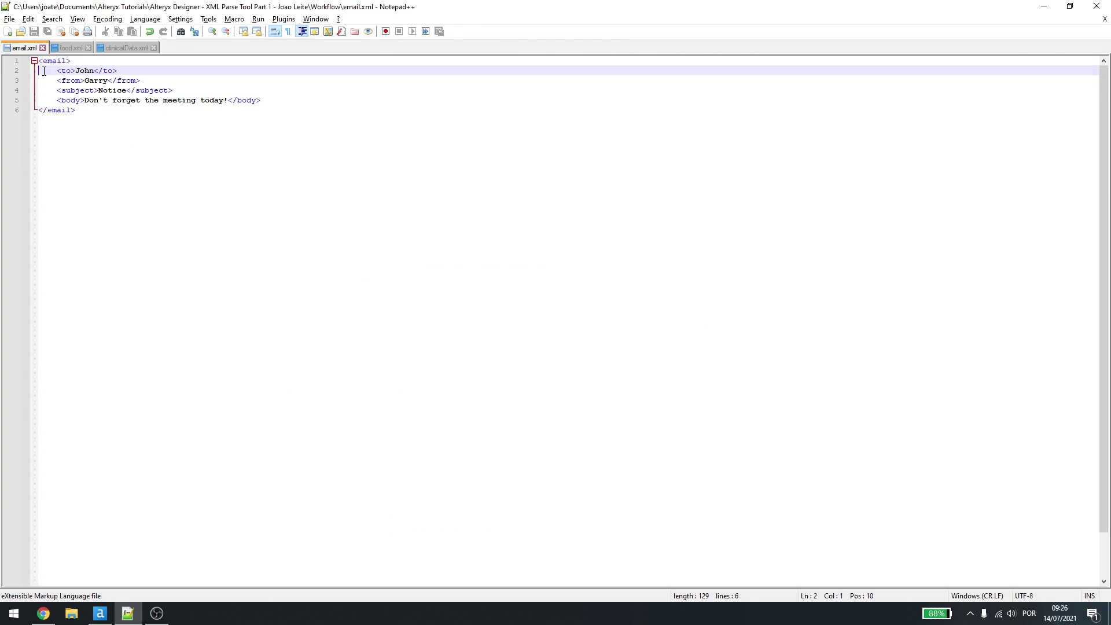
{"action": "left_click", "coordinate": [72, 60]}
{"action": "key", "text": "alt+Tab"}
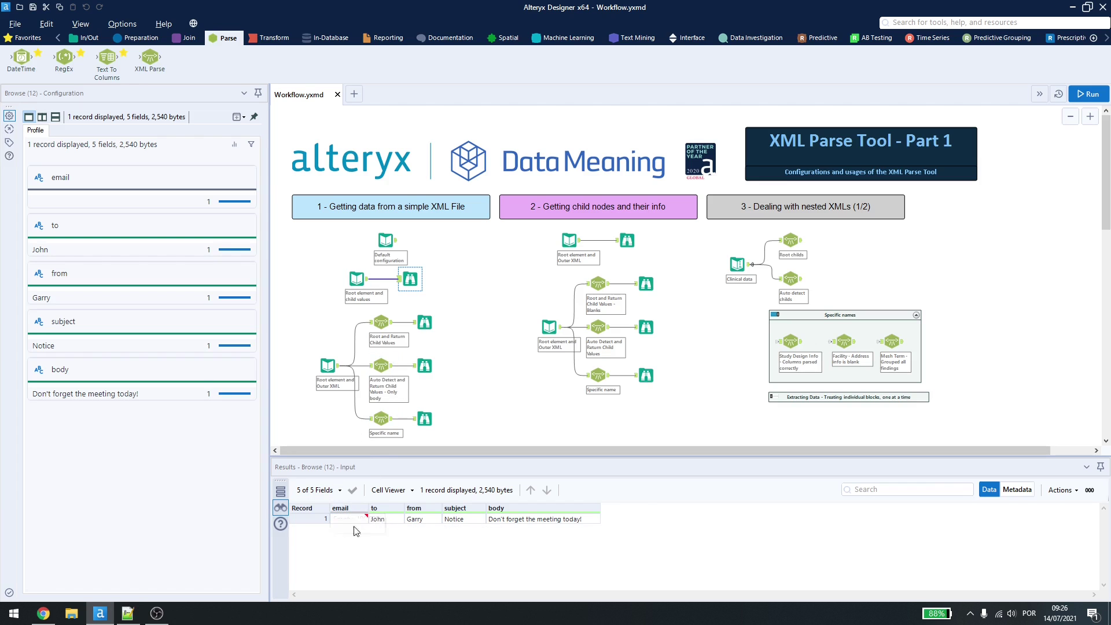
- Review the to and body field profiles in the results
{"action": "left_click", "coordinate": [386, 516]}
{"action": "left_click", "coordinate": [507, 509]}
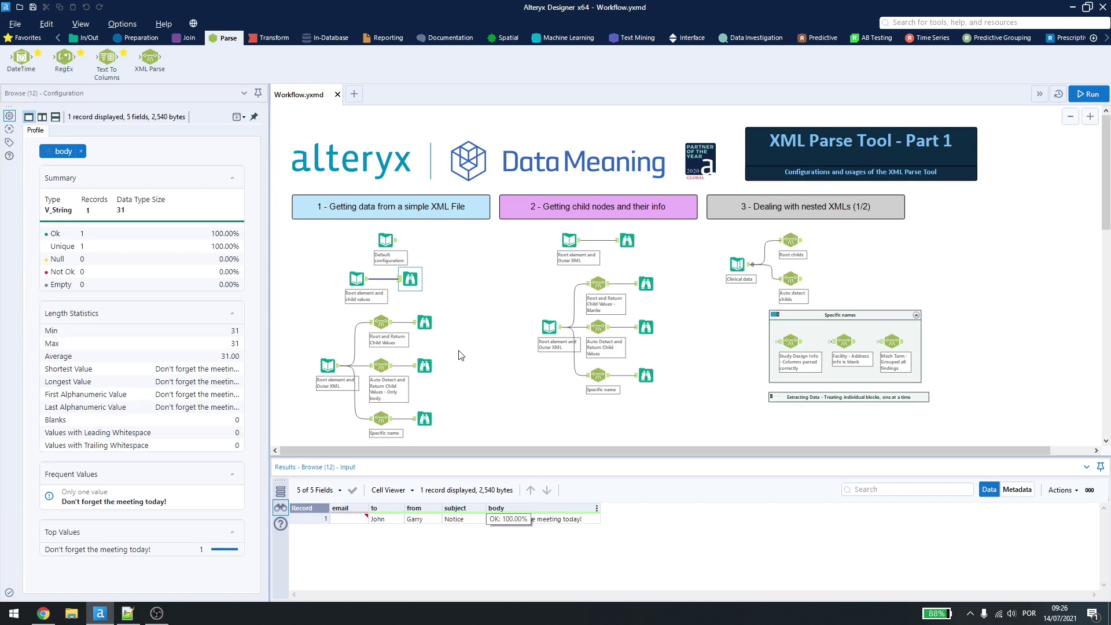
{"action": "scroll", "coordinate": [330, 319], "scroll_direction": "down", "scroll_amount": 1}
{"action": "left_click", "coordinate": [328, 332]}
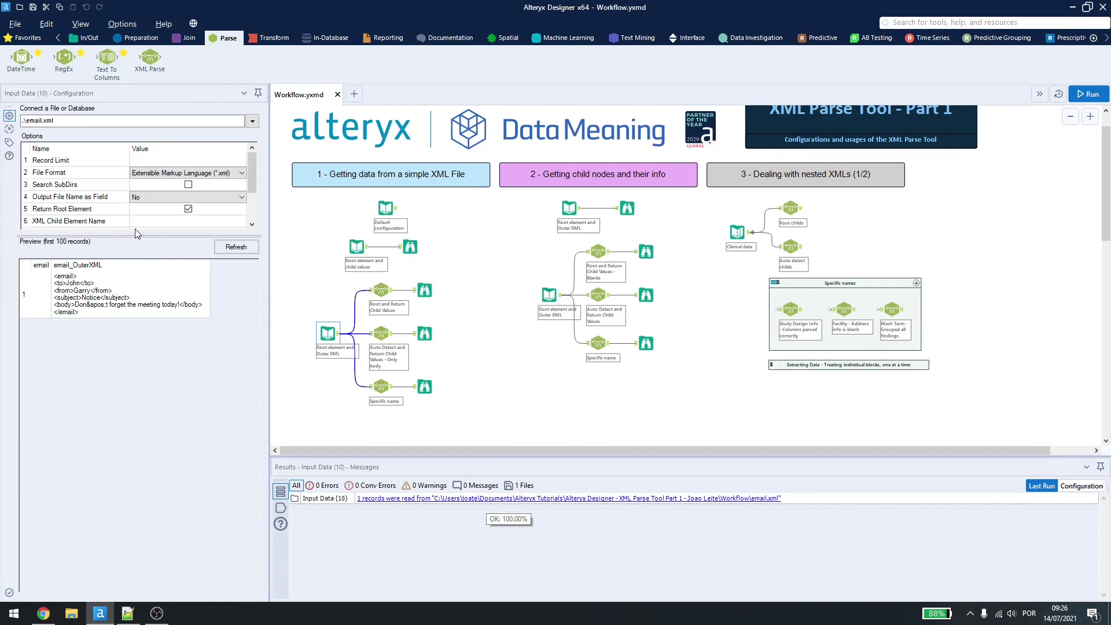
- Expand the Outer XML input's options, view its email and email_OuterXML record, and compare with email.xml
{"action": "left_click_drag", "start_coordinate": [142, 237], "coordinate": [142, 333]}
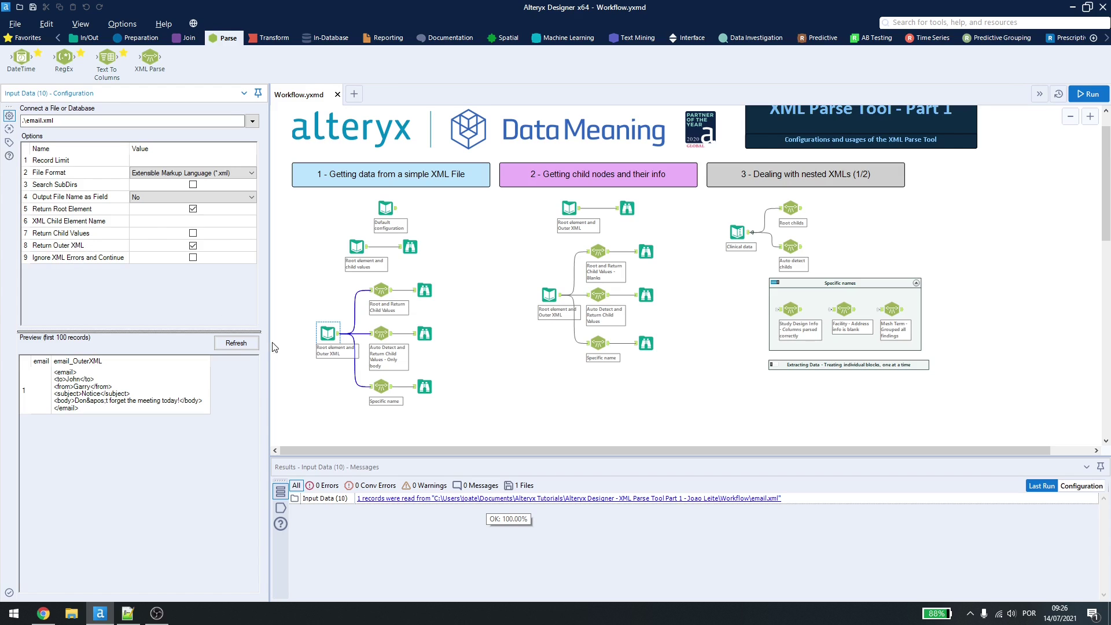
{"action": "left_click", "coordinate": [341, 334]}
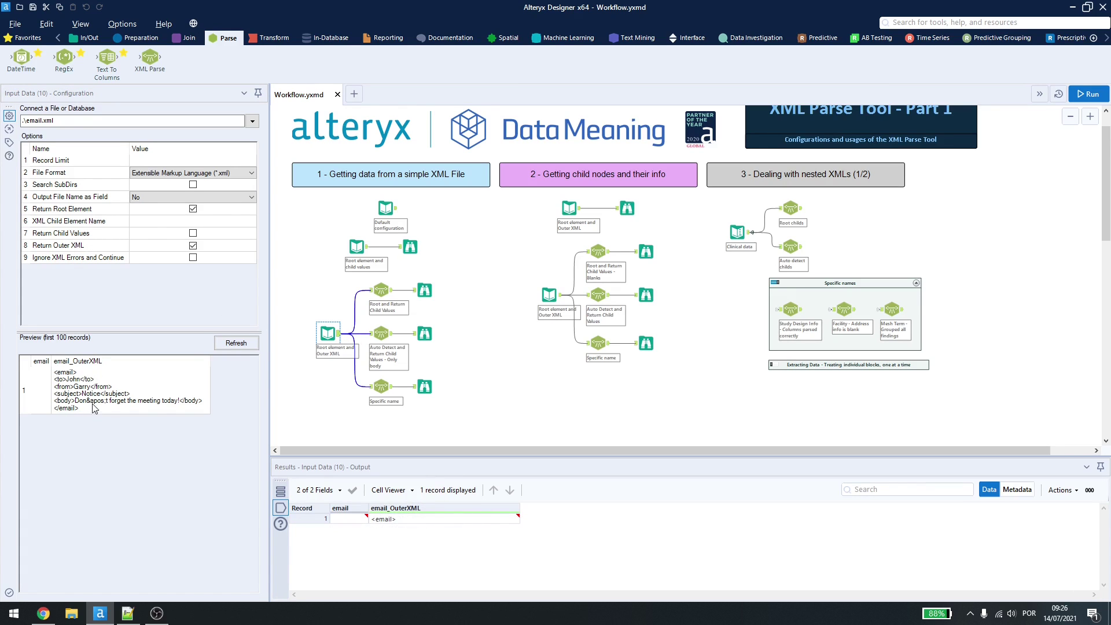
{"action": "key", "text": "alt+Tab"}
{"action": "key", "text": "ctrl+a"}
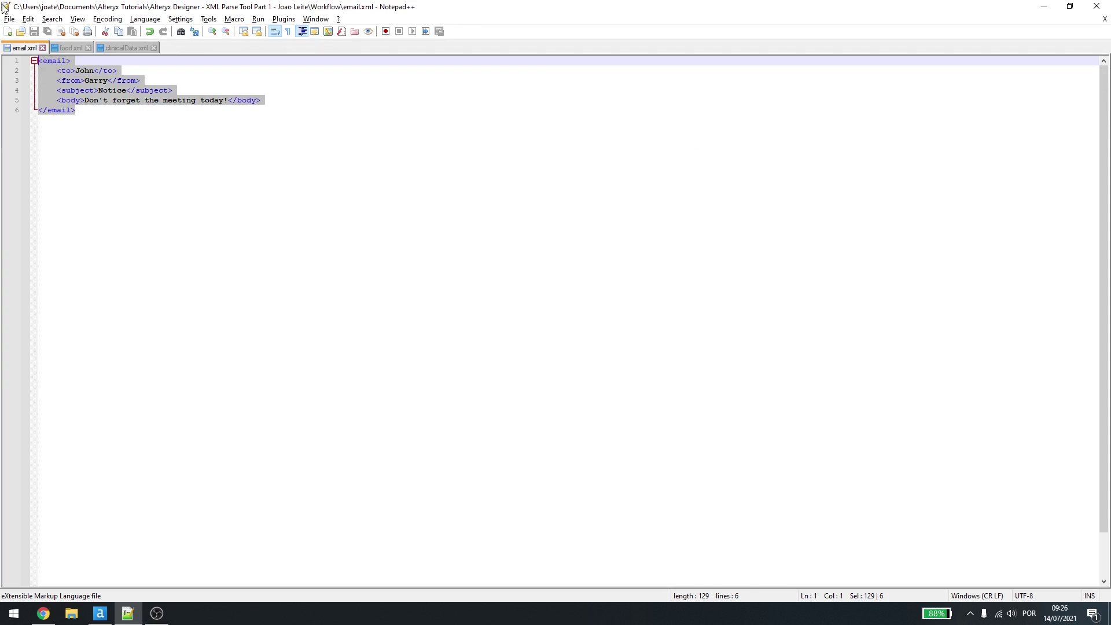
{"action": "left_click", "coordinate": [82, 111]}
{"action": "key", "text": "alt+Tab"}
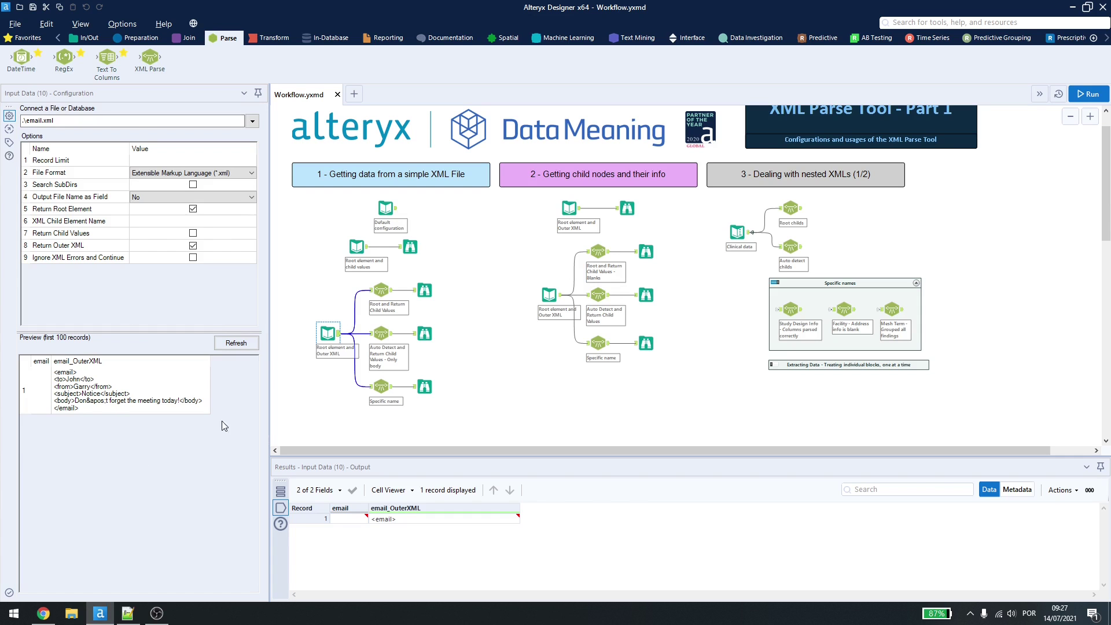
- Confirm XML Parse (1) reads email_OuterXML at Root and view its to, from, subject, body output
{"action": "left_click", "coordinate": [381, 285]}
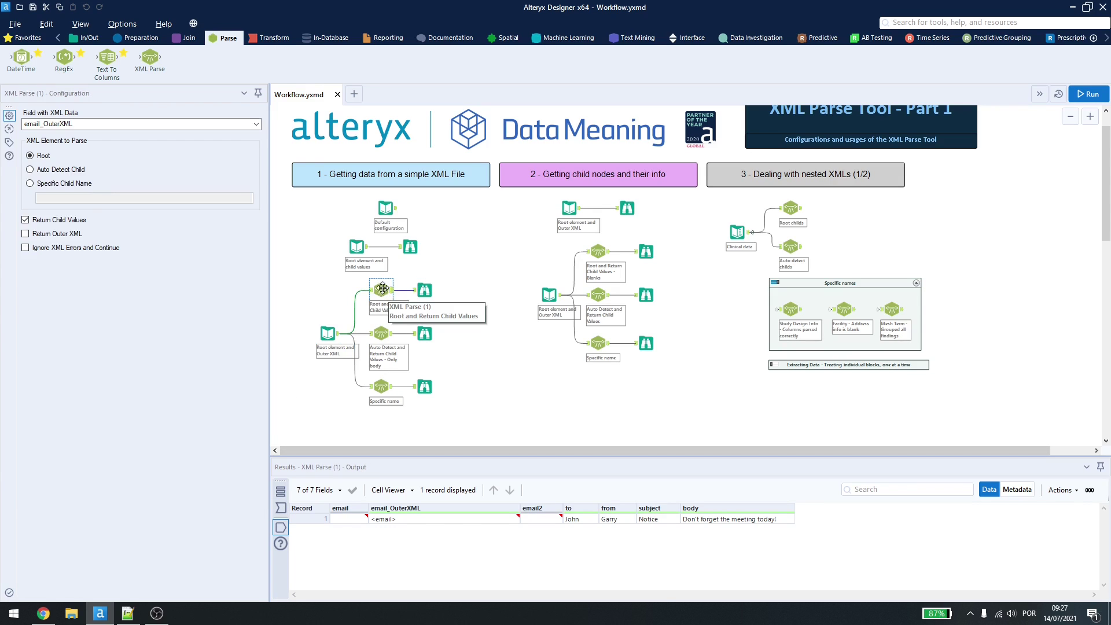
{"action": "left_click", "coordinate": [39, 126]}
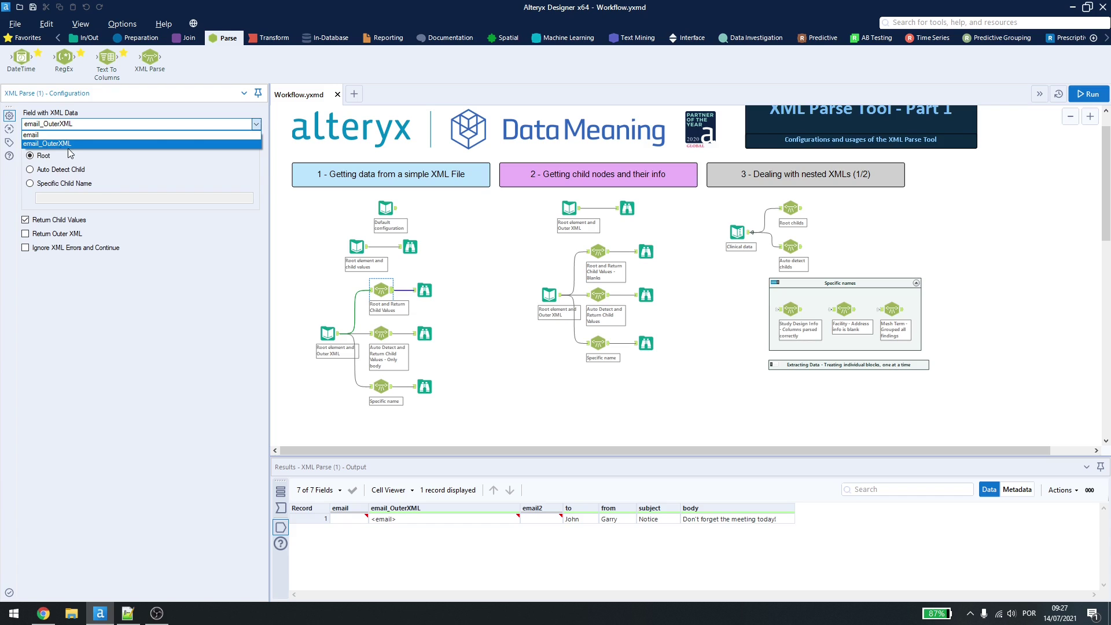
{"action": "left_click", "coordinate": [71, 144]}
{"action": "left_click", "coordinate": [328, 333]}
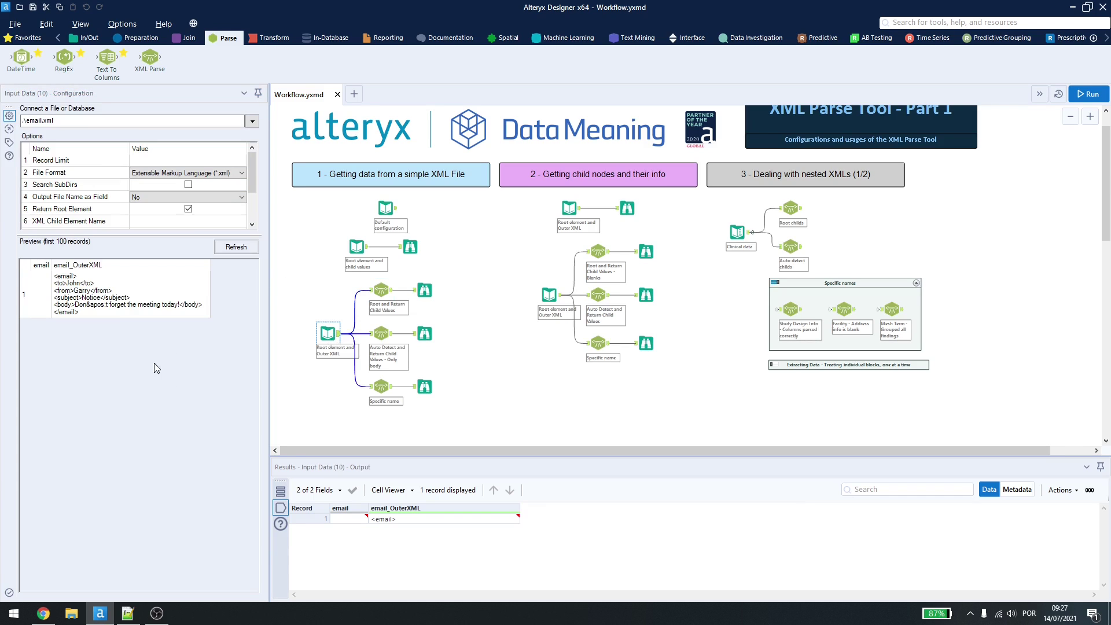
{"action": "left_click", "coordinate": [381, 290]}
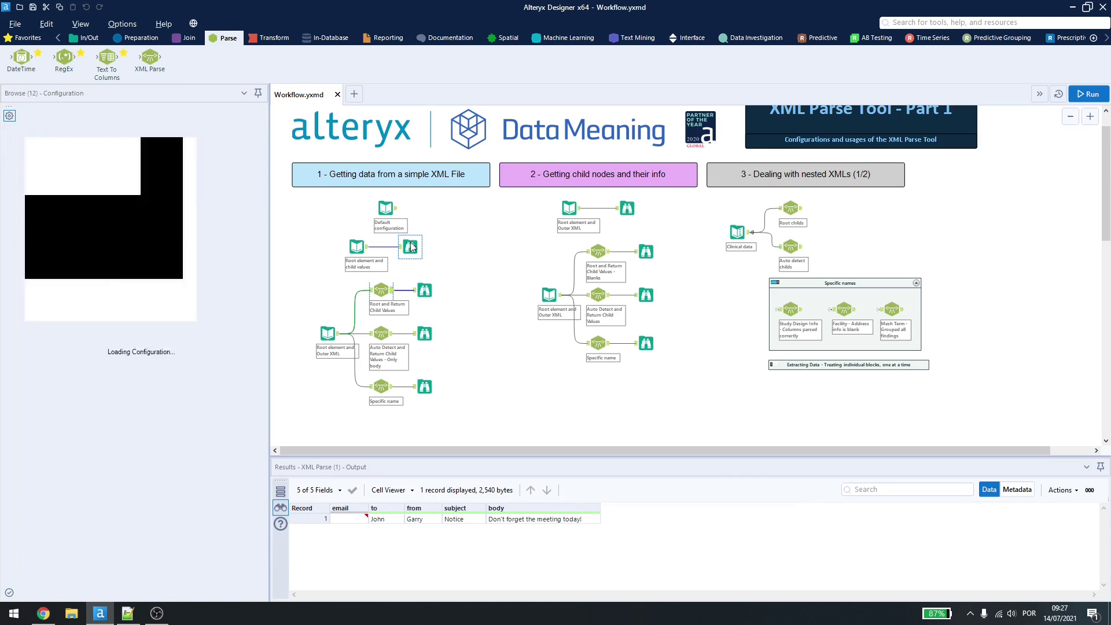
{"action": "left_click", "coordinate": [391, 297]}
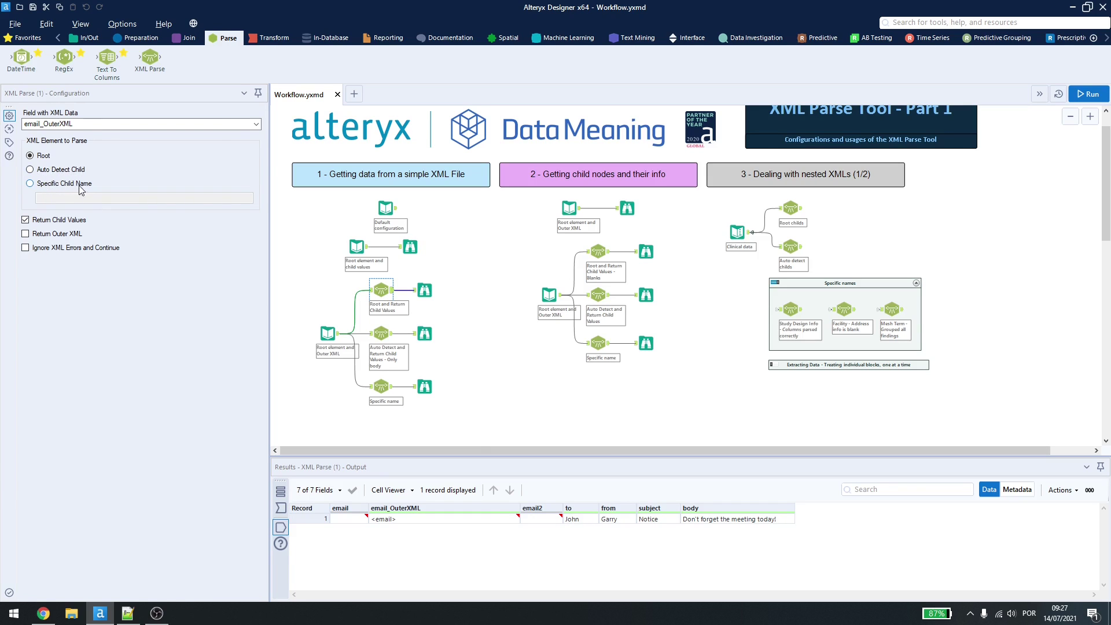
- Inspect the Auto Detect and Return Child Values parser alongside the full email.xml
{"action": "left_click", "coordinate": [381, 333]}
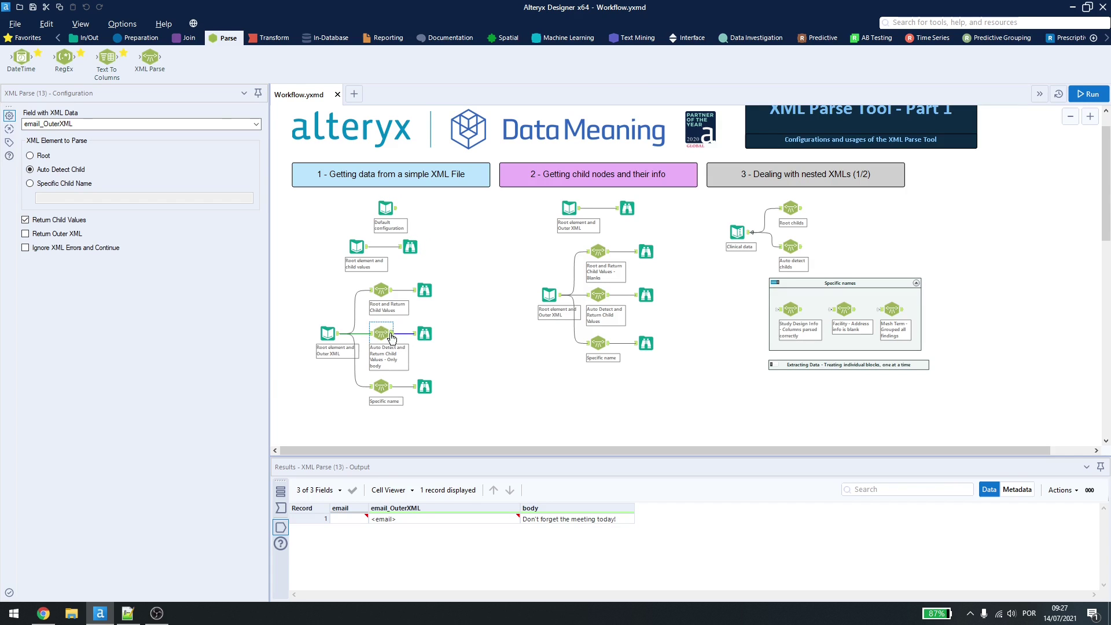
{"action": "key", "text": "alt+Tab"}
{"action": "key", "text": "ctrl+a"}
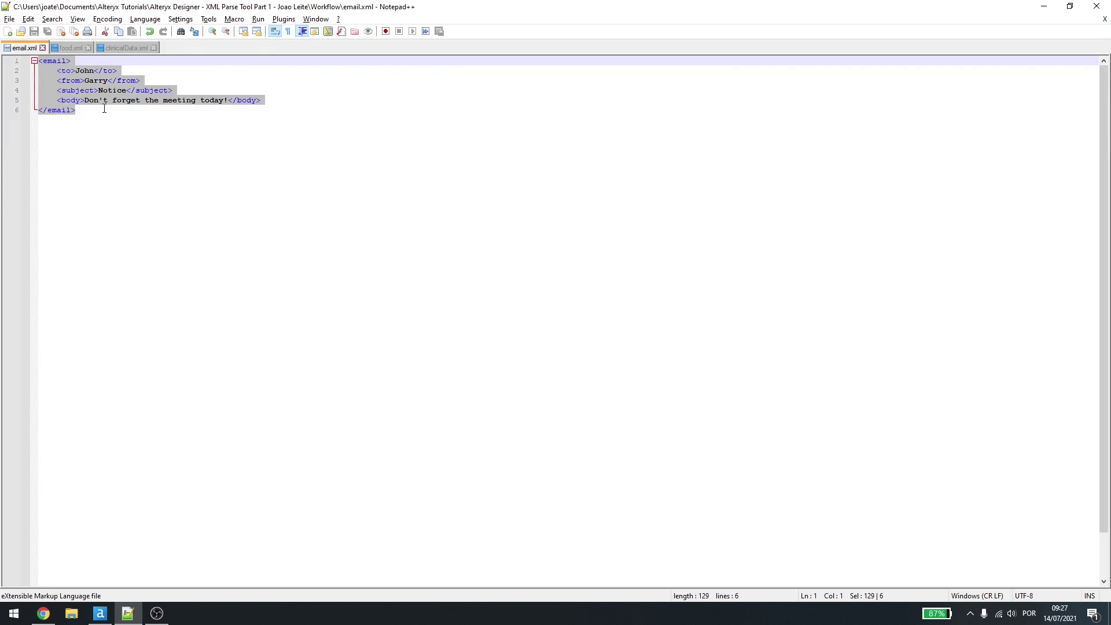
{"action": "key", "text": "alt+Tab"}
- Match the Specific name parser's child name 'to' against <to>John</to> on line 2
{"action": "left_click", "coordinate": [380, 386]}
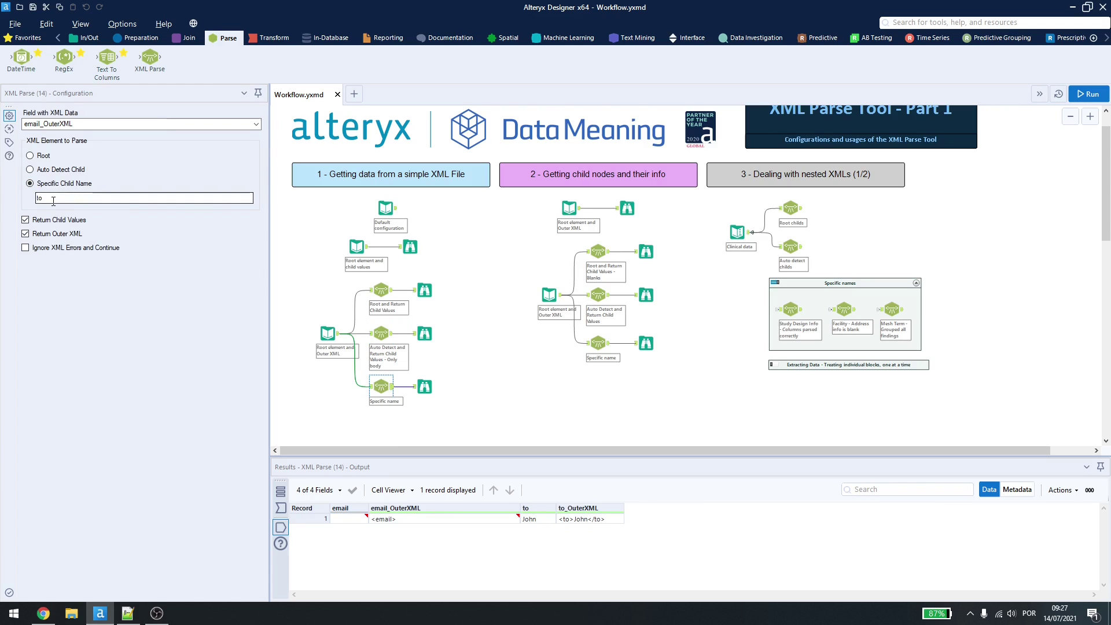
{"action": "double_click", "coordinate": [53, 198]}
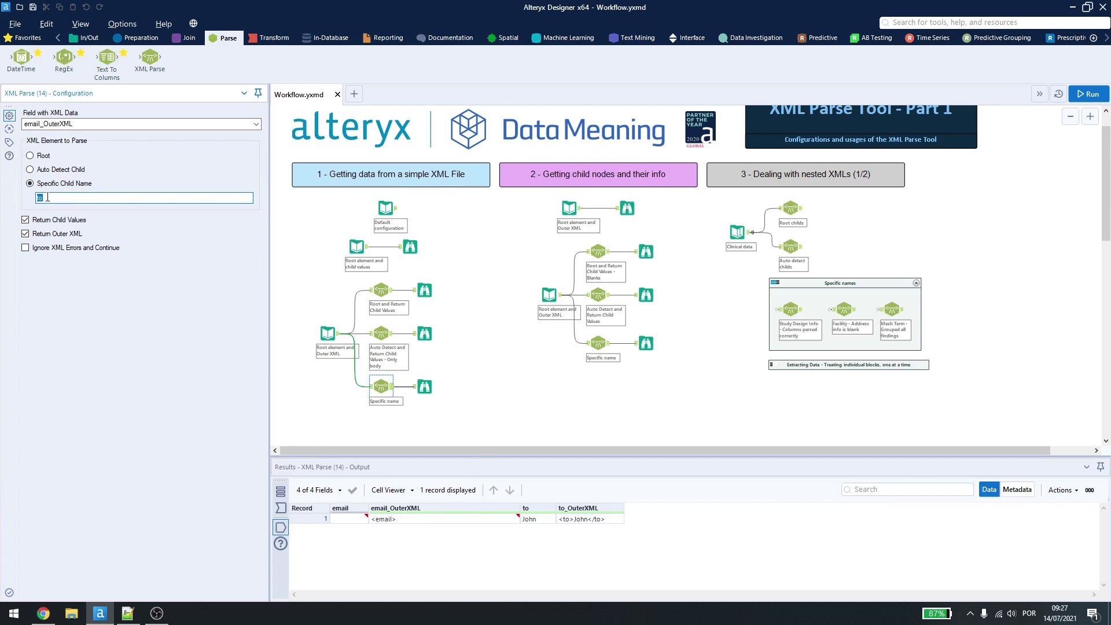
{"action": "key", "text": "alt+Tab"}
{"action": "left_click", "coordinate": [58, 63]}
{"action": "left_click", "coordinate": [56, 71]}
{"action": "left_click_drag", "start_coordinate": [56, 70], "coordinate": [117, 70]}
{"action": "key", "text": "alt+Tab"}
{"action": "key", "text": "alt+Tab"}
- Open food.xml, expand breakfast_menu, and step through the first food block's name and price tags
{"action": "left_click", "coordinate": [62, 48]}
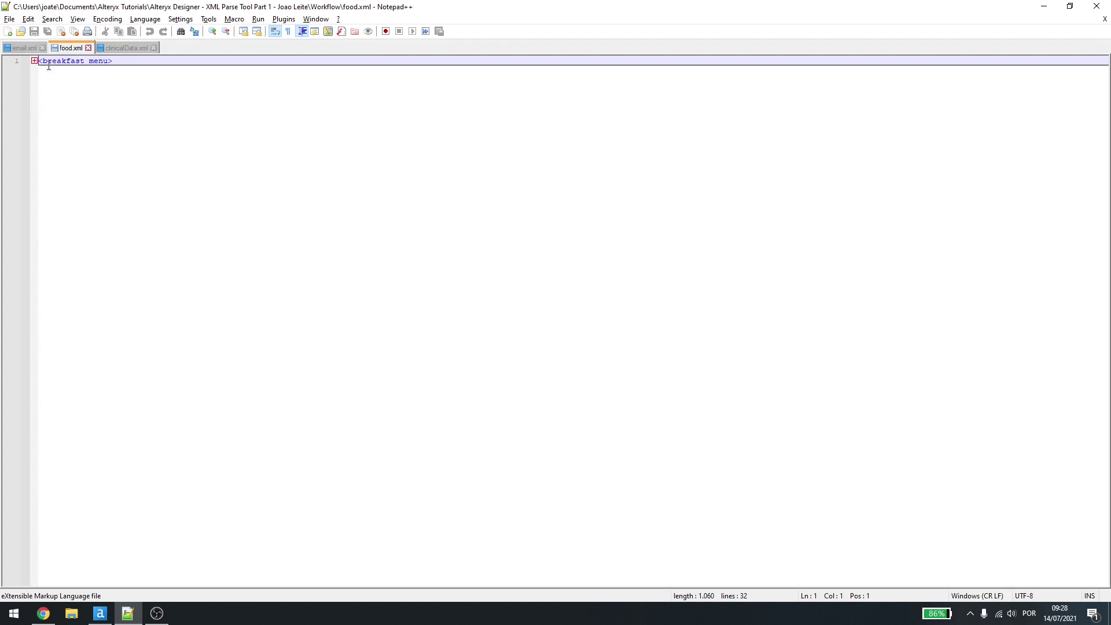
{"action": "left_click", "coordinate": [34, 61]}
{"action": "left_click_drag", "start_coordinate": [47, 62], "coordinate": [83, 92]}
{"action": "left_click", "coordinate": [67, 364]}
{"action": "left_click", "coordinate": [66, 71]}
{"action": "left_click", "coordinate": [66, 131]}
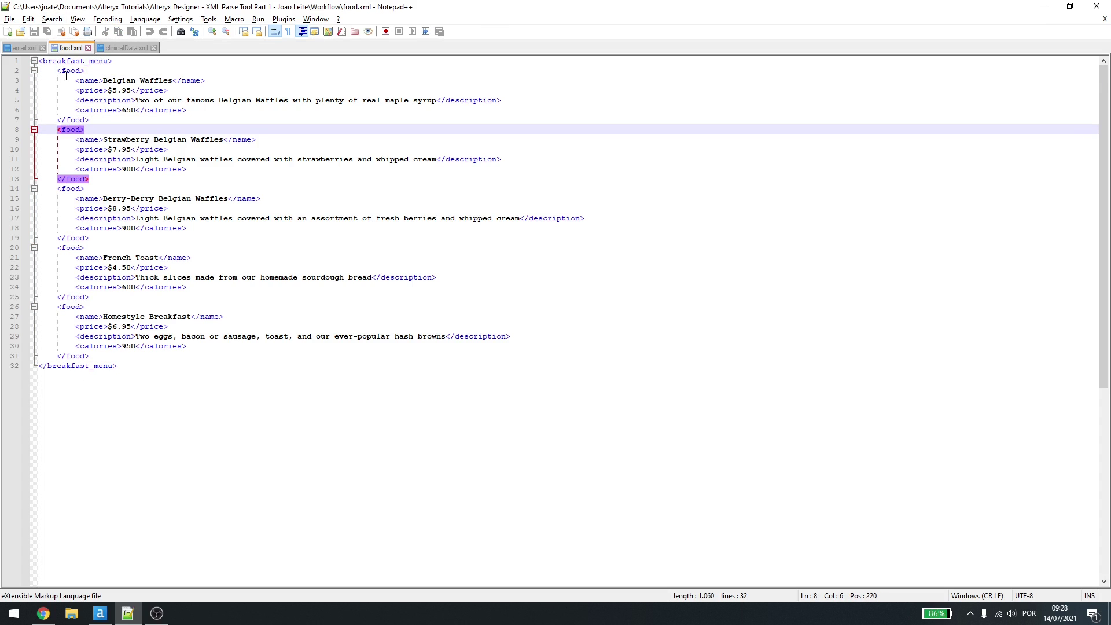
{"action": "left_click", "coordinate": [85, 85]}
{"action": "left_click", "coordinate": [88, 91]}
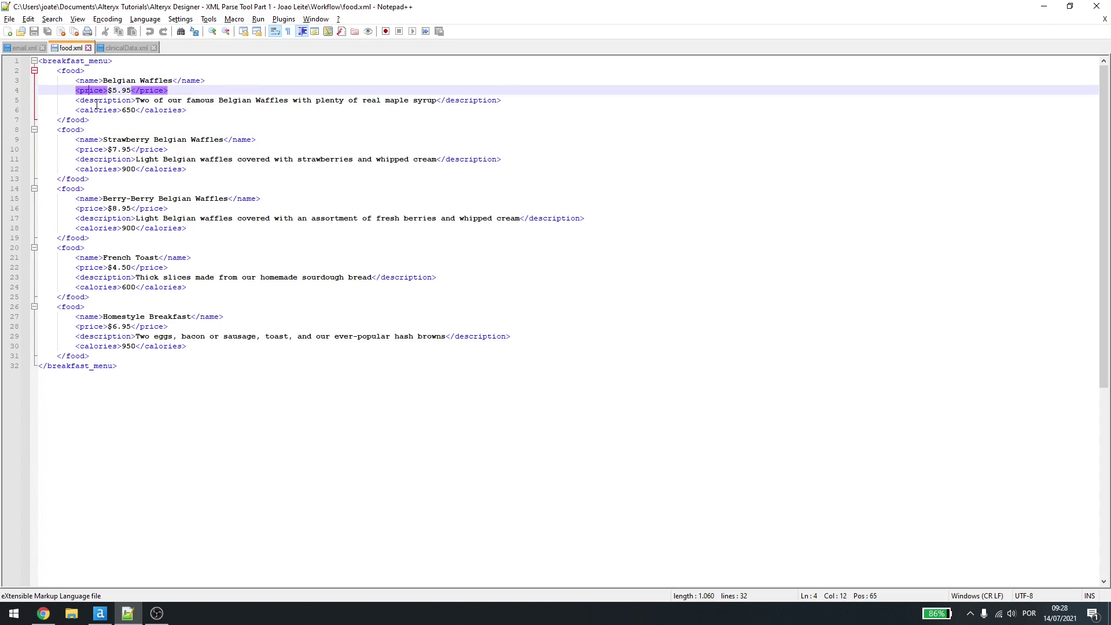
- Finish with the description and calories tags, then show all options of food.xml Input Data (23)
{"action": "left_click", "coordinate": [95, 101]}
{"action": "left_click", "coordinate": [99, 110]}
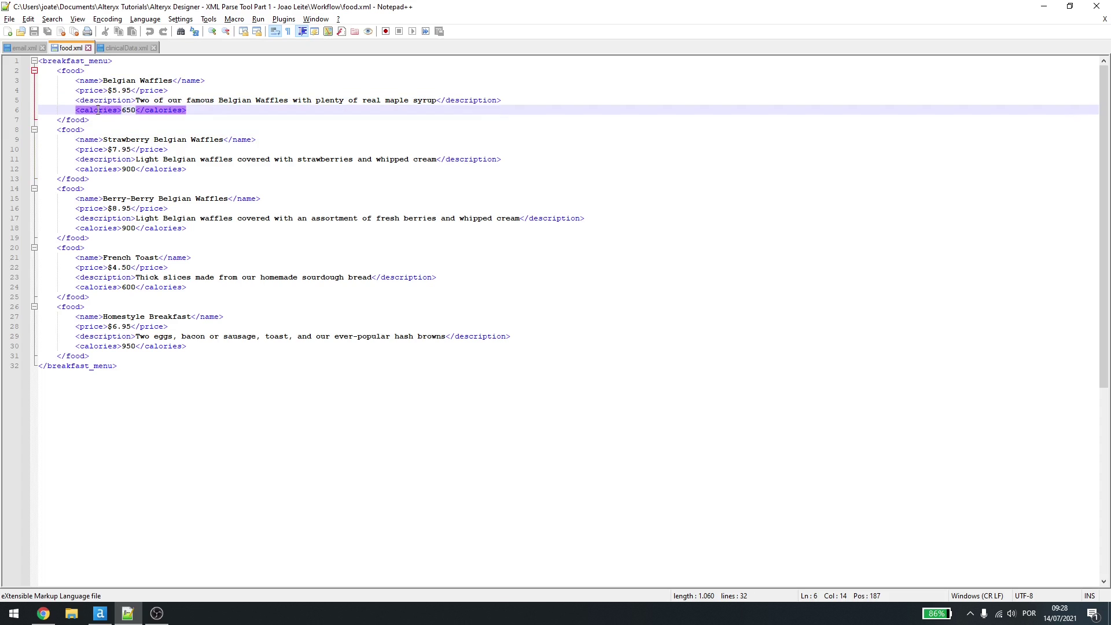
{"action": "left_click", "coordinate": [68, 70]}
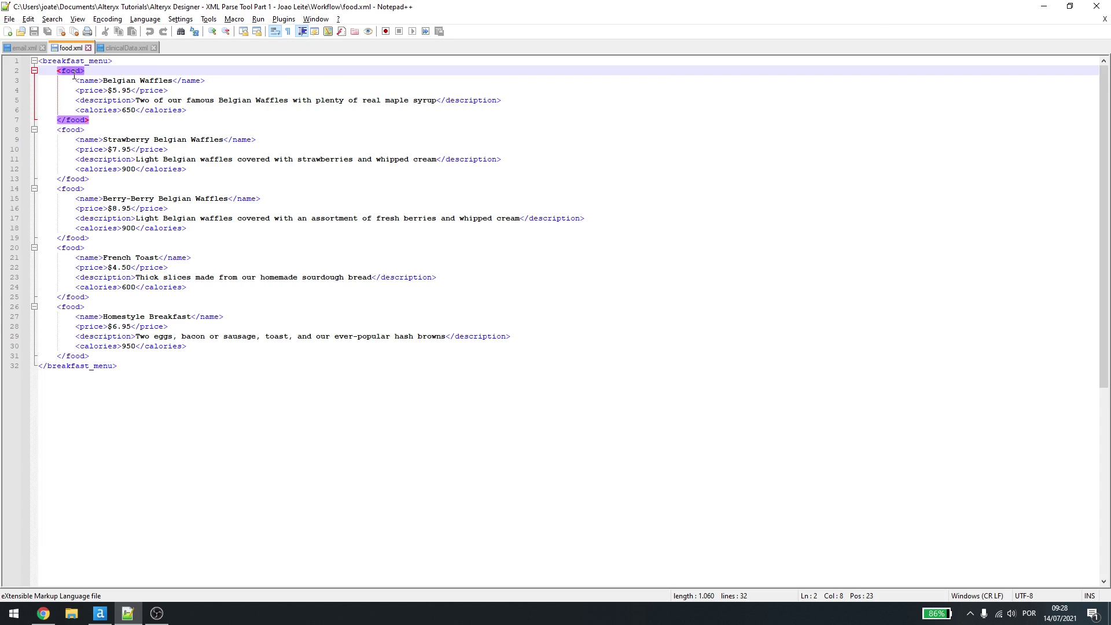
{"action": "key", "text": "alt+Tab"}
{"action": "left_click", "coordinate": [570, 207]}
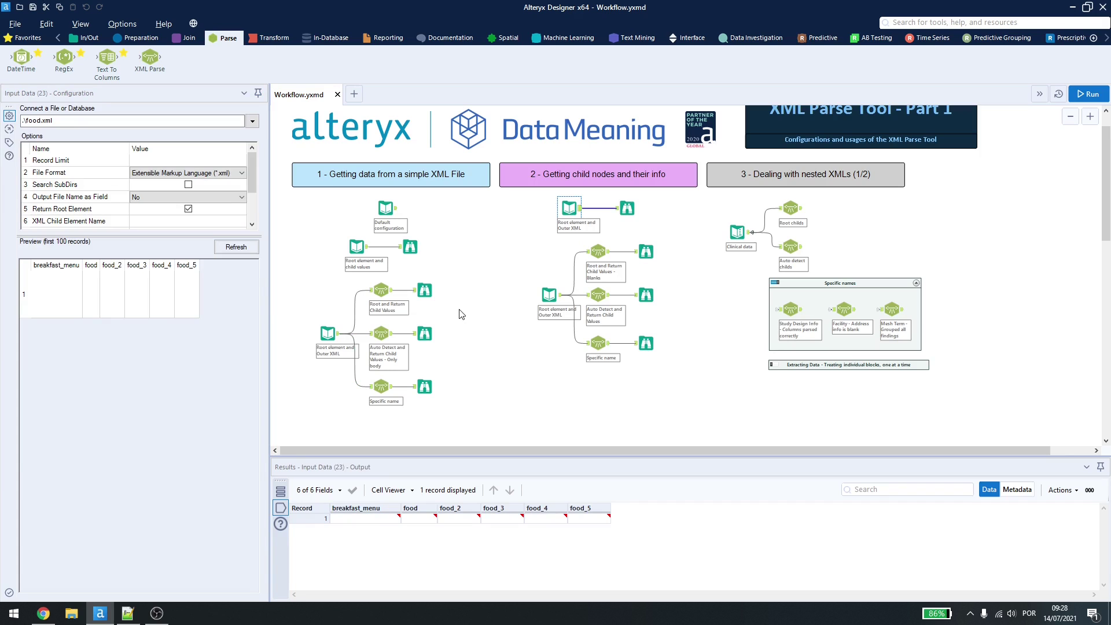
{"action": "left_click", "coordinate": [139, 243]}
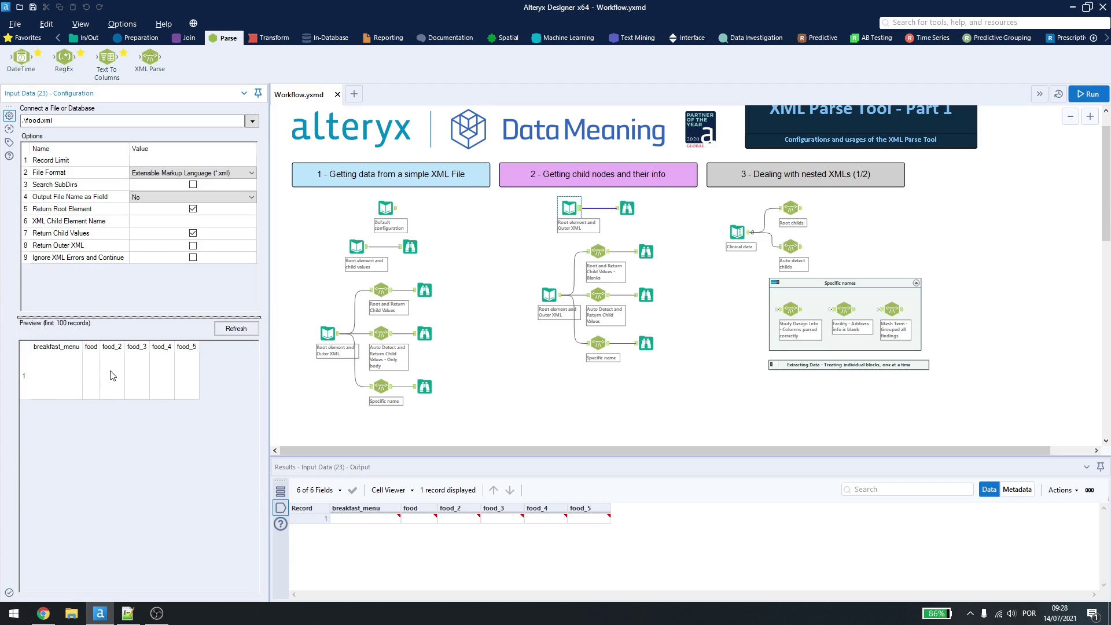
- Compare against the first food block in food.xml, then select the lower food.xml input
{"action": "key", "text": "alt+Tab"}
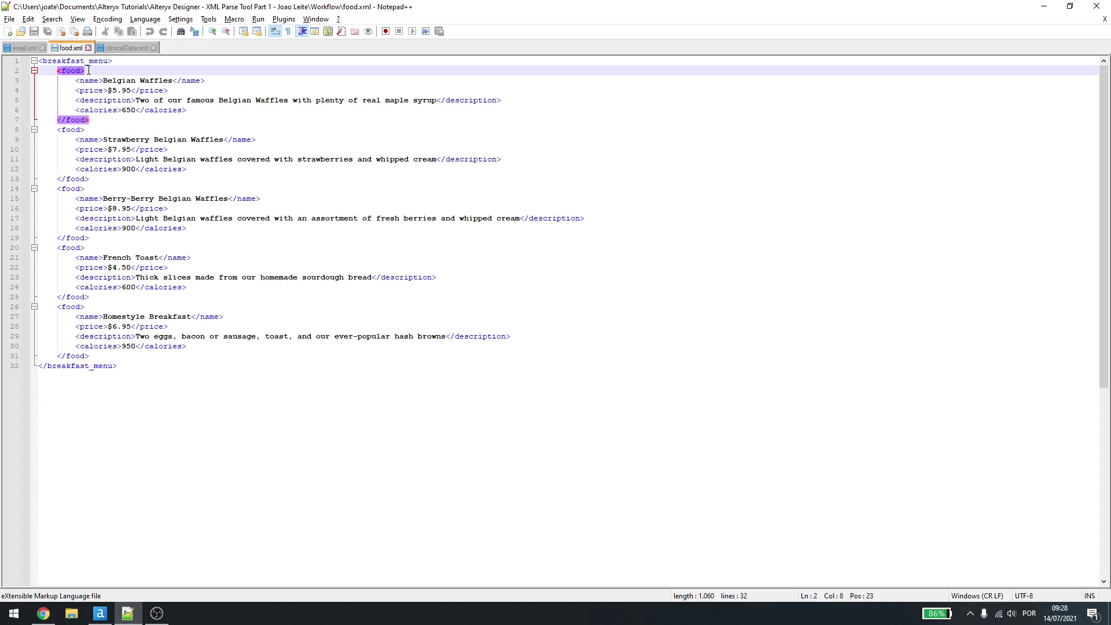
{"action": "left_click", "coordinate": [88, 70]}
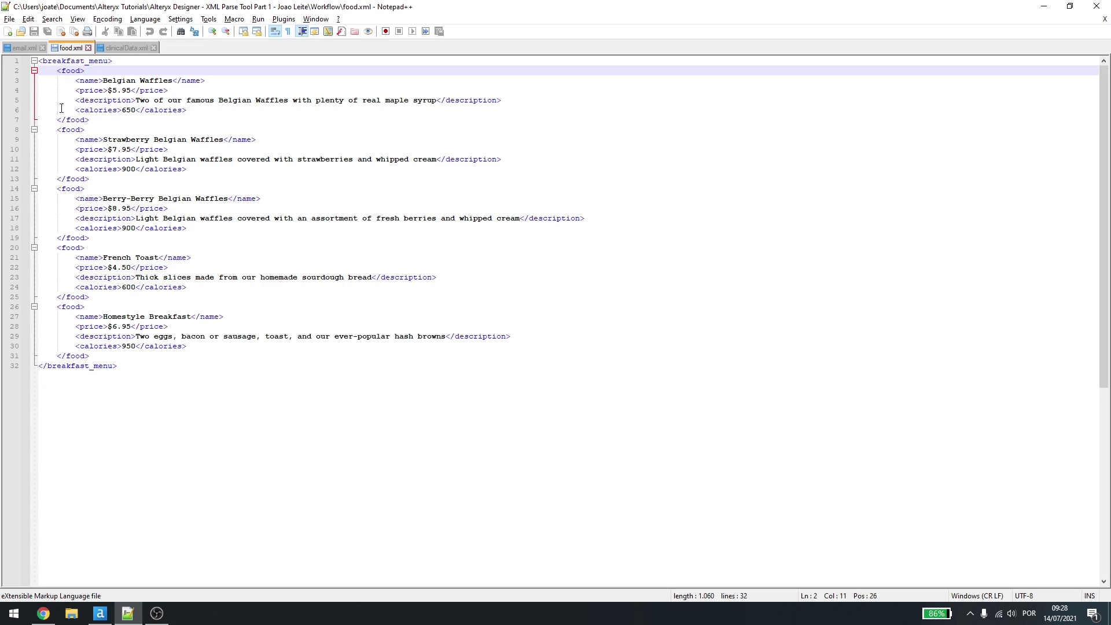
{"action": "left_click_drag", "start_coordinate": [58, 70], "coordinate": [145, 103]}
{"action": "left_click", "coordinate": [61, 71]}
{"action": "left_click", "coordinate": [100, 614]}
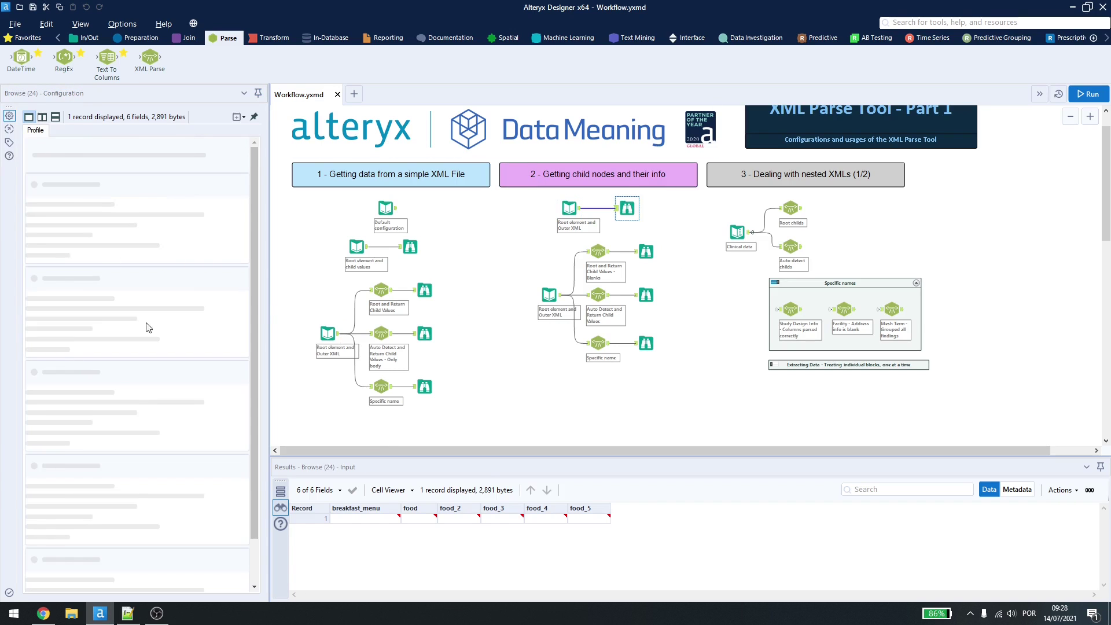
{"action": "left_click", "coordinate": [549, 295]}
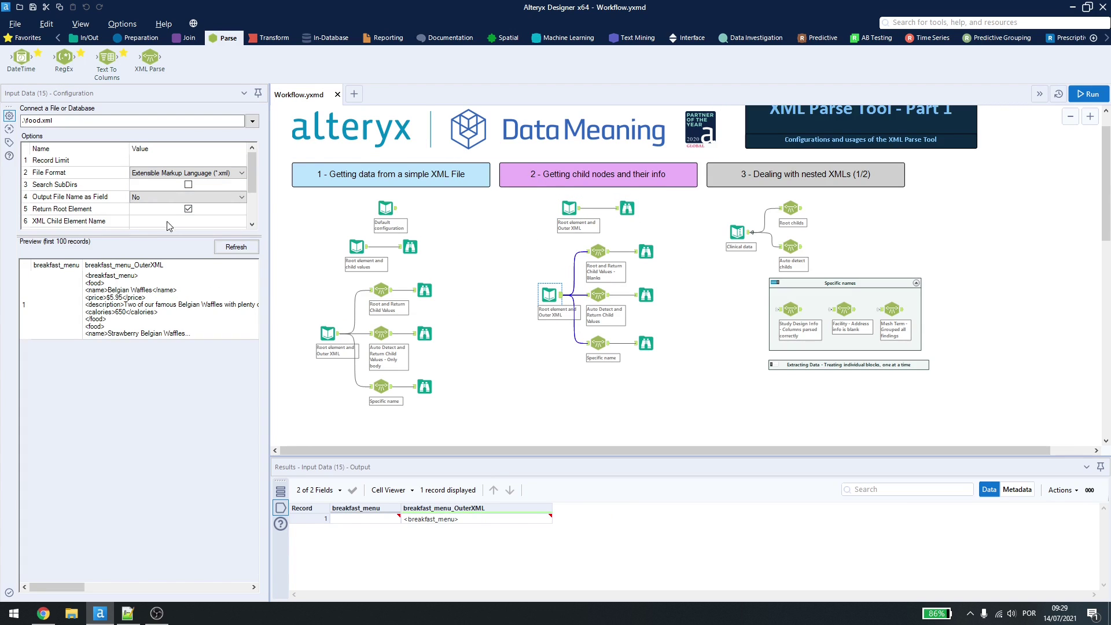
- Expand the lower input's options and inspect the Blanks parser's empty food through food_5 columns
{"action": "left_click_drag", "start_coordinate": [165, 235], "coordinate": [155, 346]}
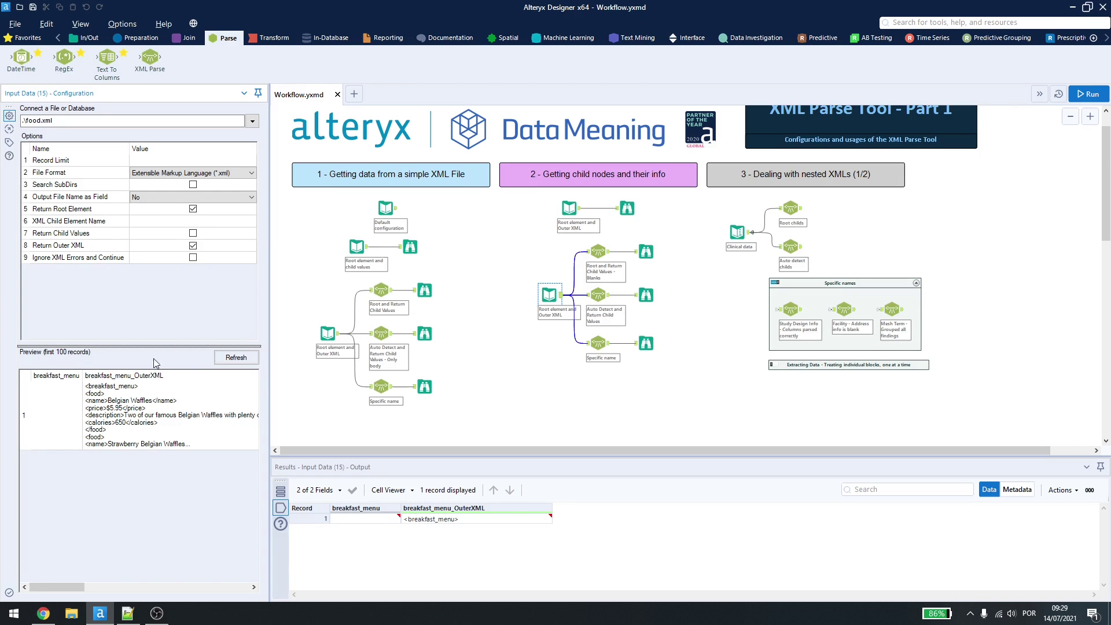
{"action": "key", "text": "alt+Tab"}
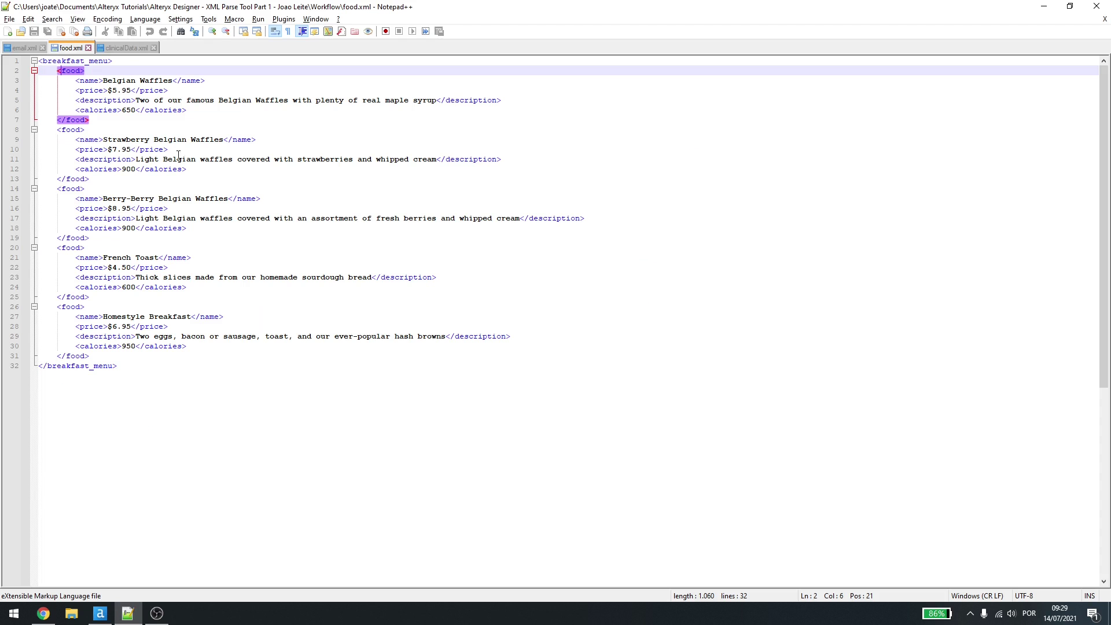
{"action": "key", "text": "alt+Tab"}
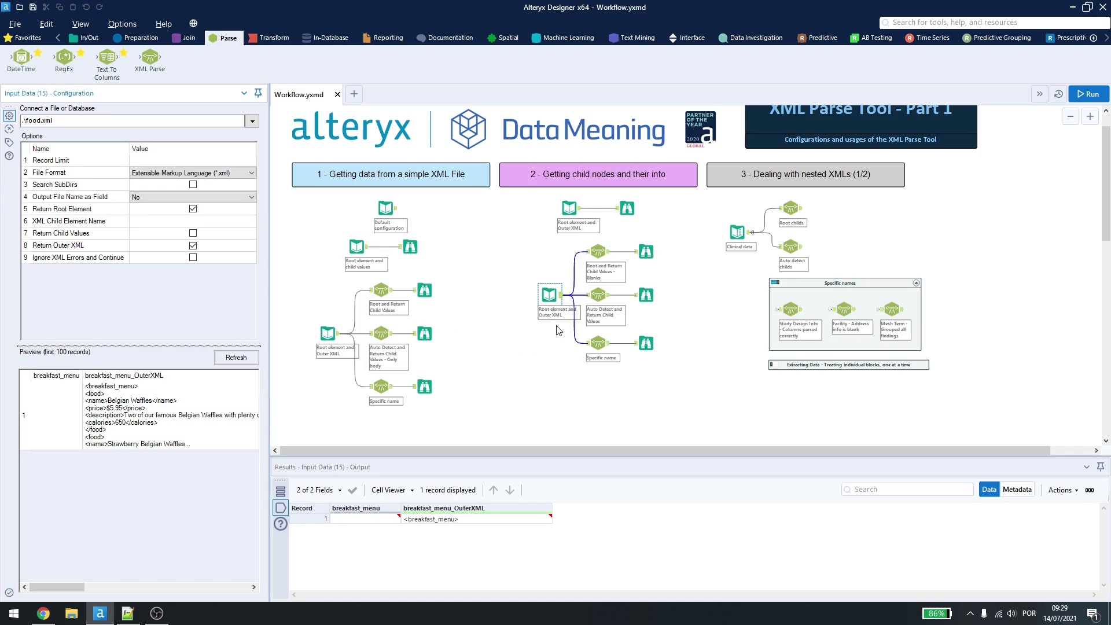
{"action": "left_click", "coordinate": [598, 250]}
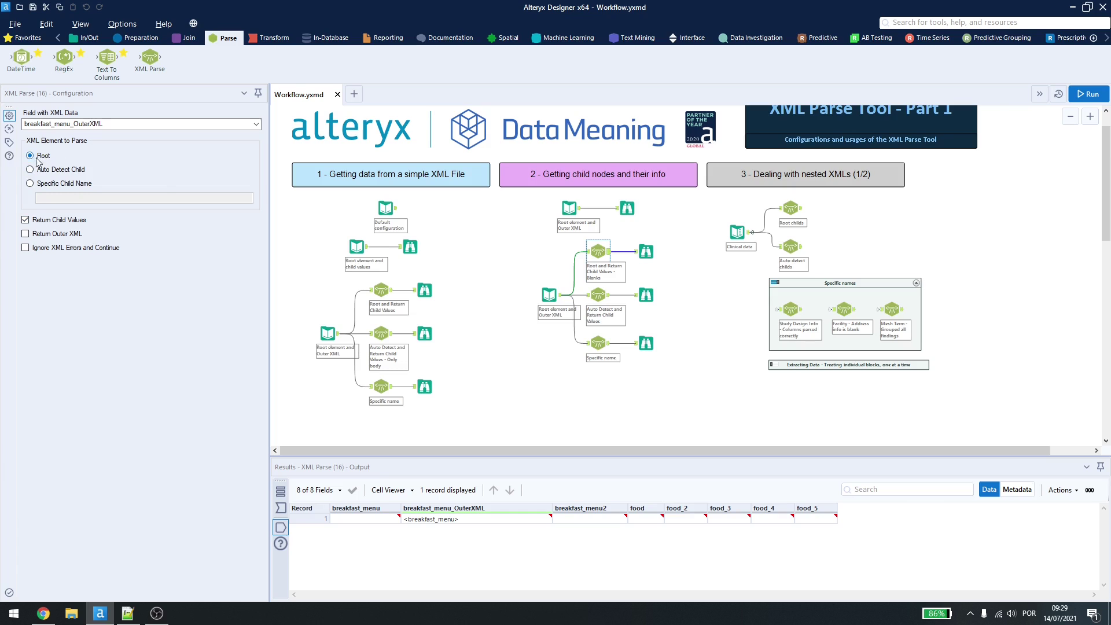
{"action": "mouse_move", "coordinate": [619, 523]}
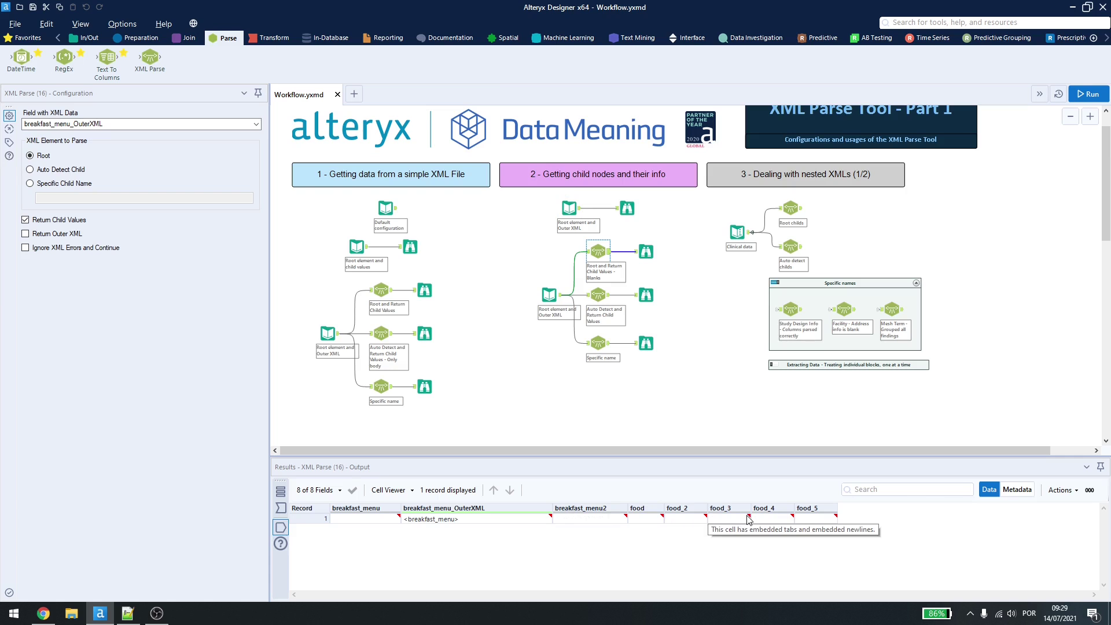
- Compare the Auto Detect, body-only and Root child values parsers, then view email.xml and food.xml
{"action": "left_click", "coordinate": [598, 295]}
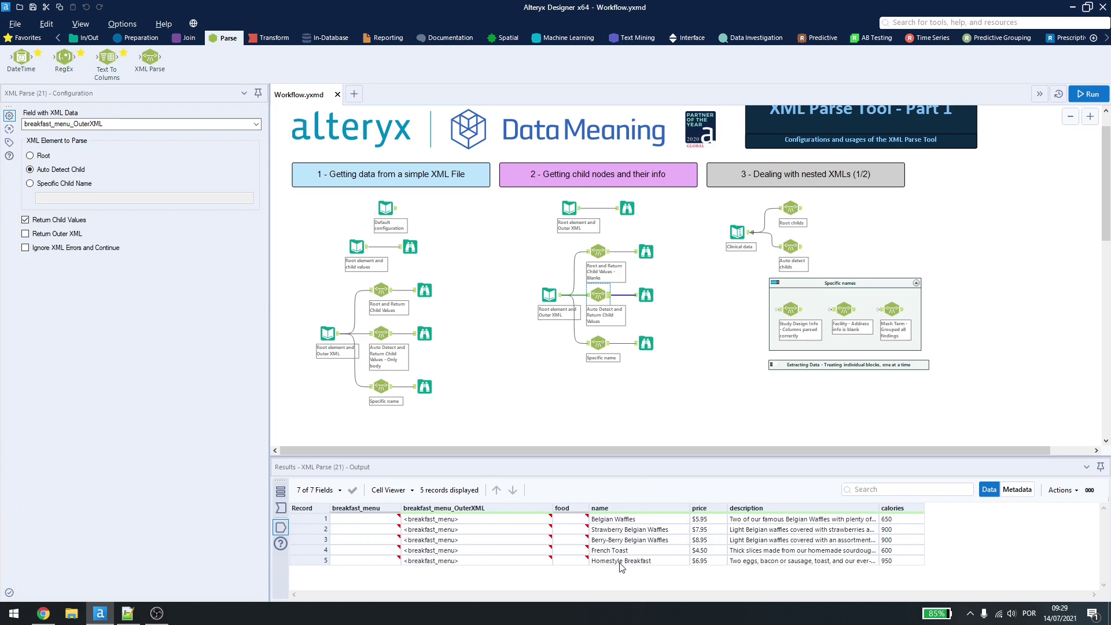
{"action": "left_click", "coordinate": [391, 338]}
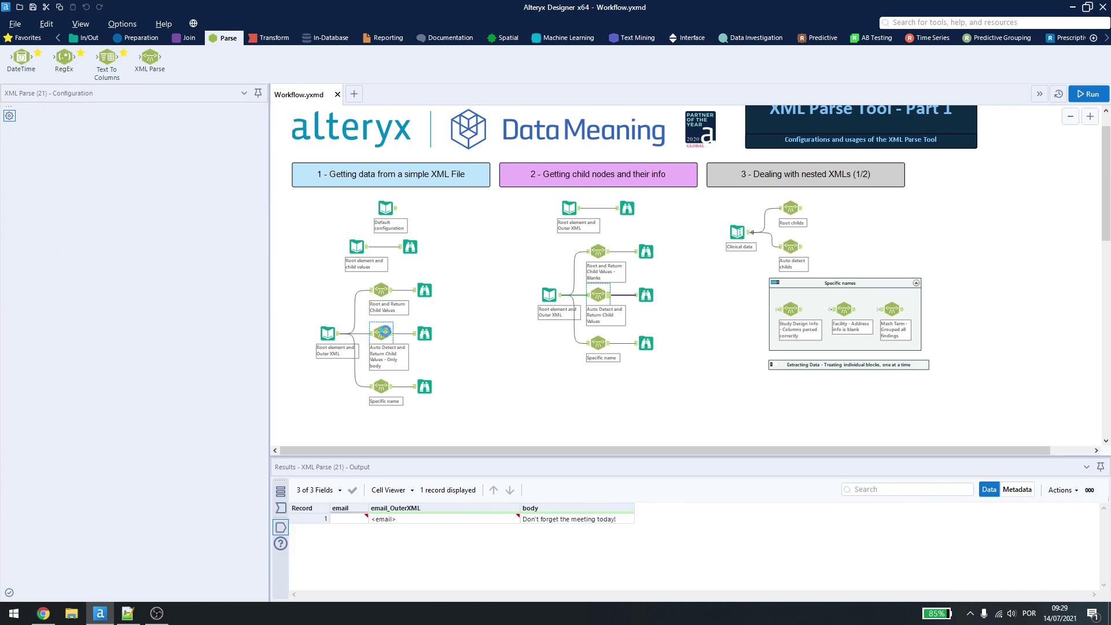
{"action": "left_click", "coordinate": [390, 295]}
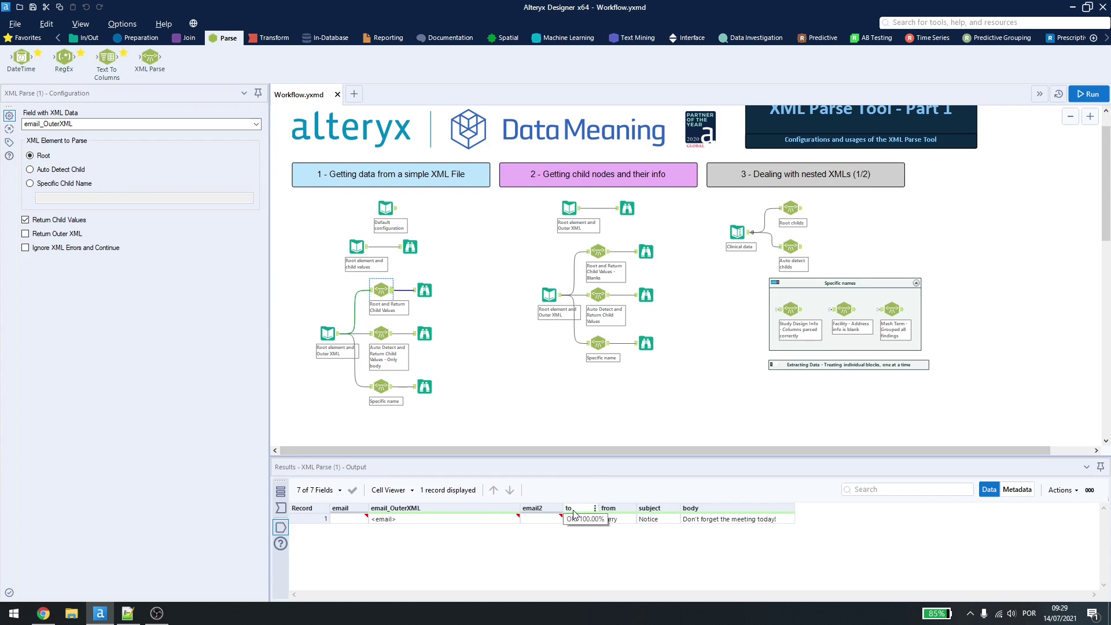
{"action": "key", "text": "alt+Tab"}
{"action": "left_click", "coordinate": [25, 47]}
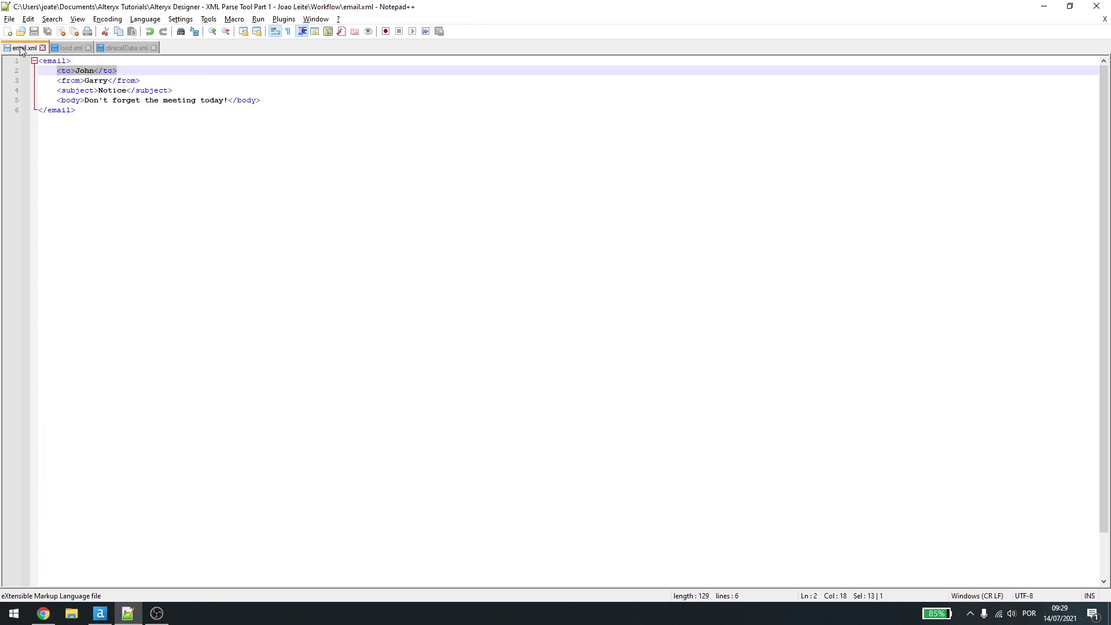
{"action": "left_click", "coordinate": [71, 47]}
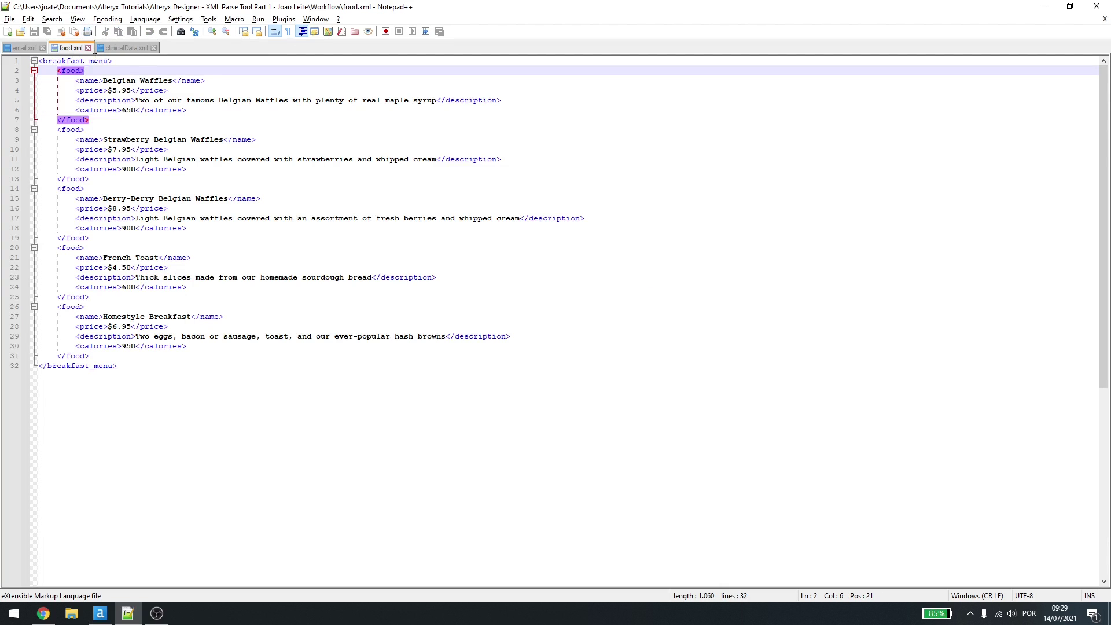
- Trace each food entry's child tags, then show the Auto Detect Child output of five food records
{"action": "left_click", "coordinate": [93, 91]}
{"action": "left_click", "coordinate": [107, 159]}
{"action": "left_click", "coordinate": [123, 218]}
{"action": "left_click", "coordinate": [93, 267]}
{"action": "left_click", "coordinate": [93, 326]}
{"action": "key", "text": "alt+Tab"}
{"action": "left_click", "coordinate": [600, 297]}
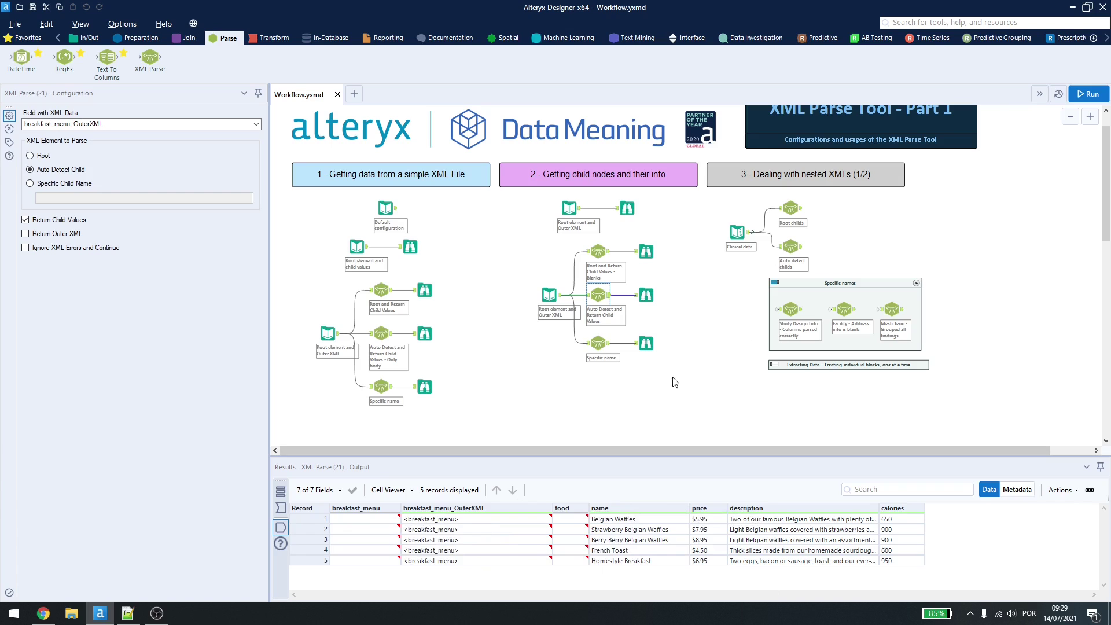
- Review the Specific name parse of child 'price', returning price and price_OuterXML for five breakfast items
{"action": "left_click", "coordinate": [598, 343]}
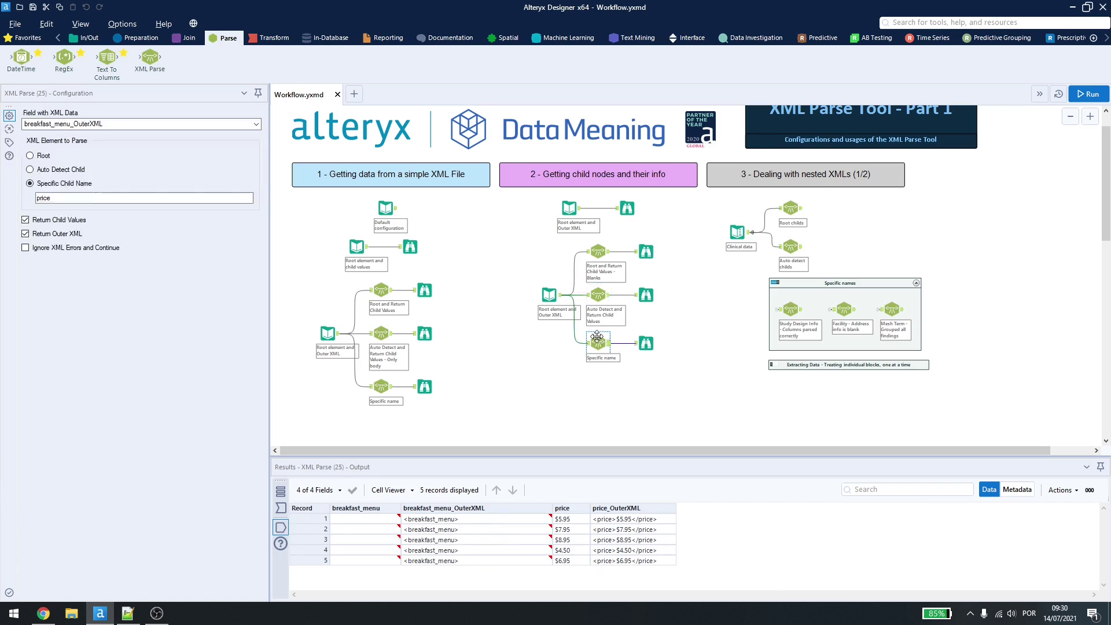
{"action": "double_click", "coordinate": [43, 200]}
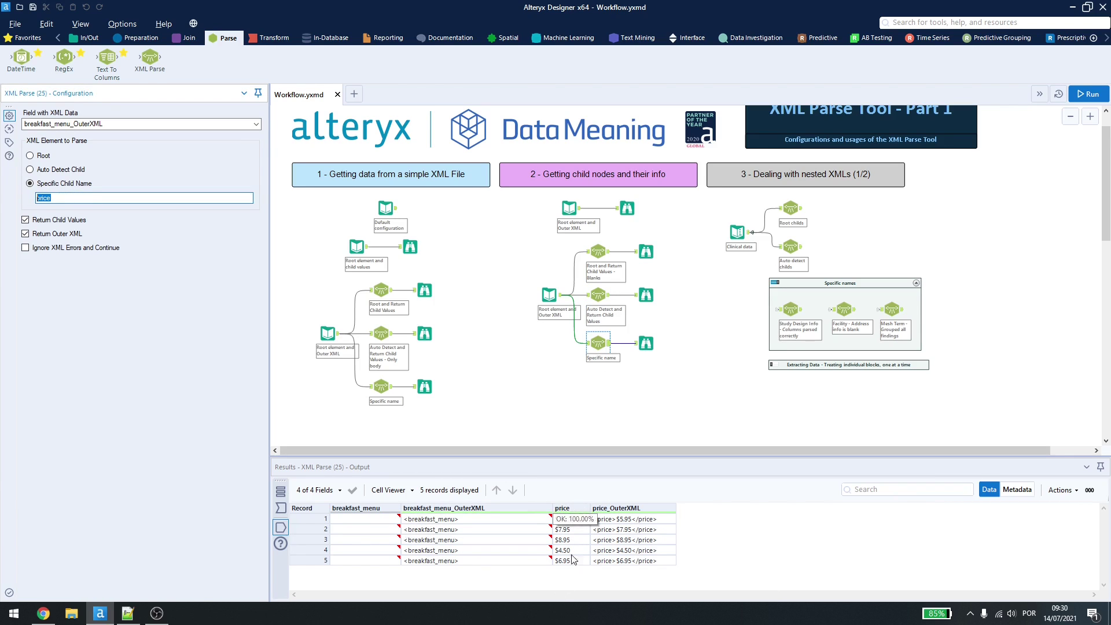
{"action": "left_click", "coordinate": [99, 196]}
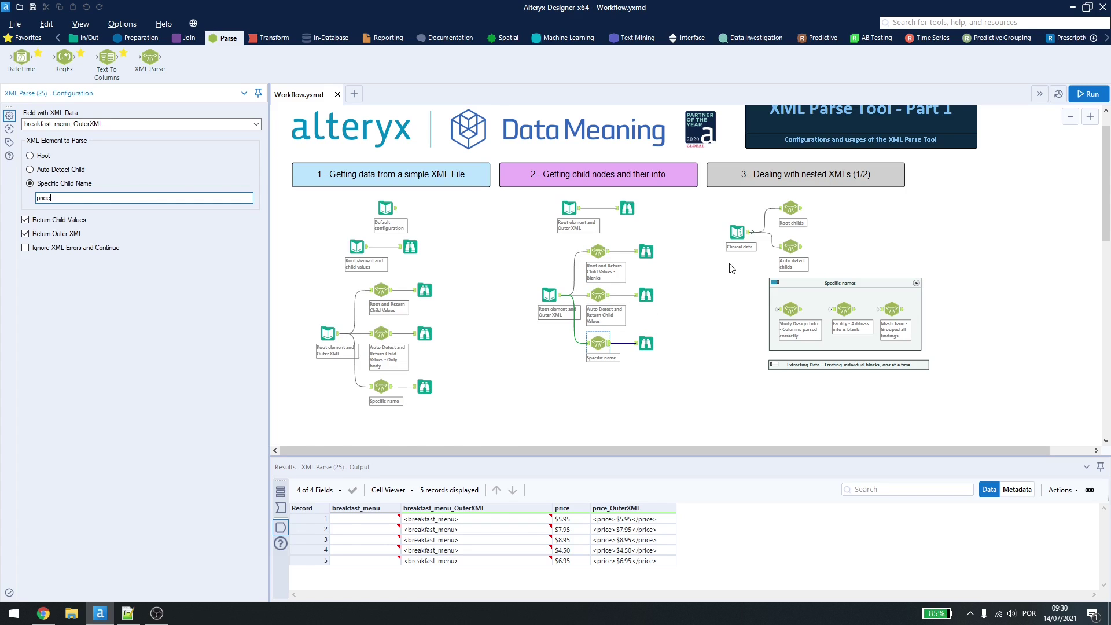
- Open clinicalData.xml in Notepad++ and expand the clinical_study root element
{"action": "key", "text": "alt+Tab"}
{"action": "left_click", "coordinate": [122, 48]}
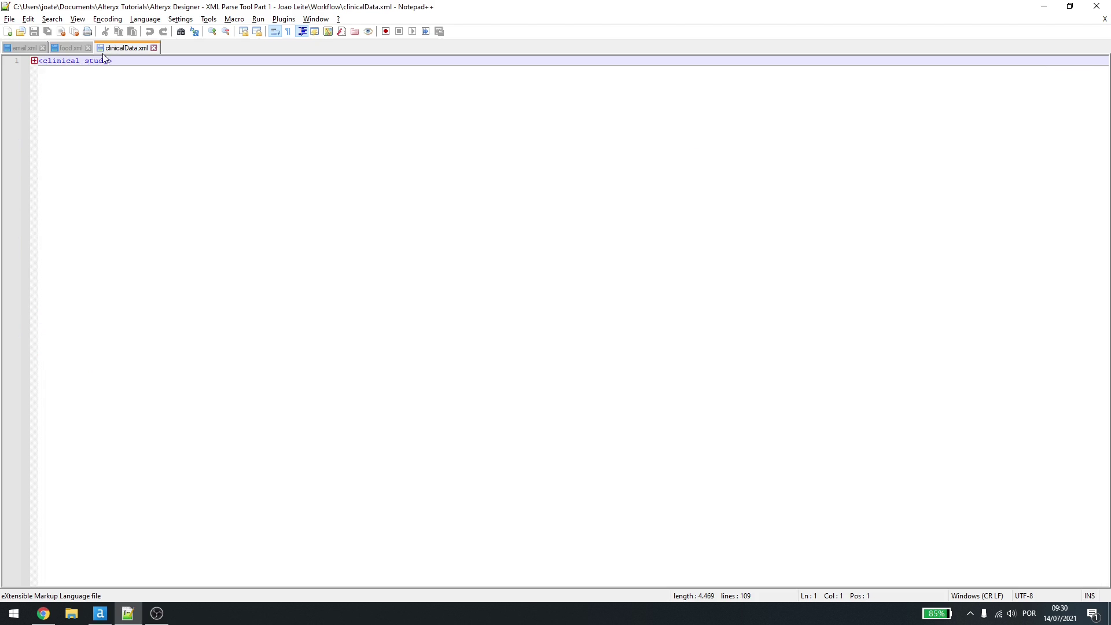
{"action": "left_click", "coordinate": [34, 60]}
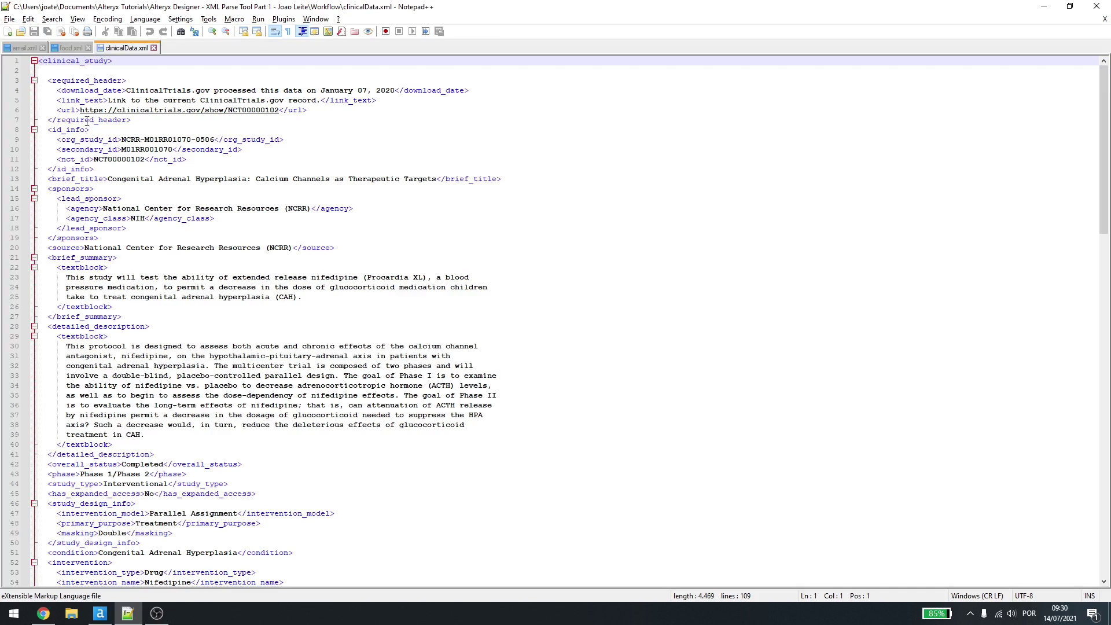
{"action": "scroll", "coordinate": [80, 114], "scroll_direction": "down", "scroll_amount": 20}
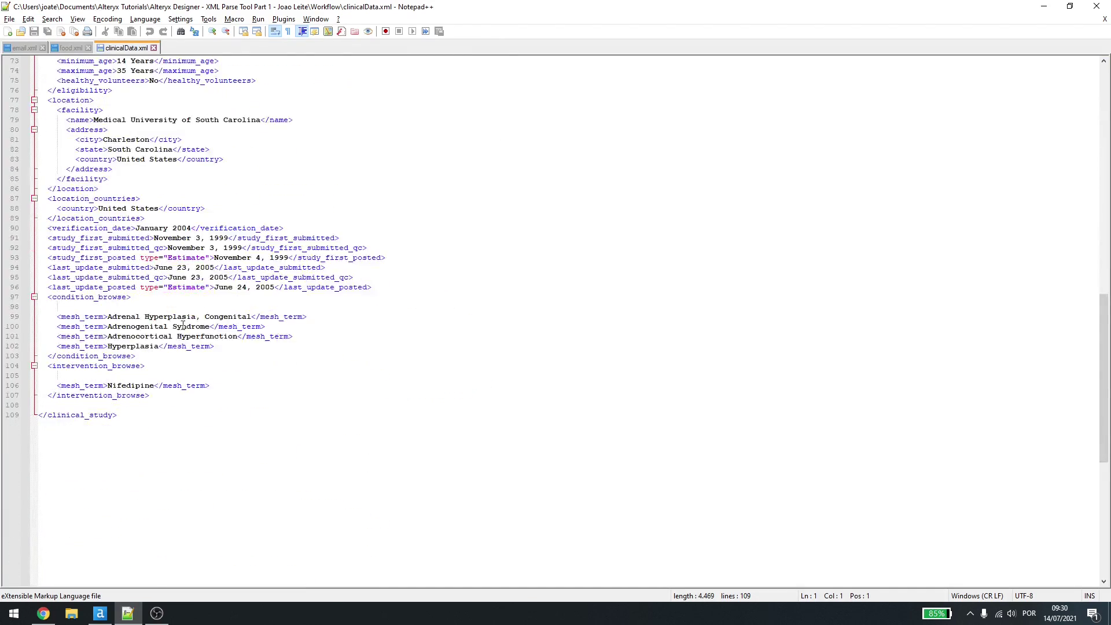
{"action": "scroll", "coordinate": [180, 321], "scroll_direction": "up", "scroll_amount": 20}
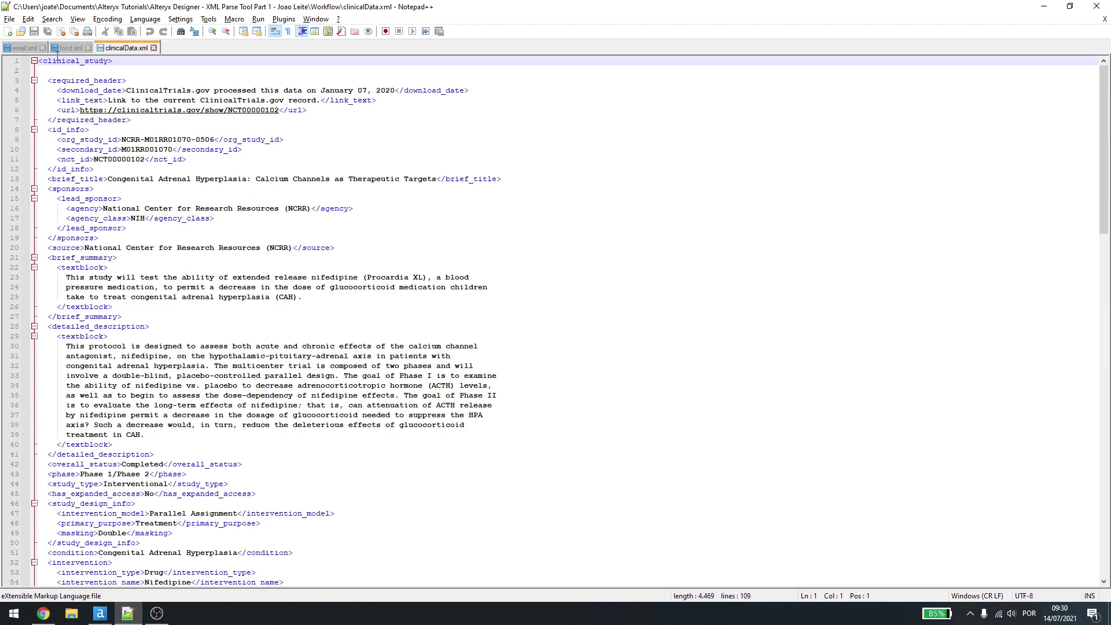
- Highlight the clinical_study root, the required_header children and the id_info block
{"action": "left_click_drag", "start_coordinate": [44, 58], "coordinate": [114, 62]}
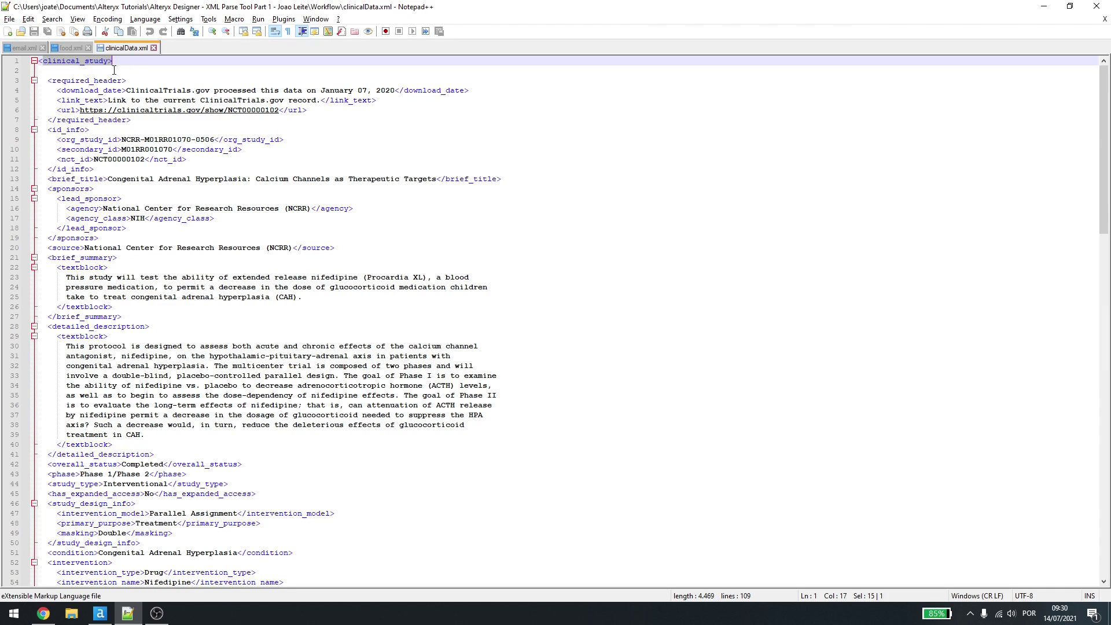
{"action": "left_click_drag", "start_coordinate": [48, 81], "coordinate": [143, 81]}
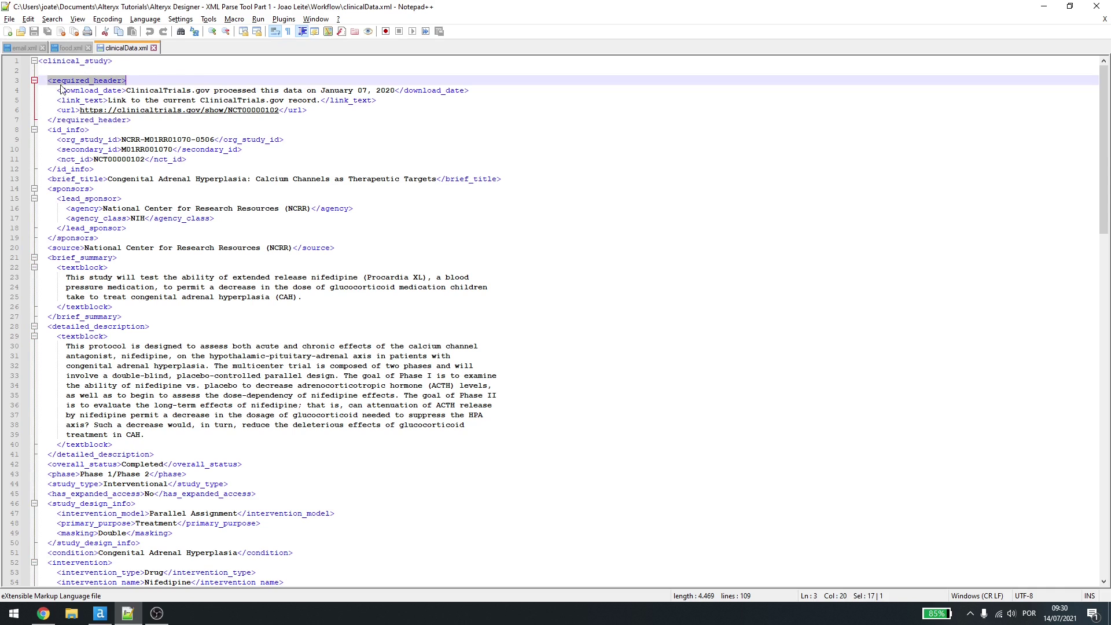
{"action": "left_click_drag", "start_coordinate": [56, 91], "coordinate": [101, 101]}
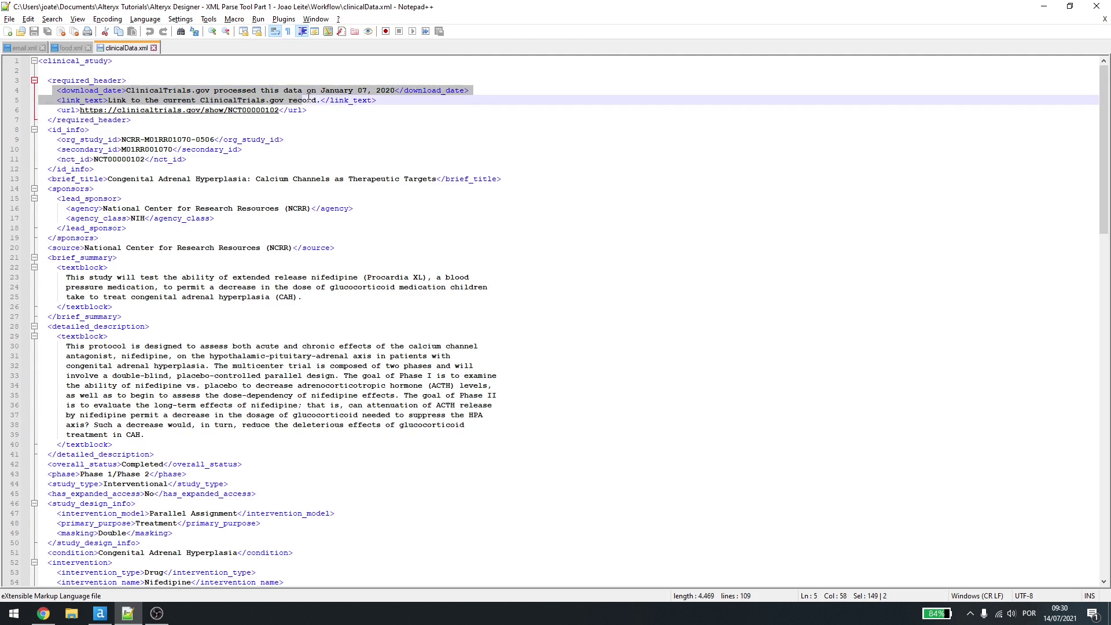
{"action": "left_click_drag", "start_coordinate": [314, 101], "coordinate": [329, 113]}
{"action": "left_click", "coordinate": [53, 129]}
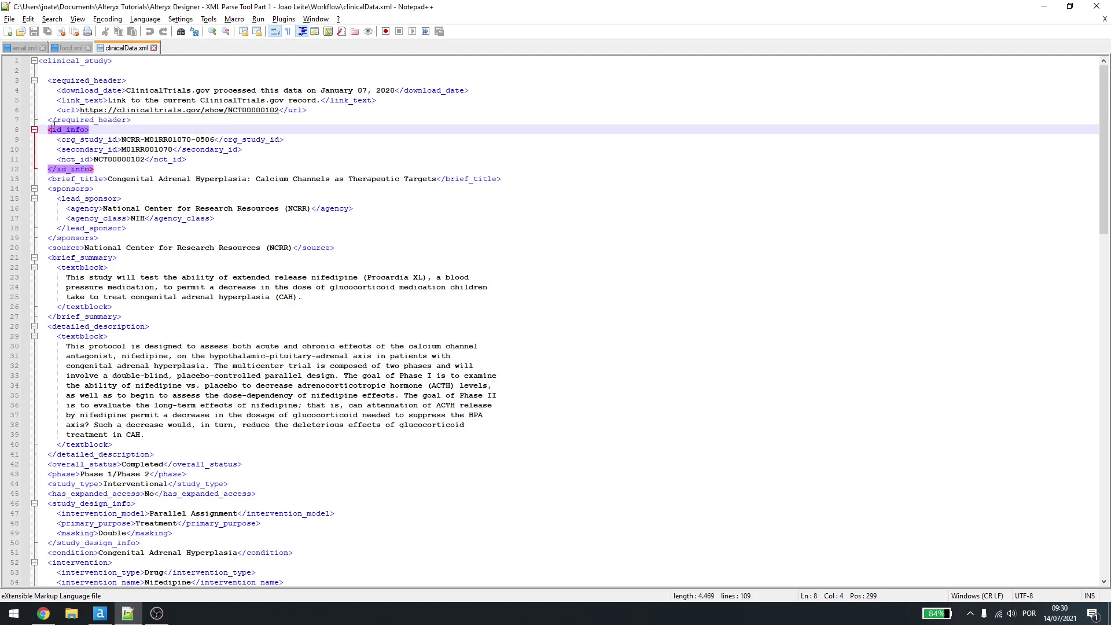
{"action": "left_click_drag", "start_coordinate": [53, 140], "coordinate": [220, 167]}
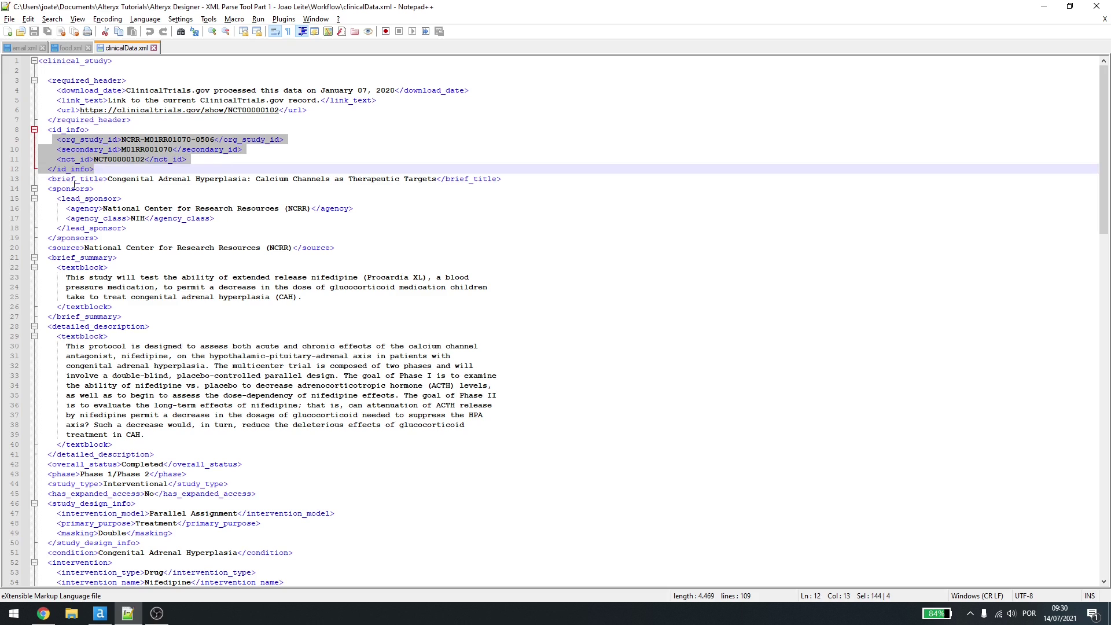
- Walk through the sponsors block: lead_sponsor with its agency and agency_class lines
{"action": "left_click", "coordinate": [50, 189]}
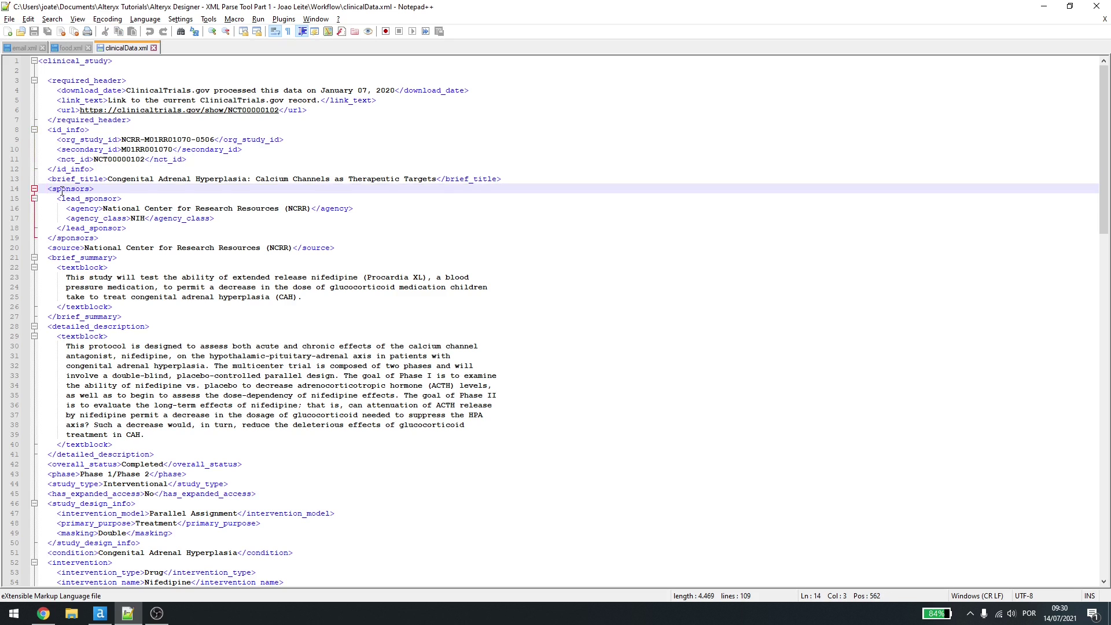
{"action": "double_click", "coordinate": [87, 188]}
{"action": "left_click_drag", "start_coordinate": [57, 198], "coordinate": [143, 197]}
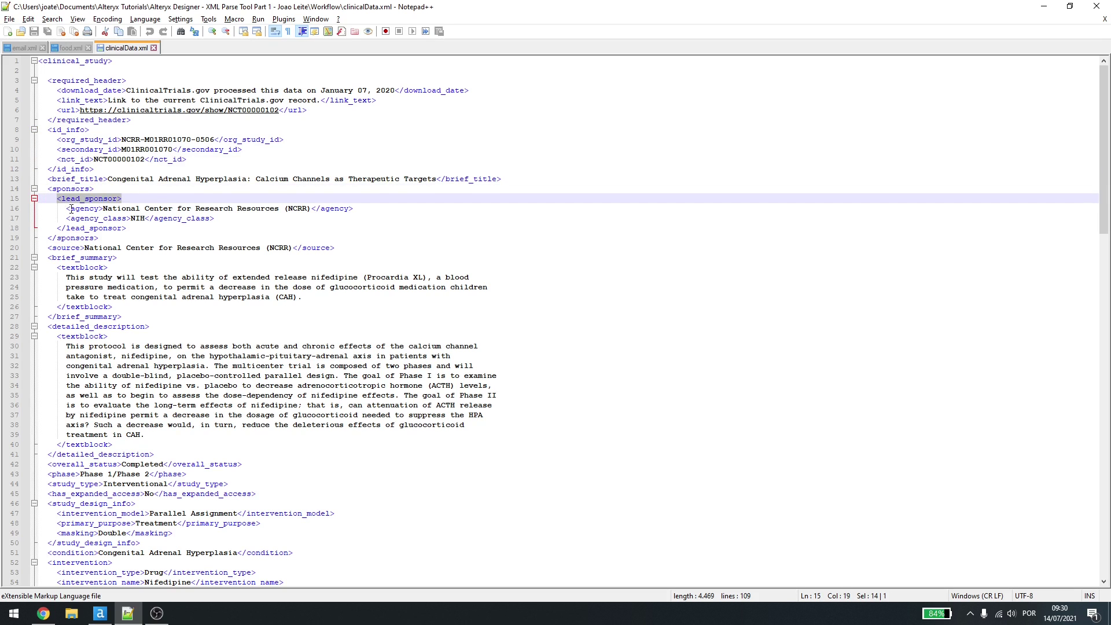
{"action": "left_click_drag", "start_coordinate": [70, 209], "coordinate": [218, 217]}
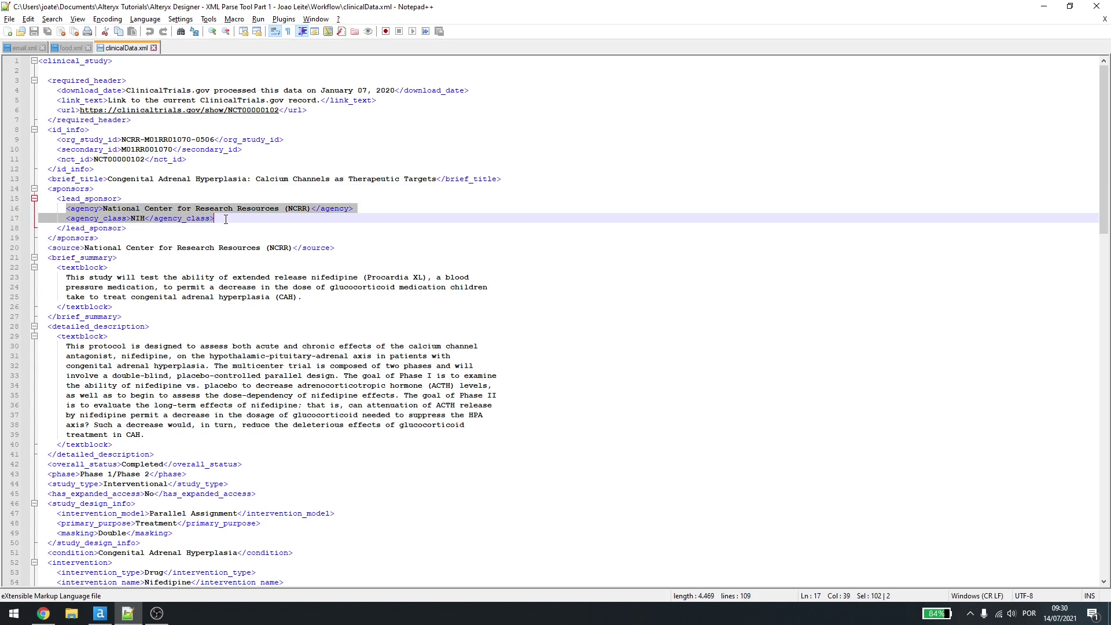
{"action": "left_click", "coordinate": [225, 219]}
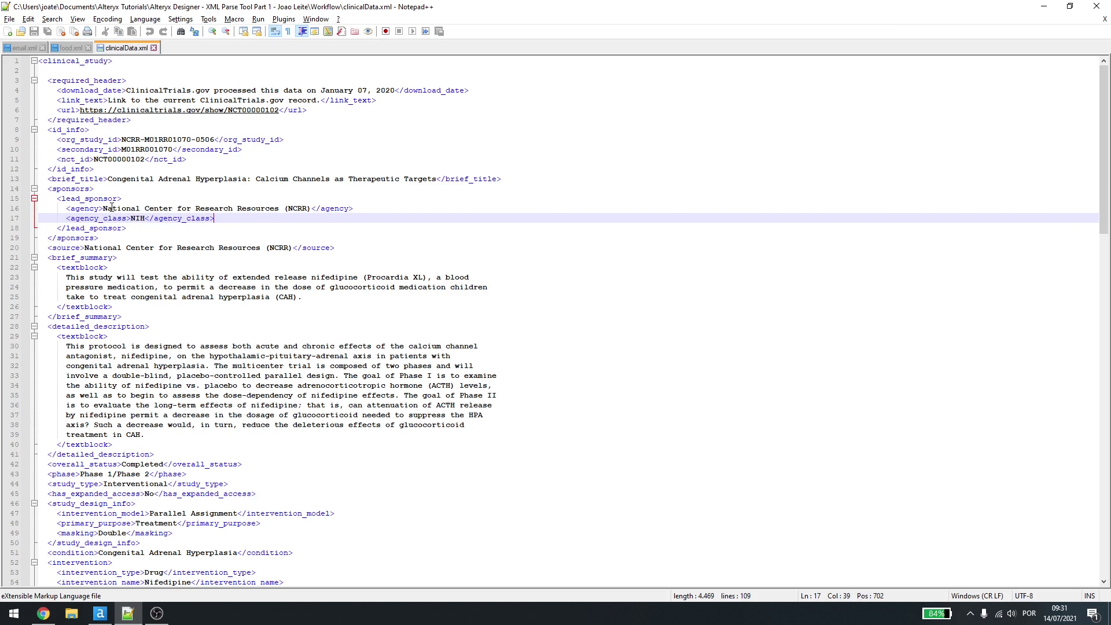
{"action": "left_click", "coordinate": [65, 62]}
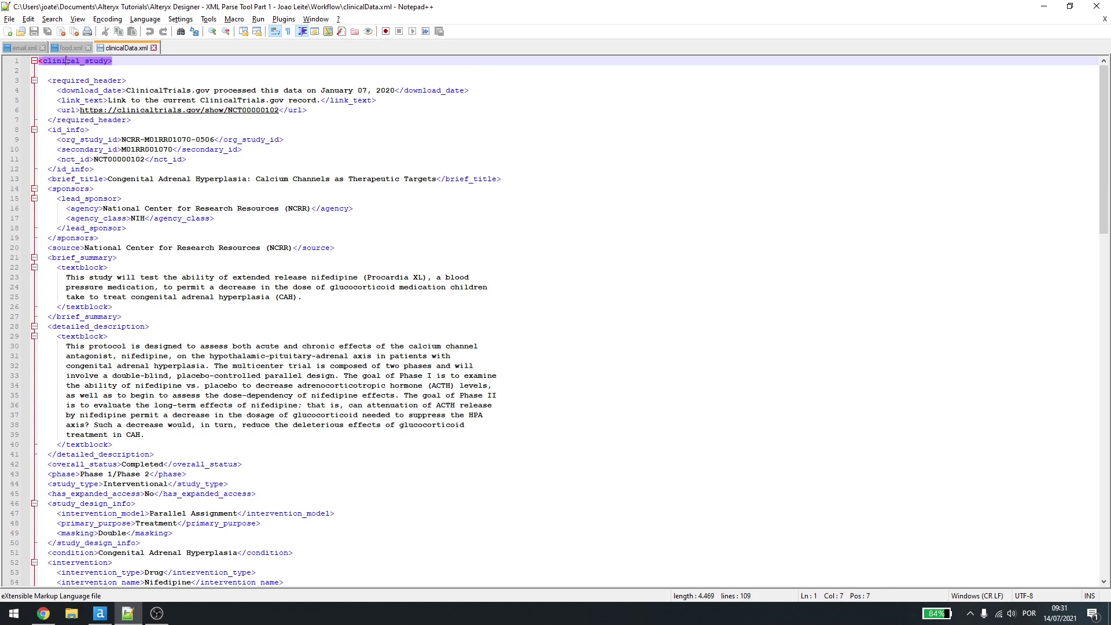
{"action": "left_click", "coordinate": [67, 190]}
{"action": "left_click", "coordinate": [88, 199]}
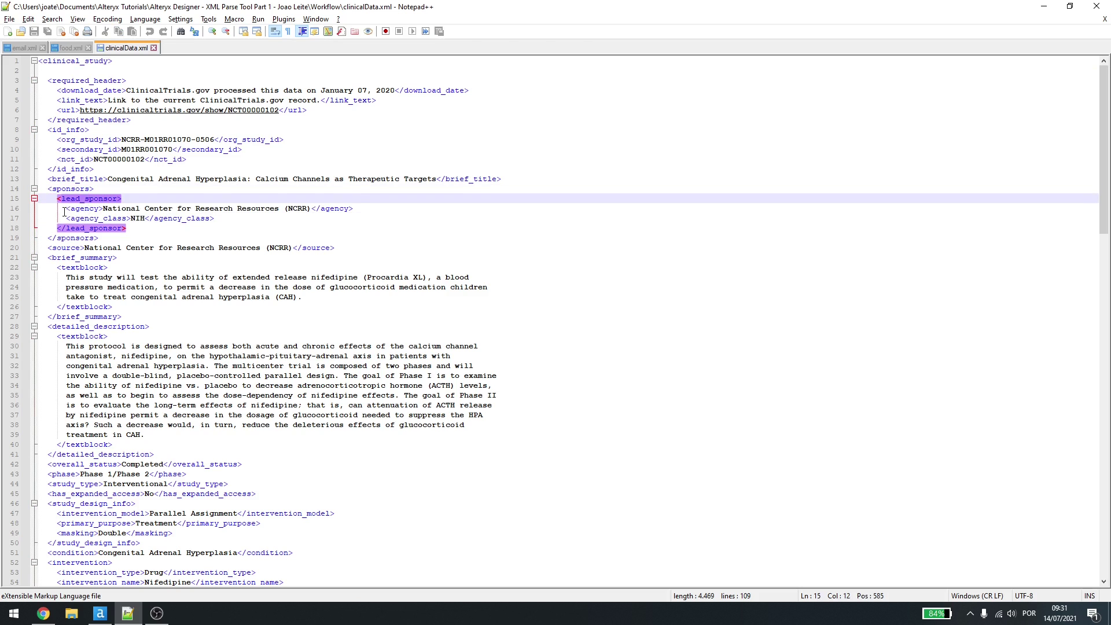
{"action": "left_click_drag", "start_coordinate": [64, 212], "coordinate": [213, 220]}
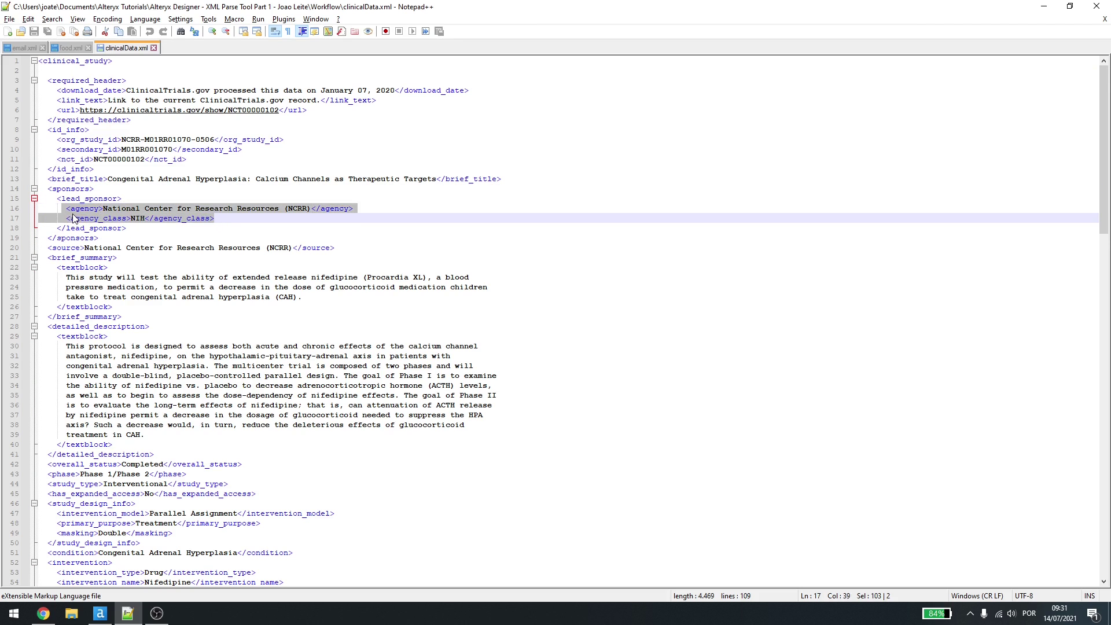
- Point out the NIH agency_class, then show the Clinical data input's single Field1 XML record
{"action": "key", "text": "alt+Tab"}
{"action": "key", "text": "alt+Tab"}
{"action": "left_click", "coordinate": [124, 222]}
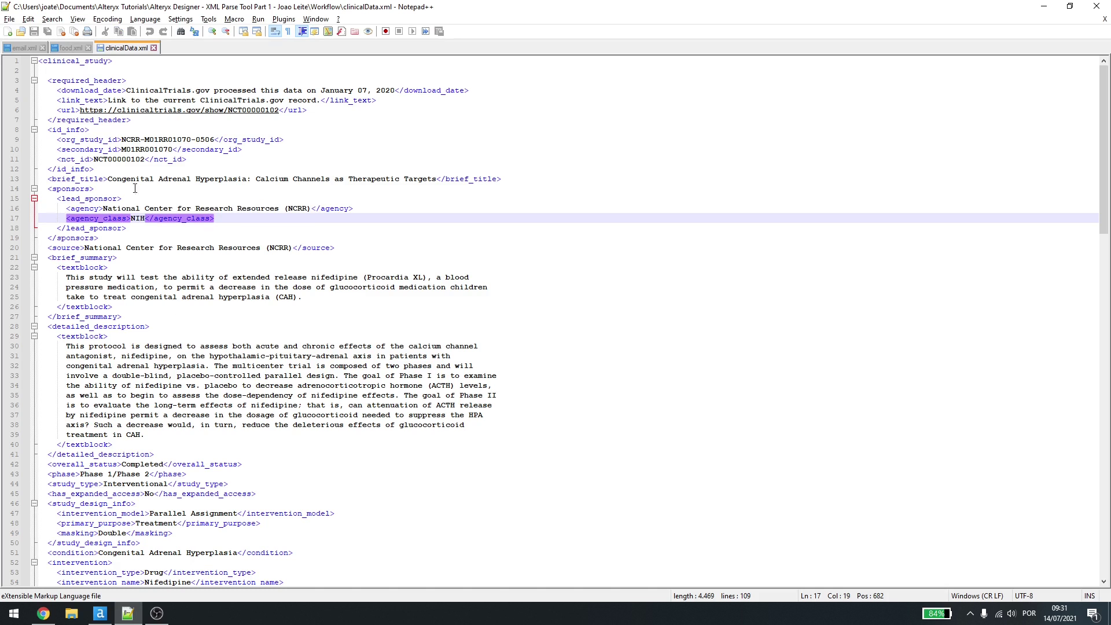
{"action": "key", "text": "alt+Tab"}
{"action": "left_click", "coordinate": [737, 232]}
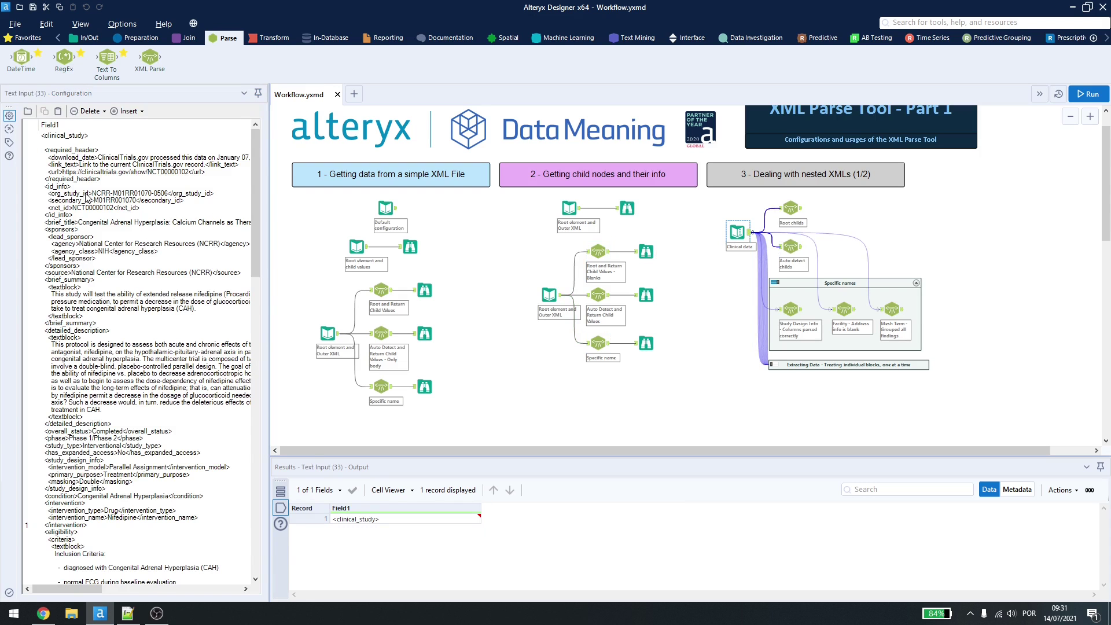
- Show the Root childs parse output: one 30-field record with nested fields empty
{"action": "scroll", "coordinate": [90, 198], "scroll_direction": "down", "scroll_amount": 3}
{"action": "scroll", "coordinate": [90, 197], "scroll_direction": "up", "scroll_amount": 3}
{"action": "key", "text": "alt+Tab"}
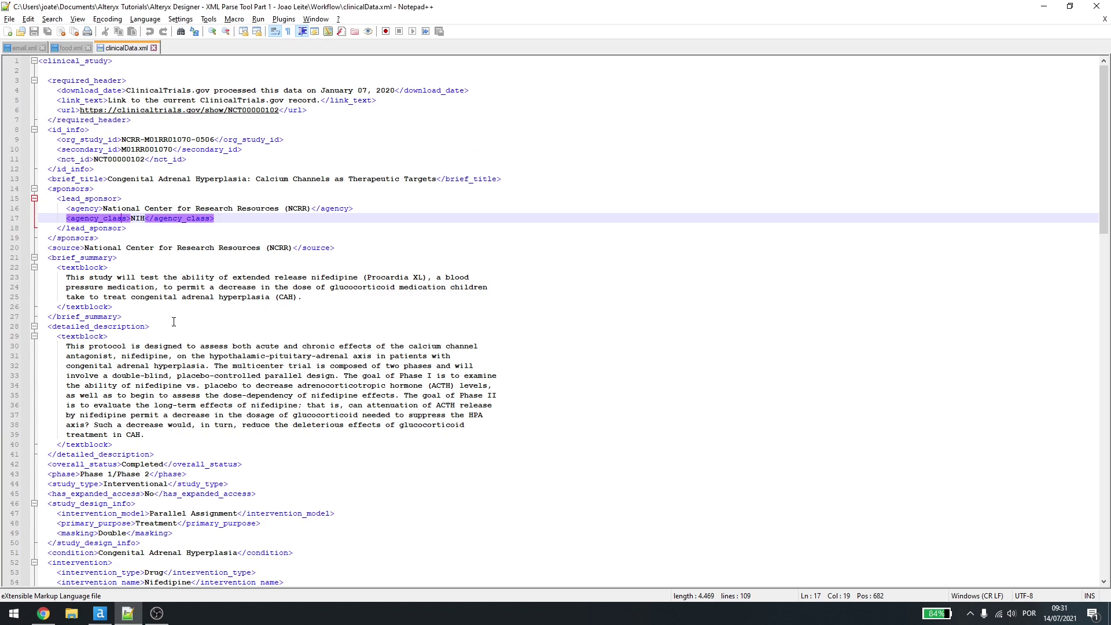
{"action": "key", "text": "alt+Tab"}
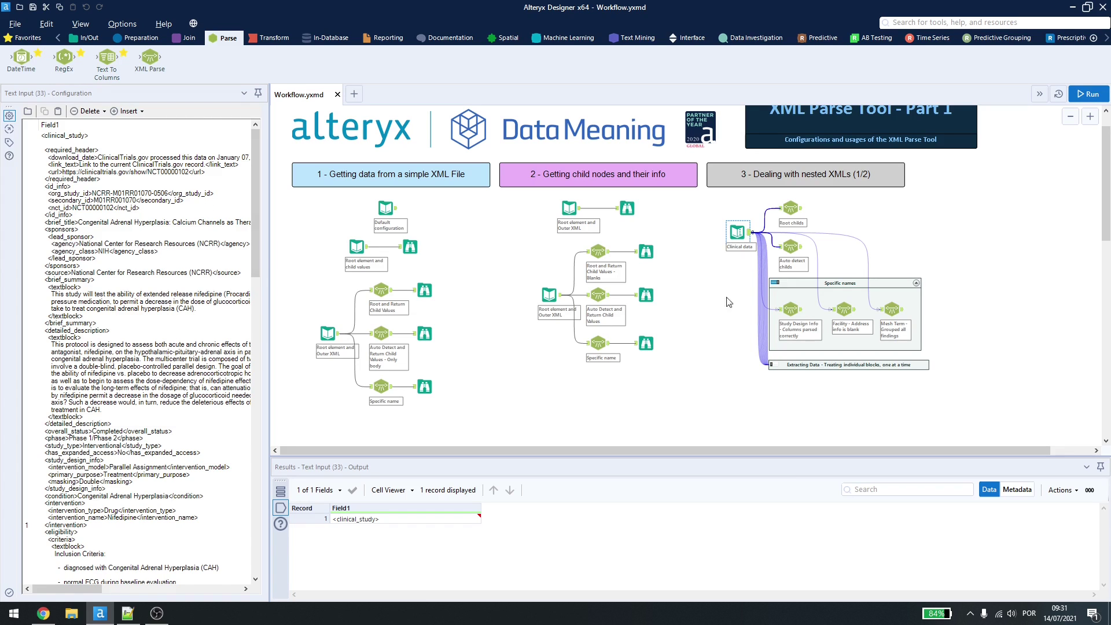
{"action": "left_click", "coordinate": [801, 217]}
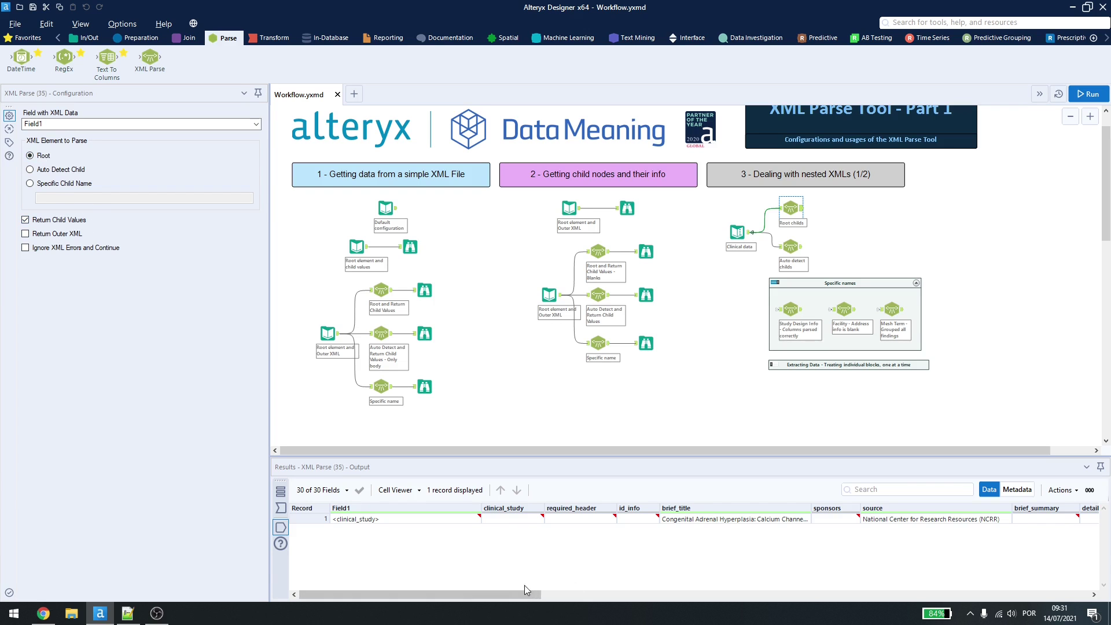
{"action": "left_click_drag", "start_coordinate": [512, 599], "coordinate": [909, 600]}
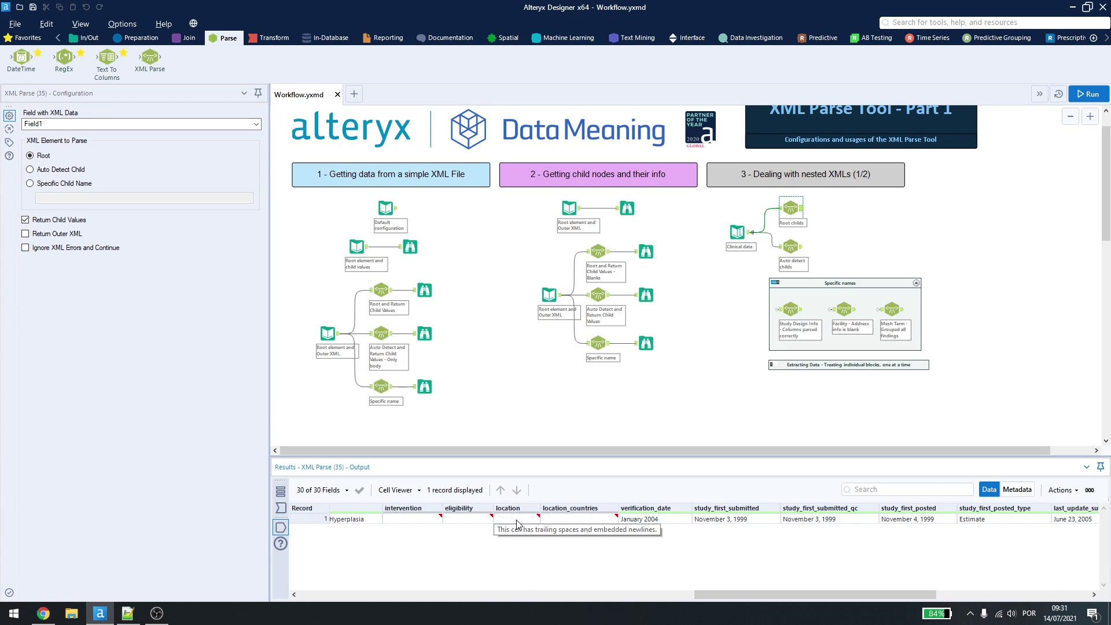
- In the XML, highlight the location block, its city element and the facility block
{"action": "key", "text": "alt+Tab"}
{"action": "scroll", "coordinate": [253, 325], "scroll_direction": "down", "scroll_amount": 12}
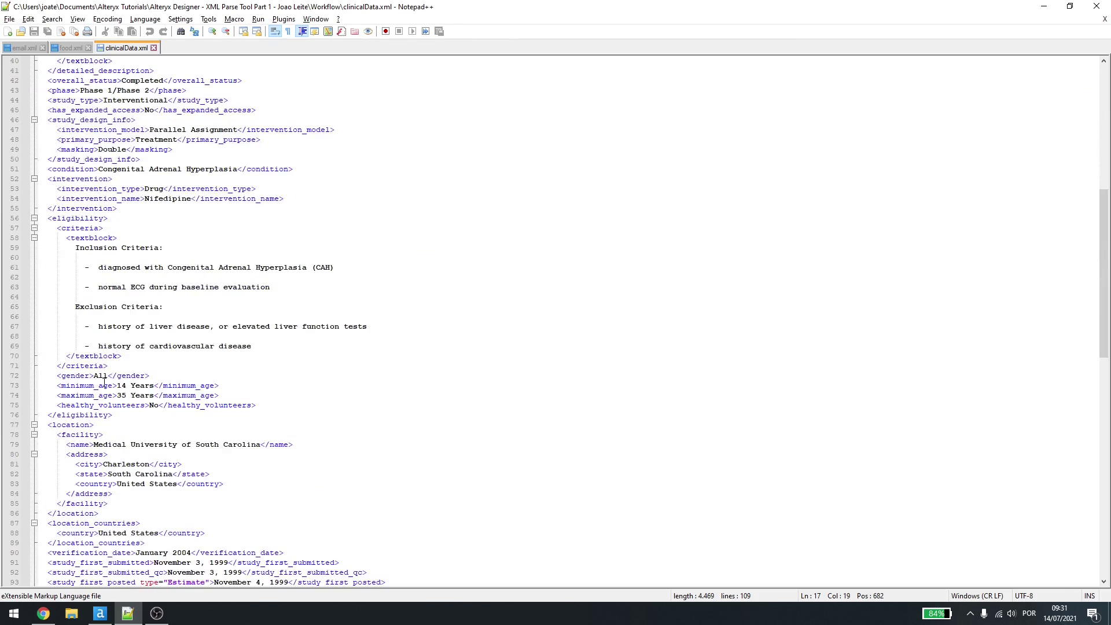
{"action": "scroll", "coordinate": [104, 383], "scroll_direction": "down", "scroll_amount": 2}
{"action": "left_click_drag", "start_coordinate": [49, 370], "coordinate": [137, 457]}
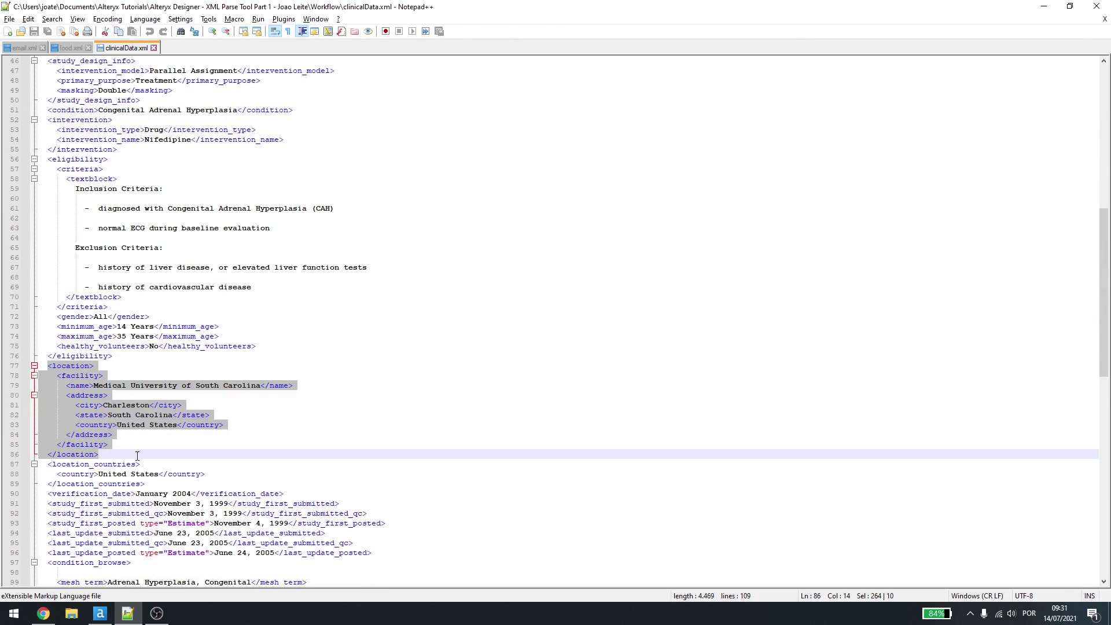
{"action": "left_click", "coordinate": [89, 404]}
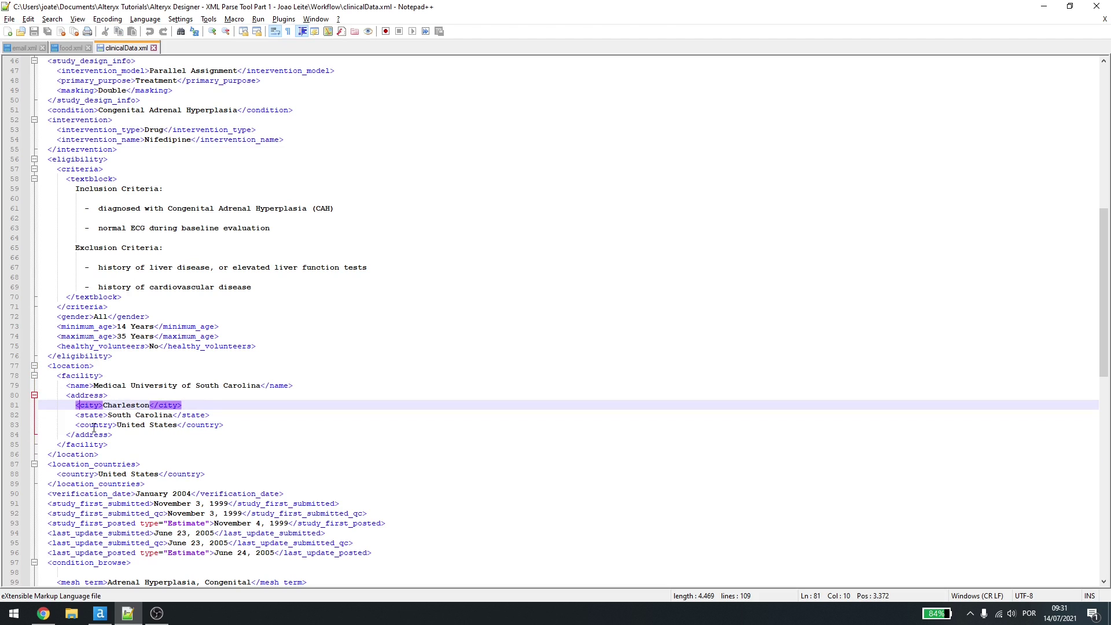
{"action": "key", "text": "alt+Tab"}
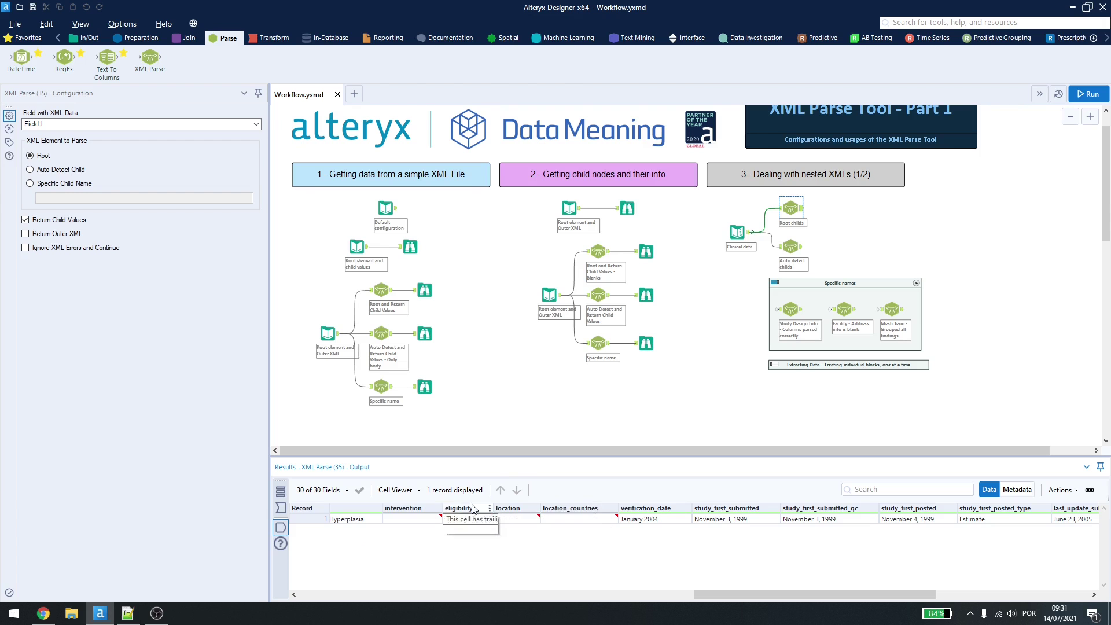
{"action": "key", "text": "alt+Tab"}
{"action": "key", "text": "alt+Tab"}
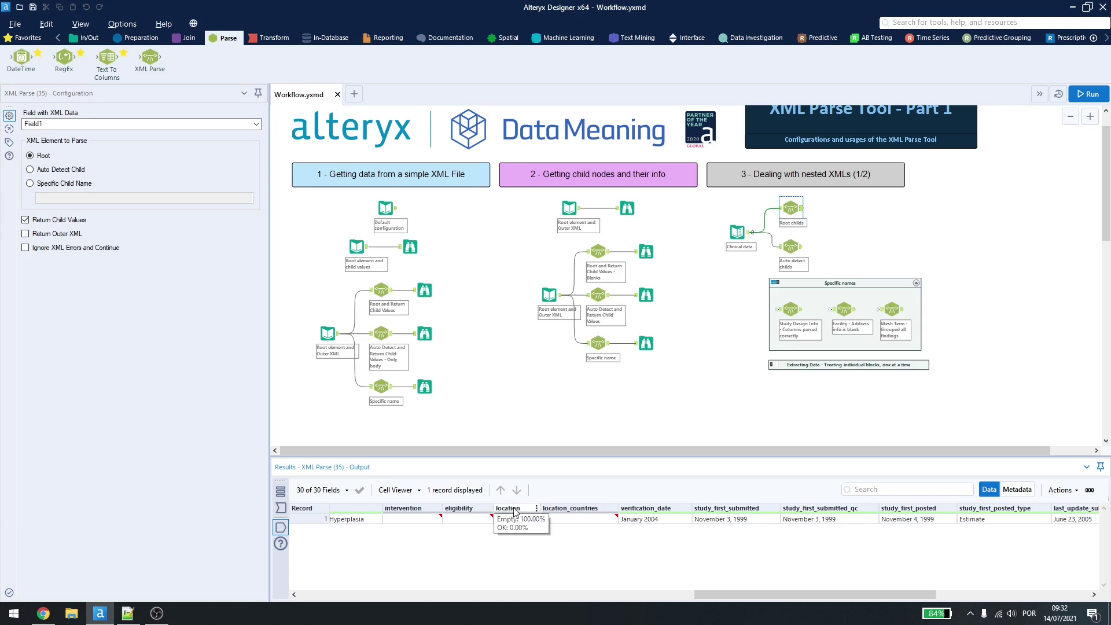
{"action": "key", "text": "alt+Tab"}
{"action": "left_click_drag", "start_coordinate": [59, 376], "coordinate": [119, 444]}
{"action": "key", "text": "alt+Tab"}
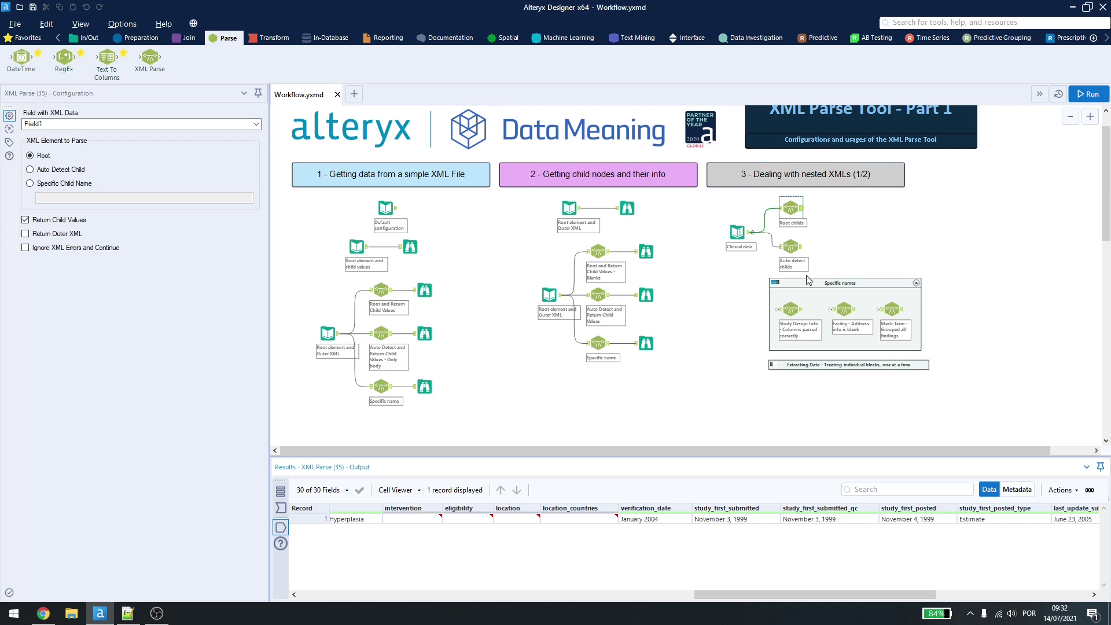
- Show the five auto-detected mesh_term records and match them to the condition mesh_term lines in the XML
{"action": "left_click", "coordinate": [790, 246]}
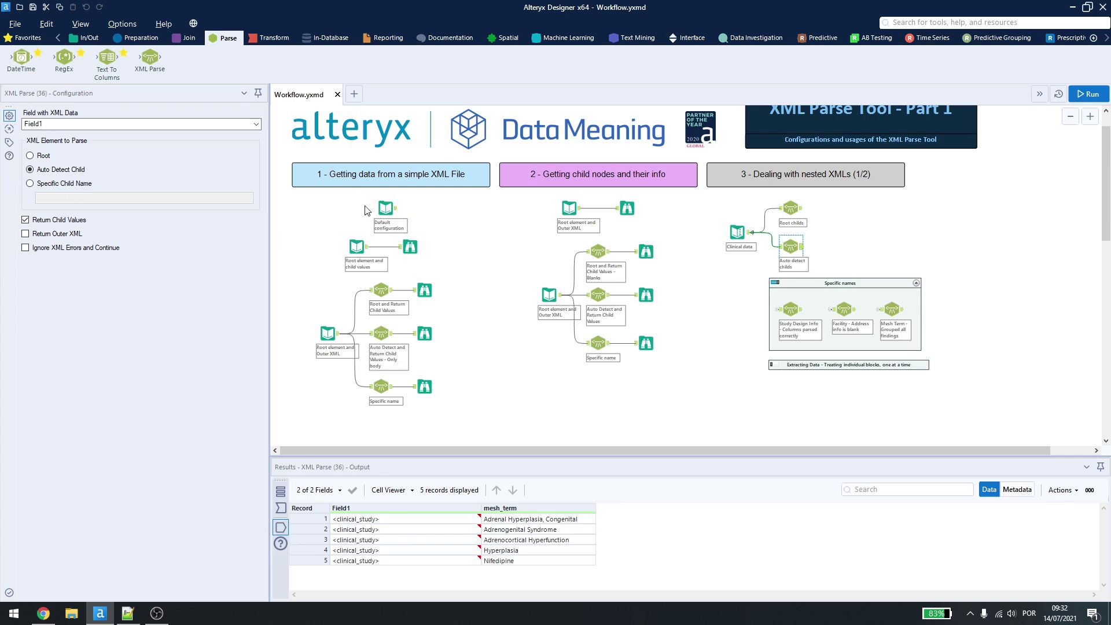
{"action": "key", "text": "alt+Tab"}
{"action": "scroll", "coordinate": [270, 316], "scroll_direction": "down", "scroll_amount": 6}
{"action": "scroll", "coordinate": [96, 248], "scroll_direction": "up", "scroll_amount": 3}
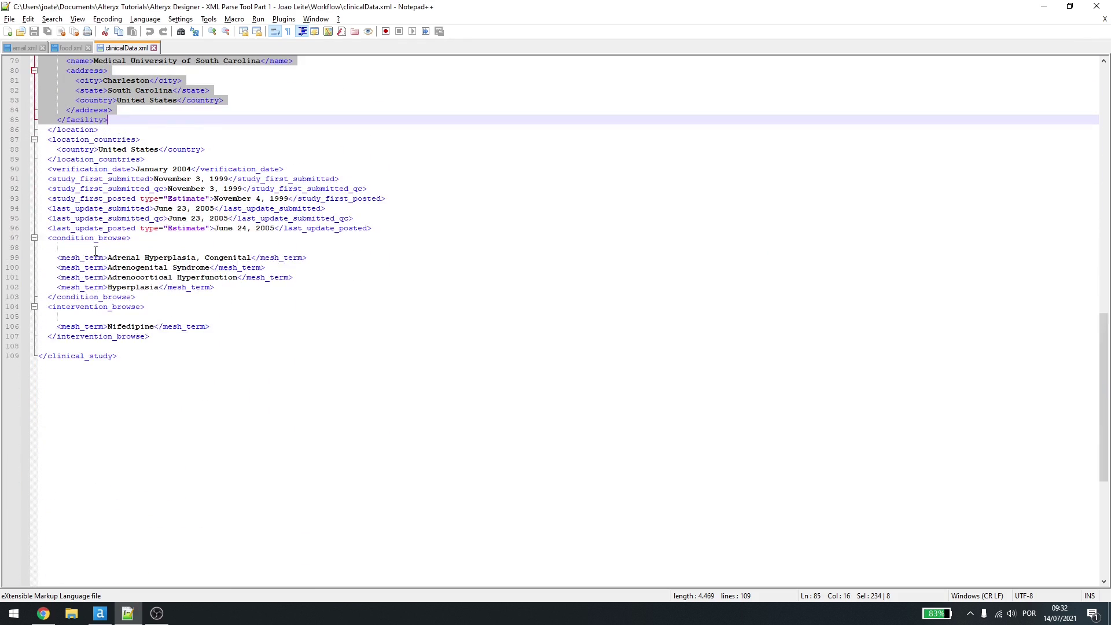
{"action": "left_click_drag", "start_coordinate": [57, 259], "coordinate": [109, 287]}
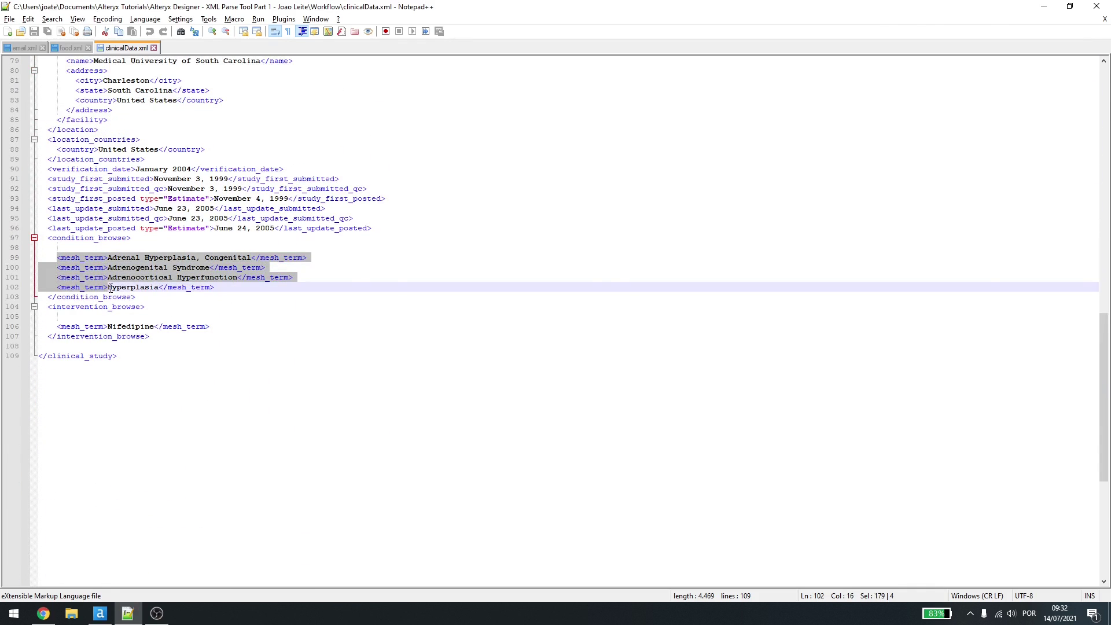
{"action": "key", "text": "alt+Tab"}
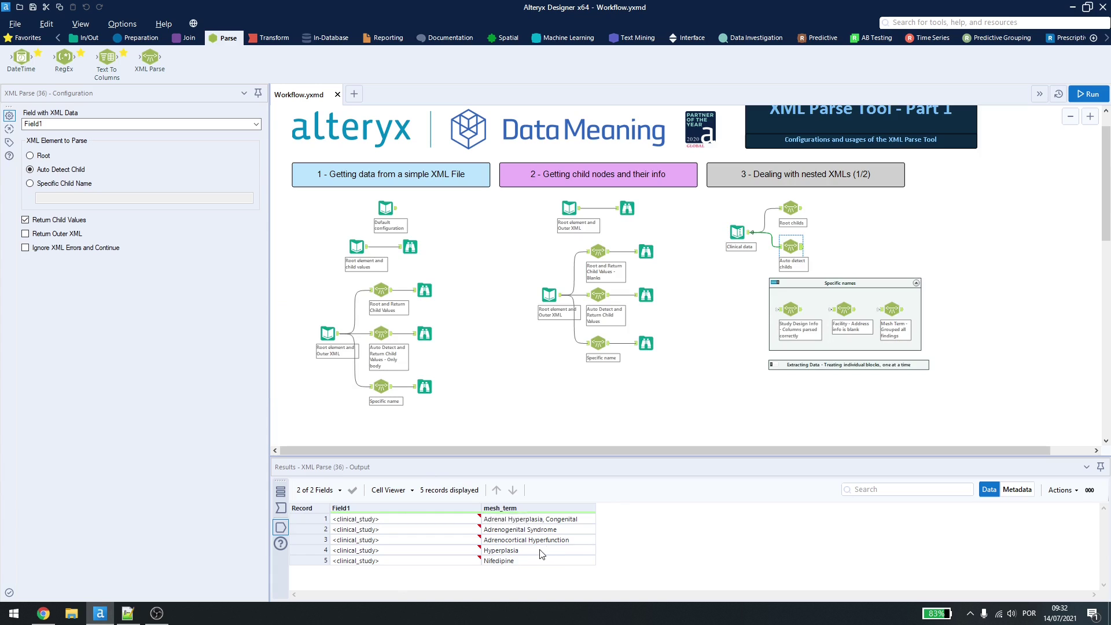
{"action": "key", "text": "alt+Tab"}
{"action": "left_click_drag", "start_coordinate": [66, 259], "coordinate": [86, 268]}
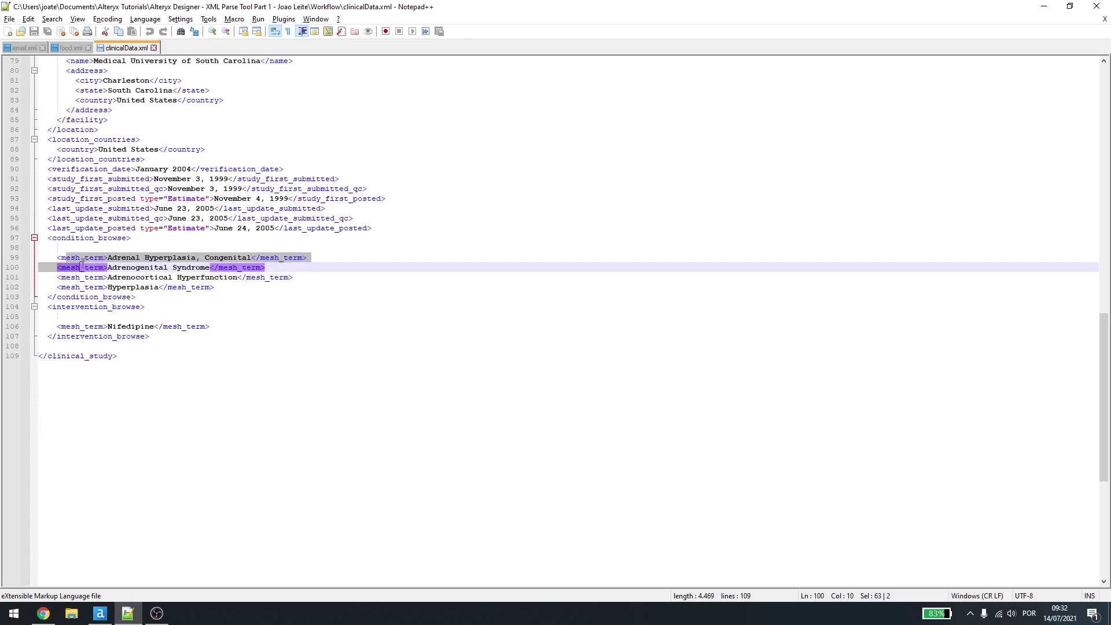
{"action": "left_click", "coordinate": [99, 269]}
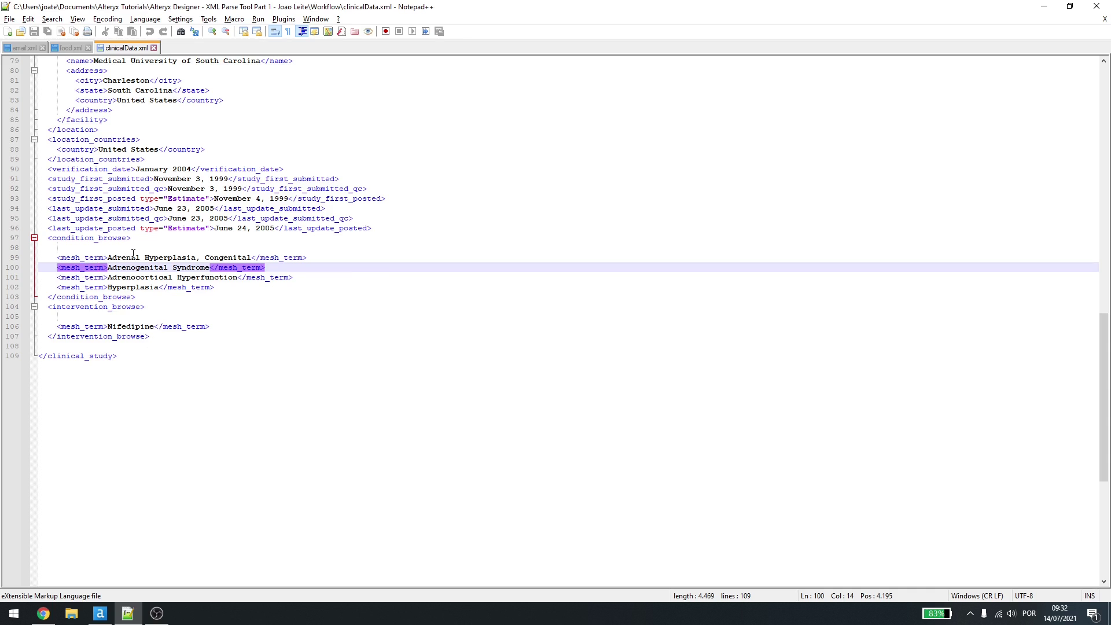
{"action": "key", "text": "alt+Tab"}
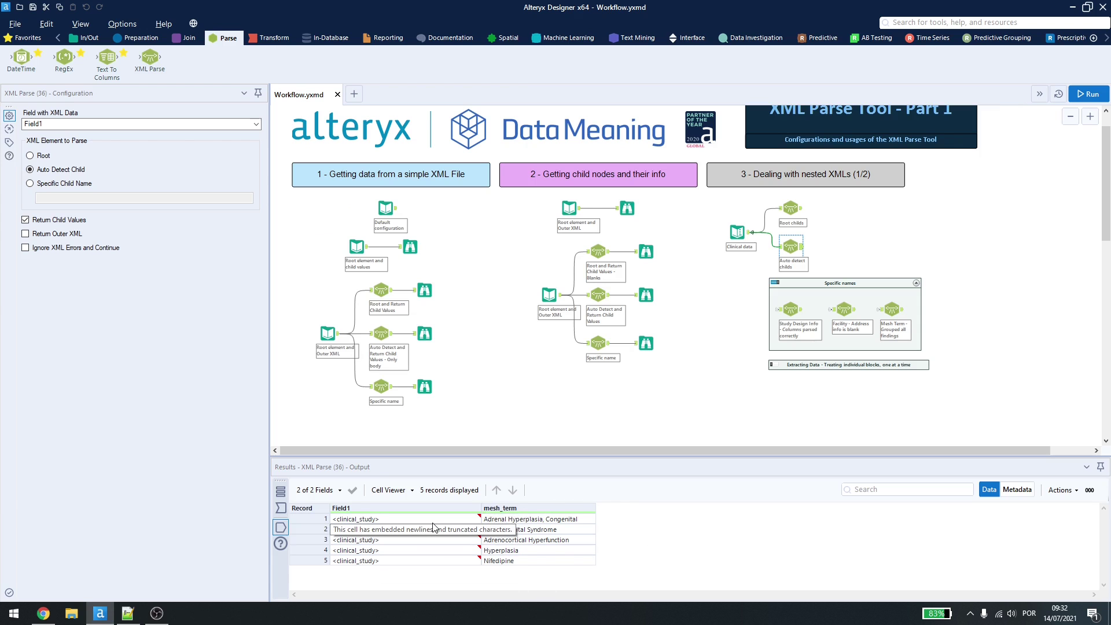
- Show the Study Design Info parse of child study_design_info and locate that tag in the XML
{"action": "left_click", "coordinate": [792, 308]}
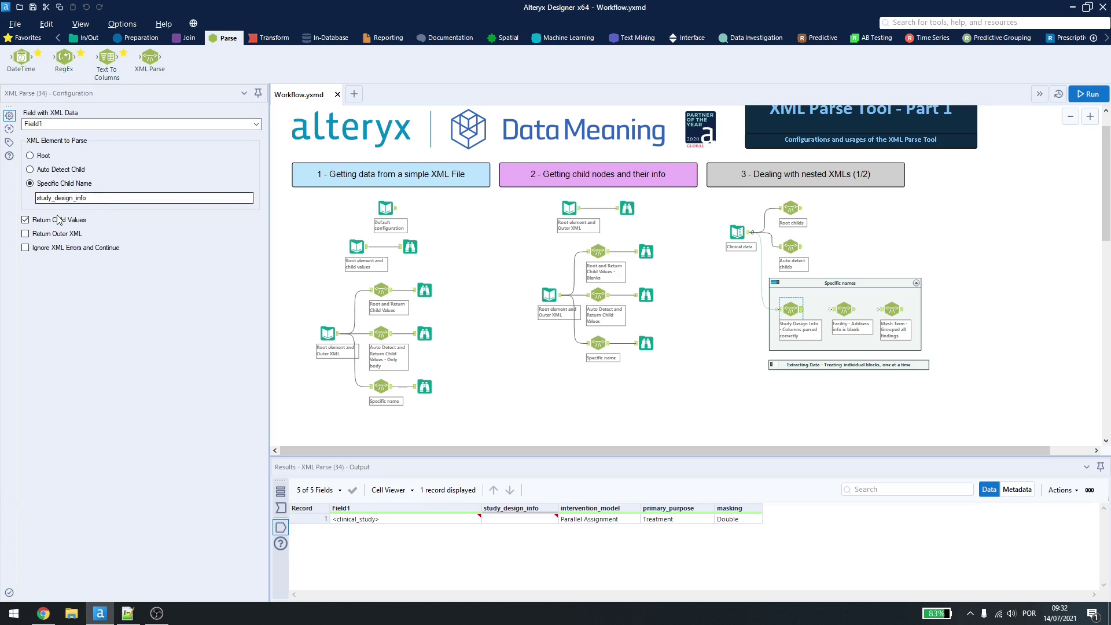
{"action": "left_click_drag", "start_coordinate": [36, 200], "coordinate": [87, 200]}
{"action": "key", "text": "alt+Tab"}
{"action": "scroll", "coordinate": [166, 309], "scroll_direction": "up", "scroll_amount": 16}
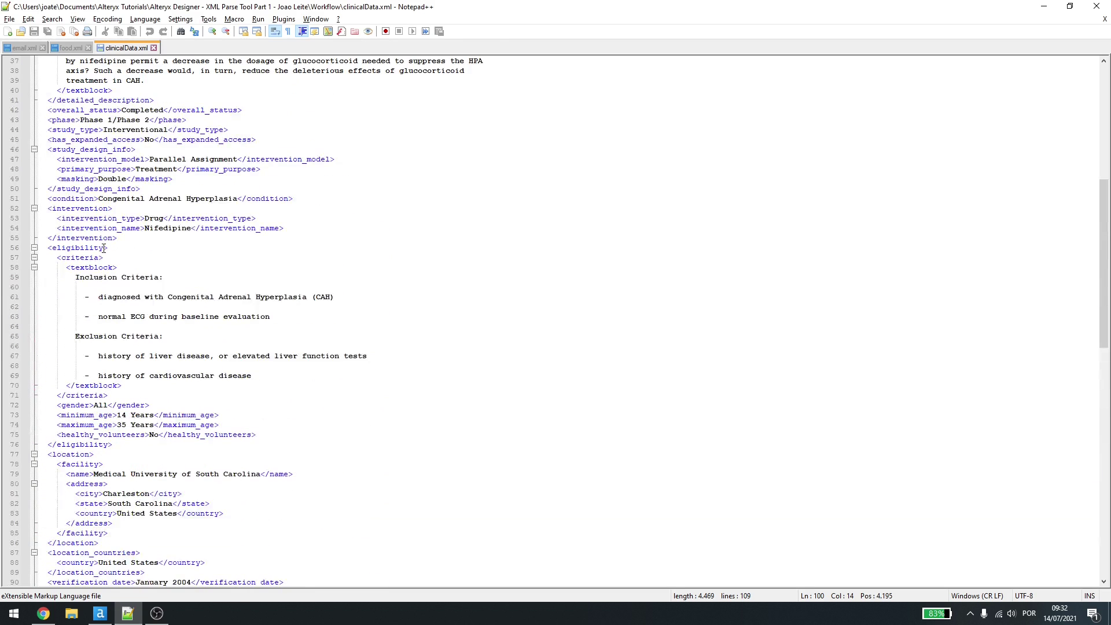
{"action": "double_click", "coordinate": [89, 240]}
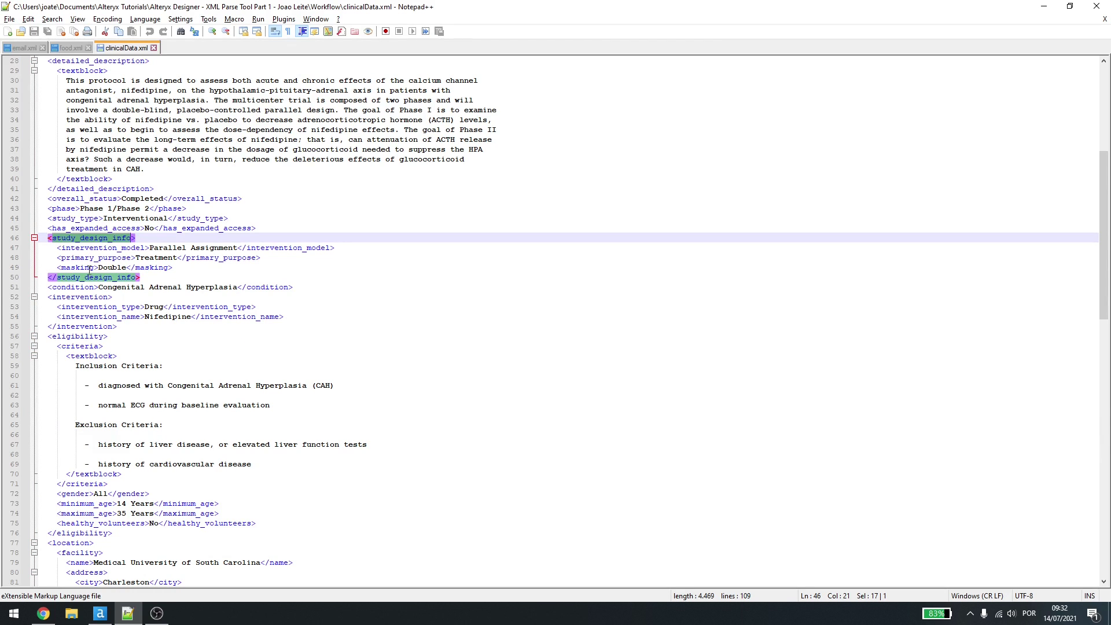
{"action": "key", "text": "alt+Tab"}
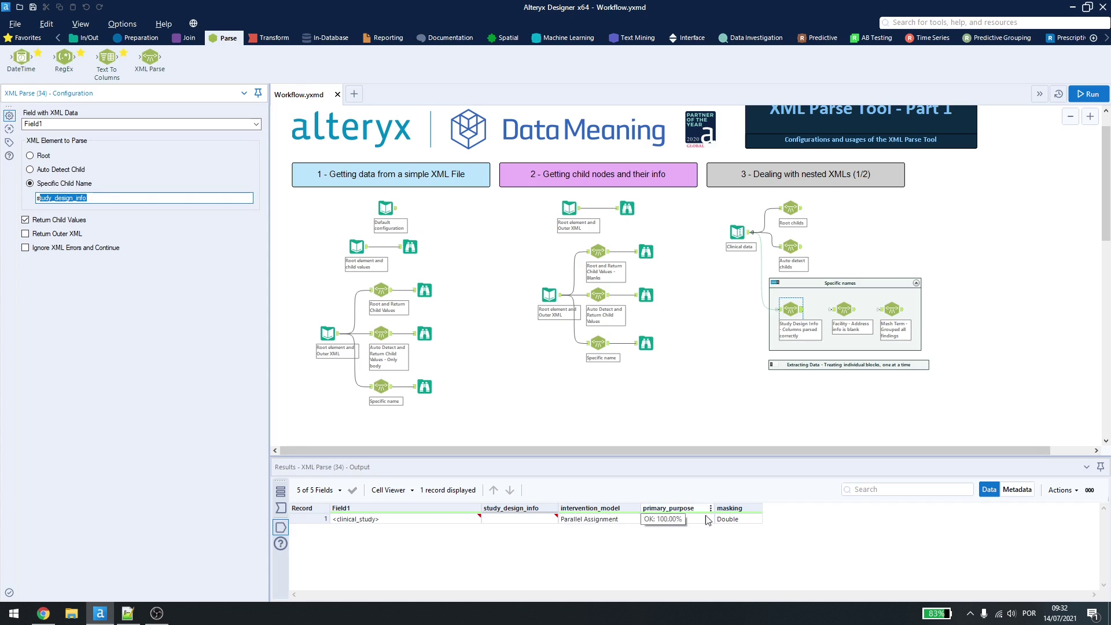
{"action": "left_click", "coordinate": [844, 309]}
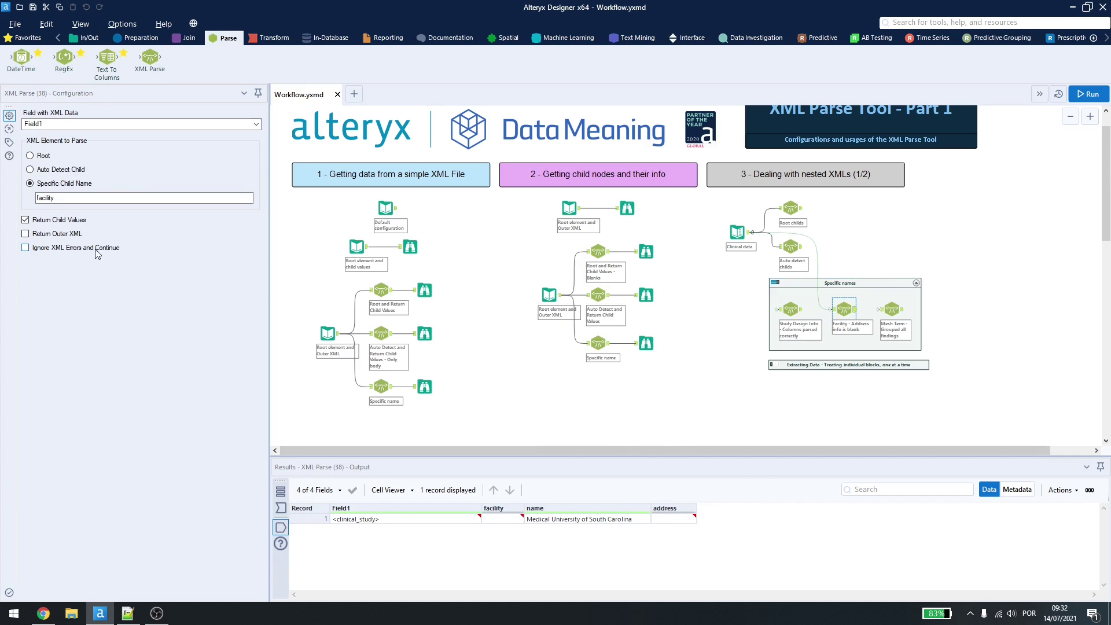
- Compare the facility child name with the location and facility block in the XML
{"action": "left_click", "coordinate": [53, 198]}
{"action": "key", "text": "alt+Tab"}
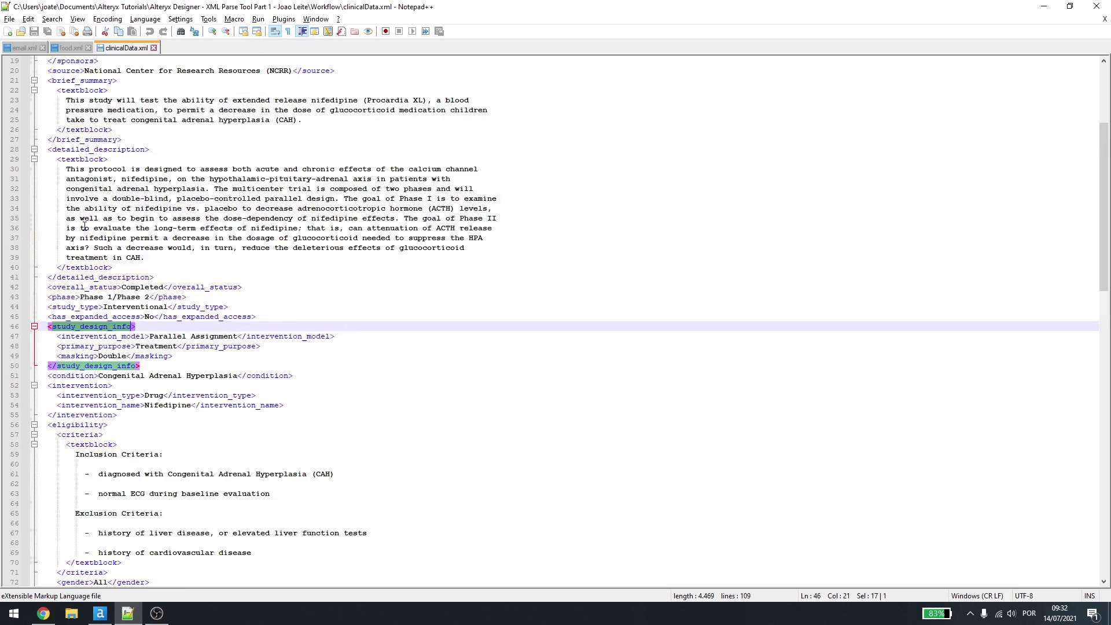
{"action": "scroll", "coordinate": [87, 259], "scroll_direction": "down", "scroll_amount": 10}
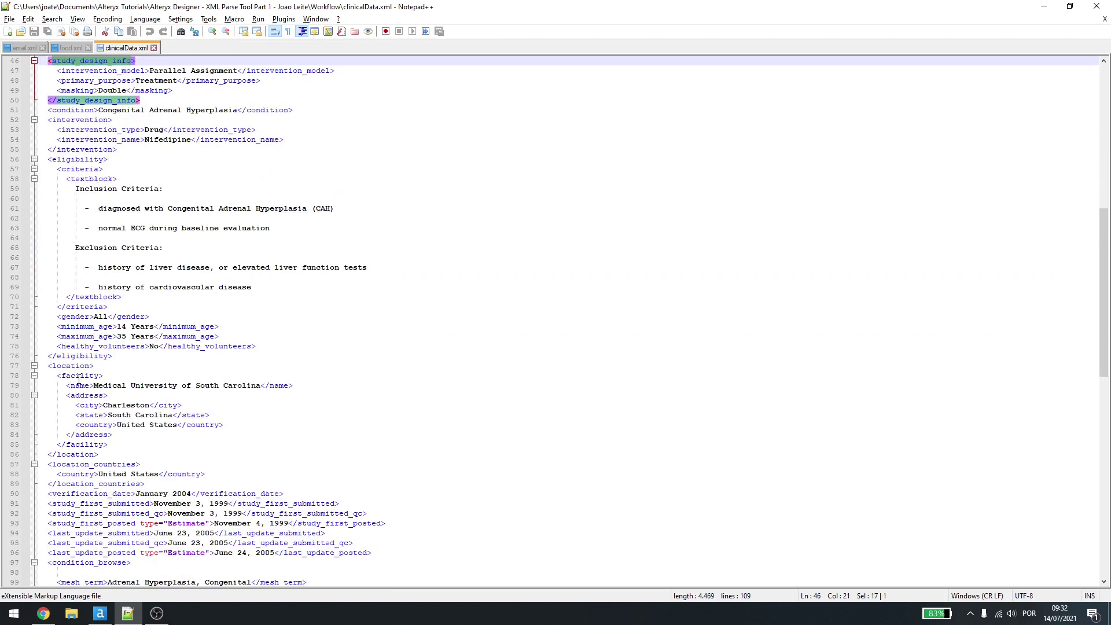
{"action": "double_click", "coordinate": [69, 338]}
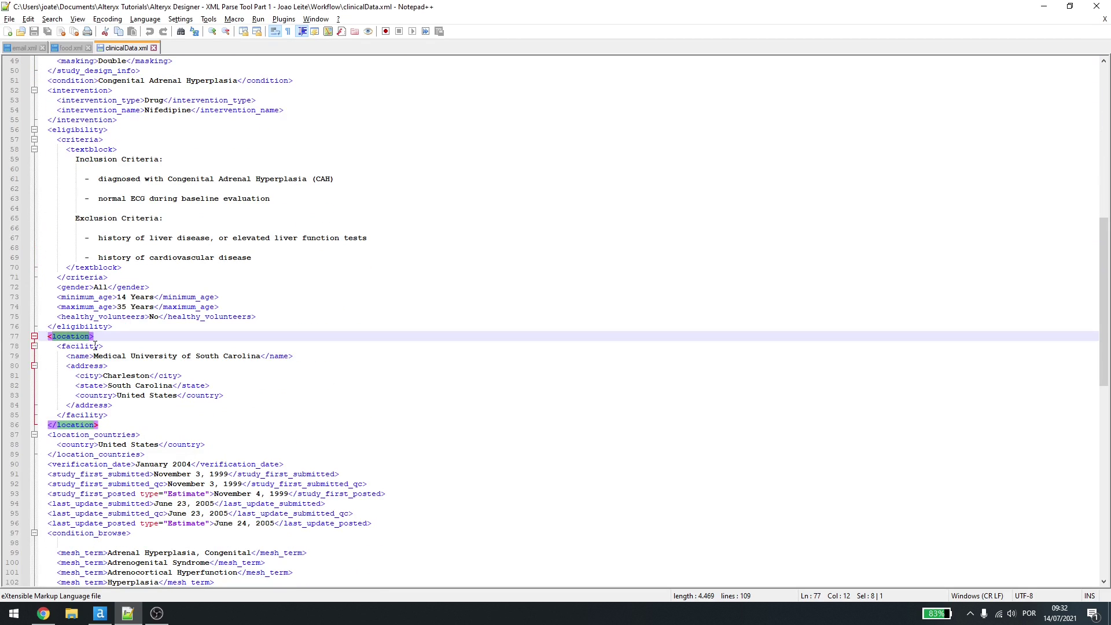
{"action": "left_click_drag", "start_coordinate": [63, 345], "coordinate": [119, 353]}
{"action": "left_click", "coordinate": [120, 343]}
- Type TEST after the facility opening tag and highlight the matching facility tags
{"action": "type", "text": "TEST"}
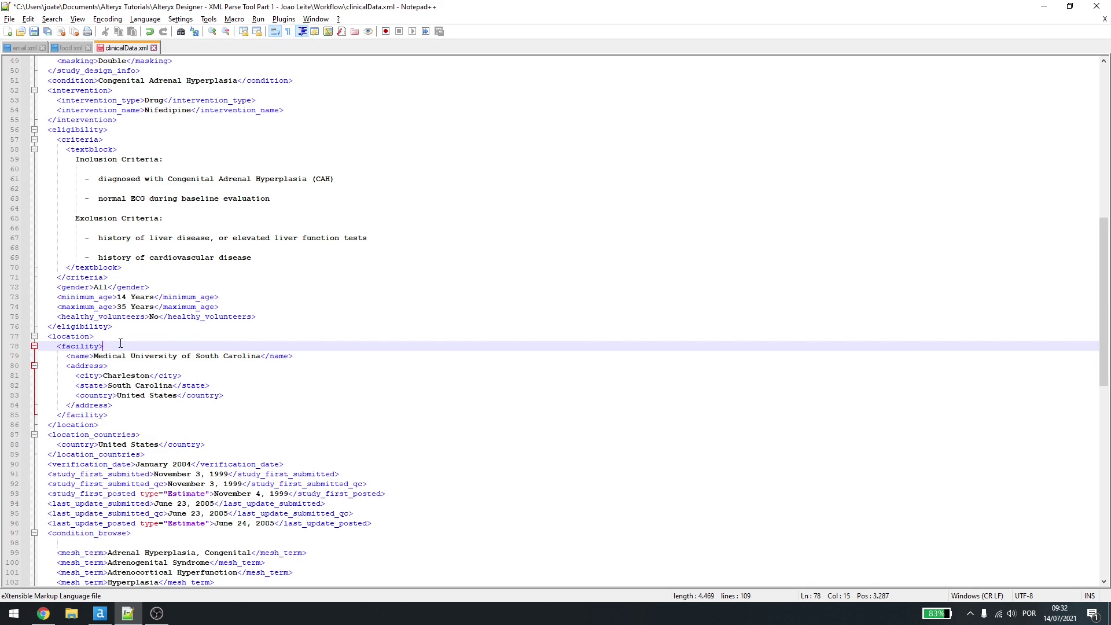
{"action": "left_click_drag", "start_coordinate": [99, 346], "coordinate": [176, 353]}
{"action": "key", "text": "alt+Tab"}
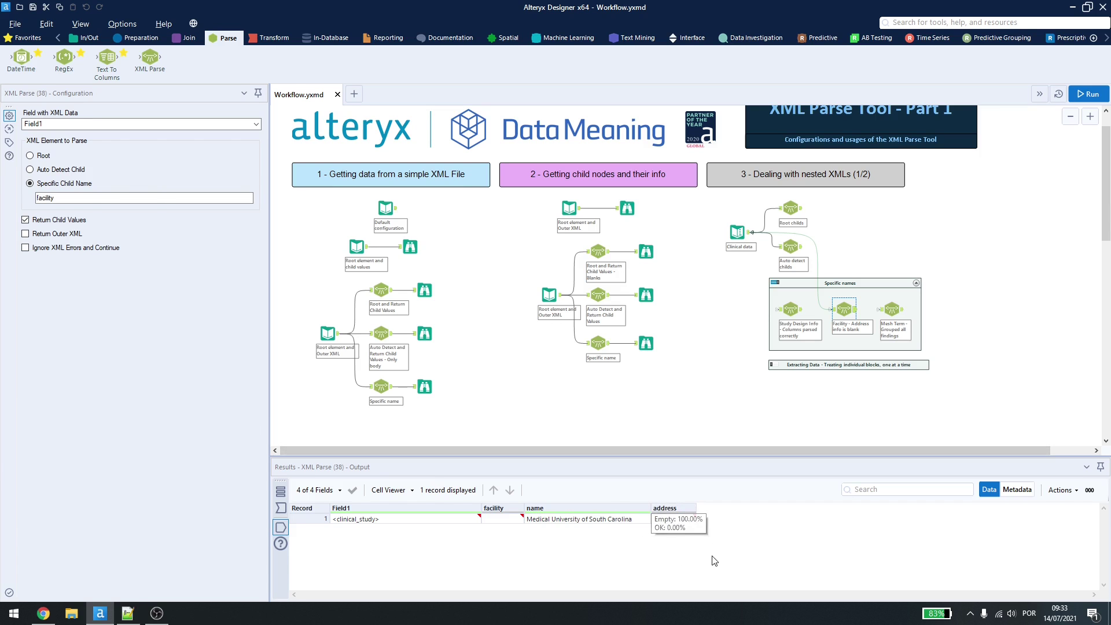
{"action": "key", "text": "alt+Tab"}
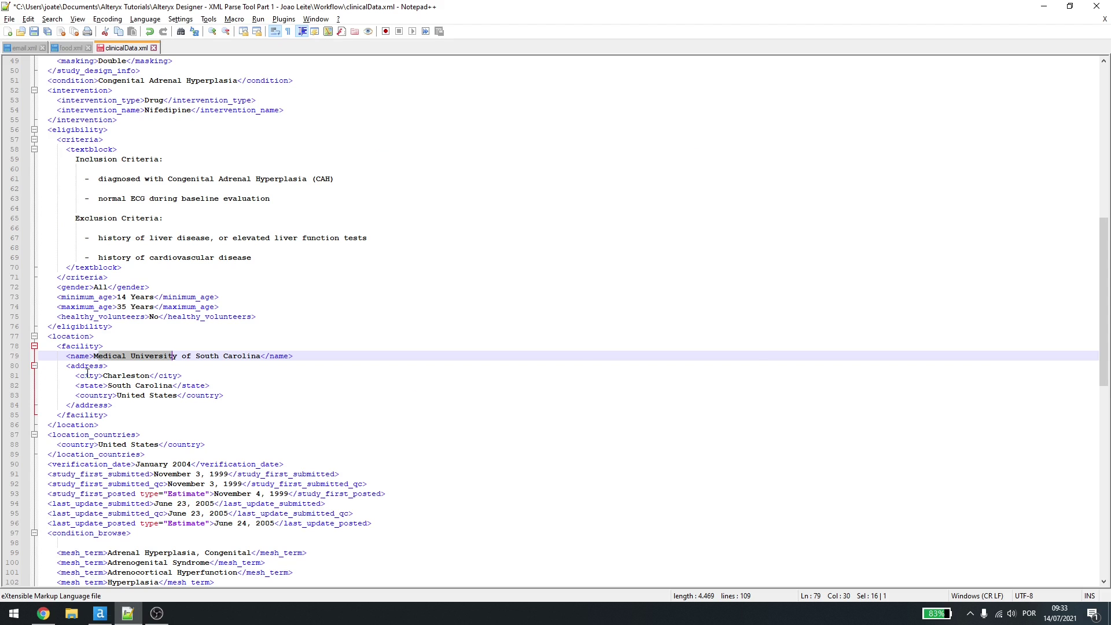
{"action": "key", "text": "alt+Tab"}
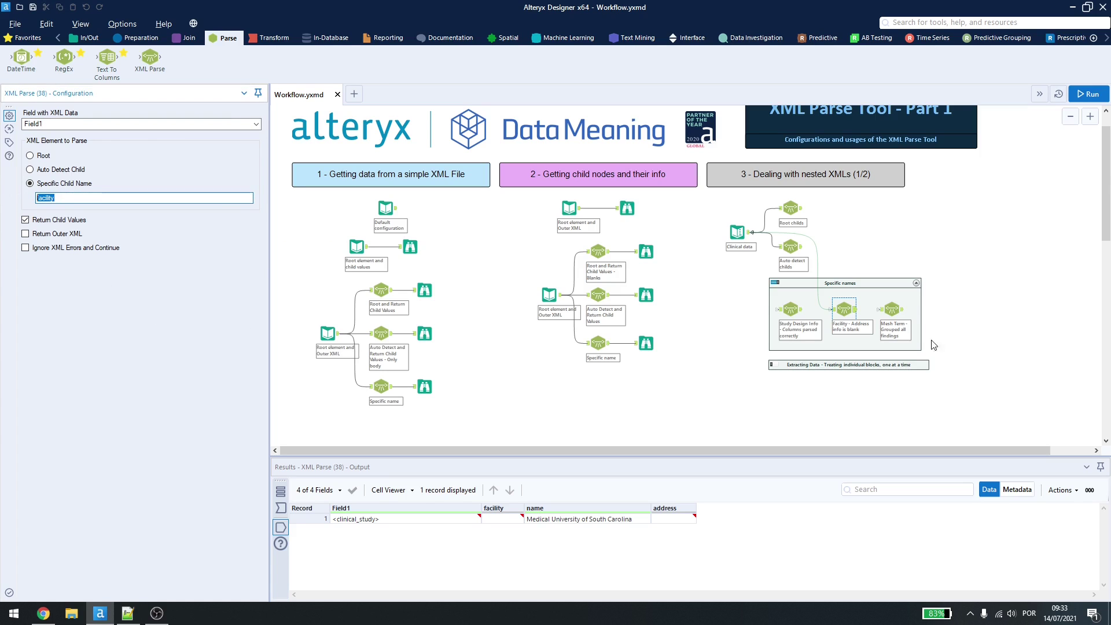
{"action": "left_click", "coordinate": [892, 309]}
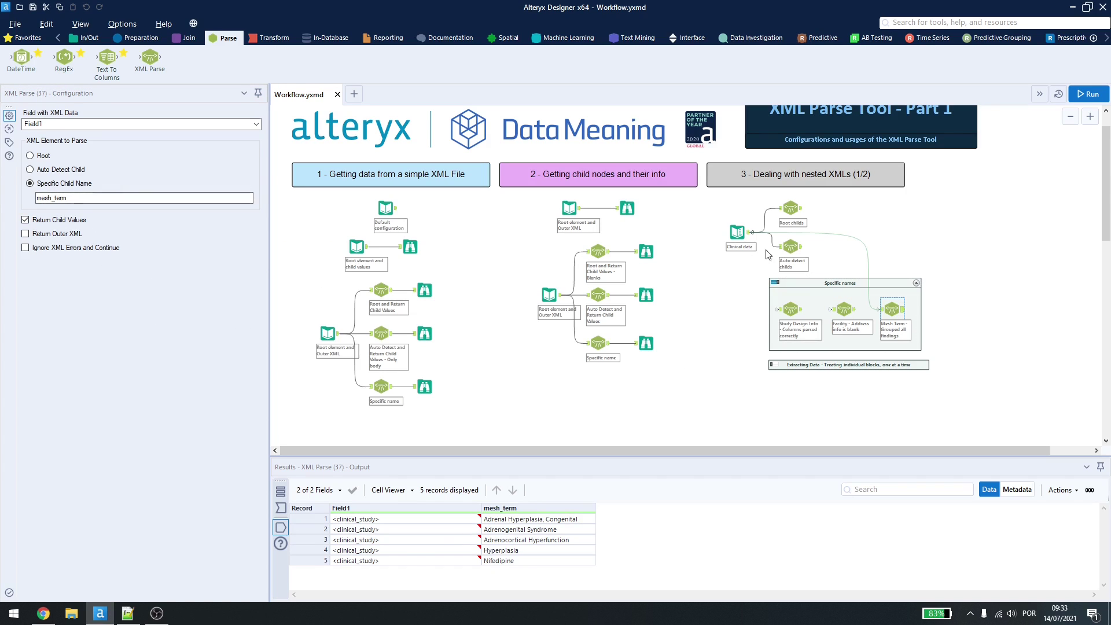
- In the XML, select the condition_browse mesh_term entries through Nifedipine
{"action": "key", "text": "alt+Tab"}
{"action": "scroll", "coordinate": [225, 313], "scroll_direction": "down", "scroll_amount": 9}
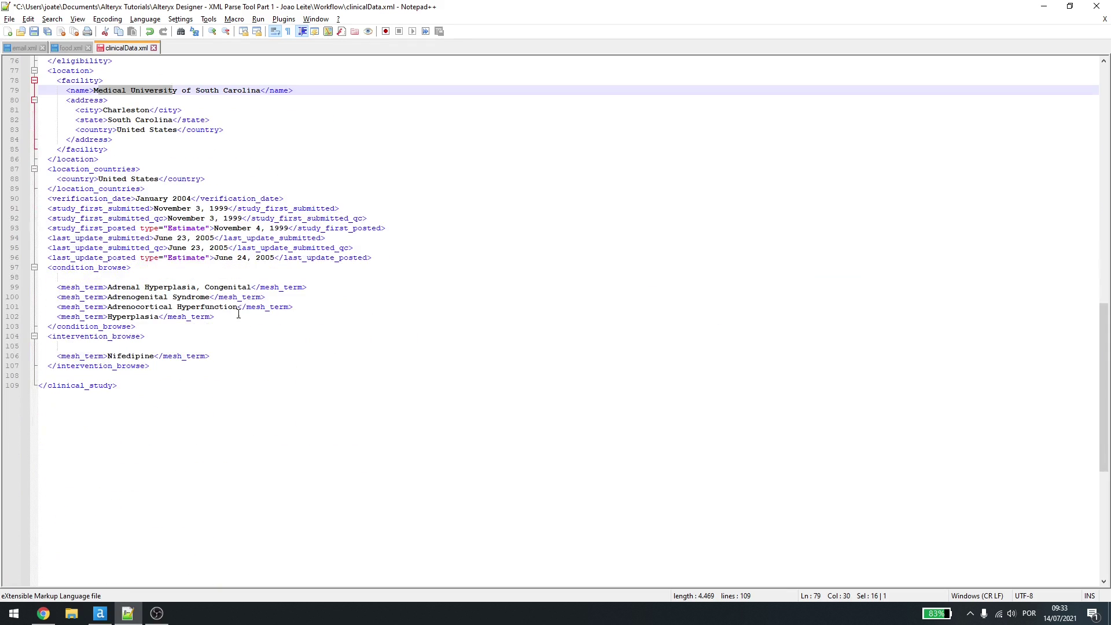
{"action": "left_click_drag", "start_coordinate": [54, 267], "coordinate": [133, 268]}
{"action": "left_click_drag", "start_coordinate": [63, 287], "coordinate": [144, 336]}
{"action": "left_click_drag", "start_coordinate": [61, 356], "coordinate": [110, 356]}
- Step through the five mesh_term records in the Mesh Term parse results
{"action": "key", "text": "alt+Tab"}
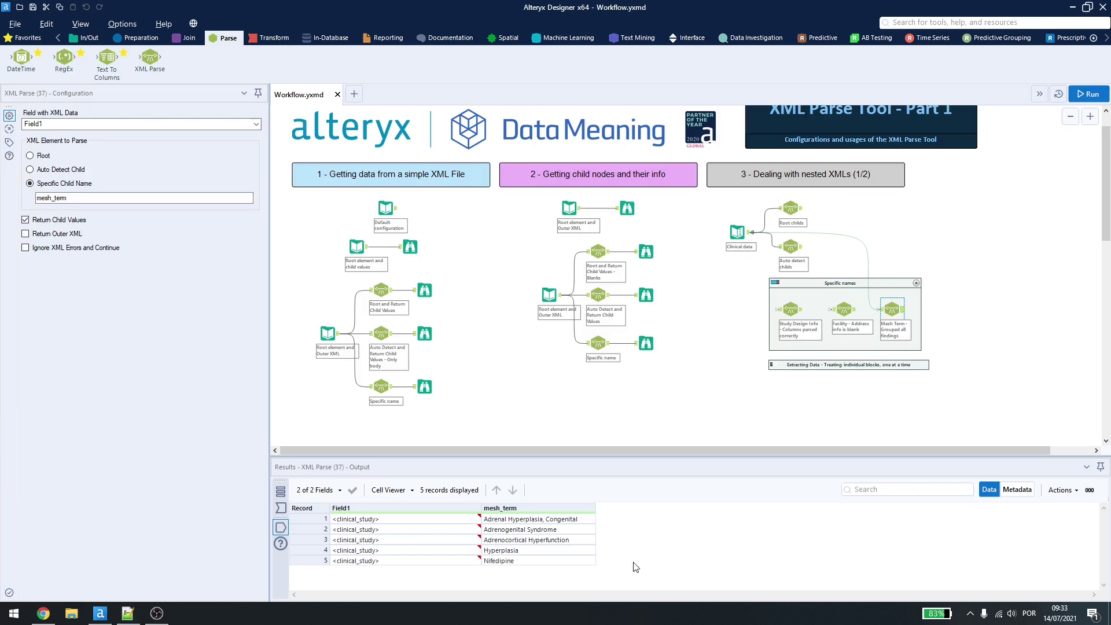
{"action": "left_click", "coordinate": [495, 520]}
{"action": "left_click", "coordinate": [496, 530]}
{"action": "left_click", "coordinate": [497, 540]}
{"action": "left_click", "coordinate": [498, 550]}
{"action": "left_click", "coordinate": [500, 561]}
- Re-select the four condition mesh_term lines and Nifedipine, then highlight every textblock tag
{"action": "key", "text": "alt+Tab"}
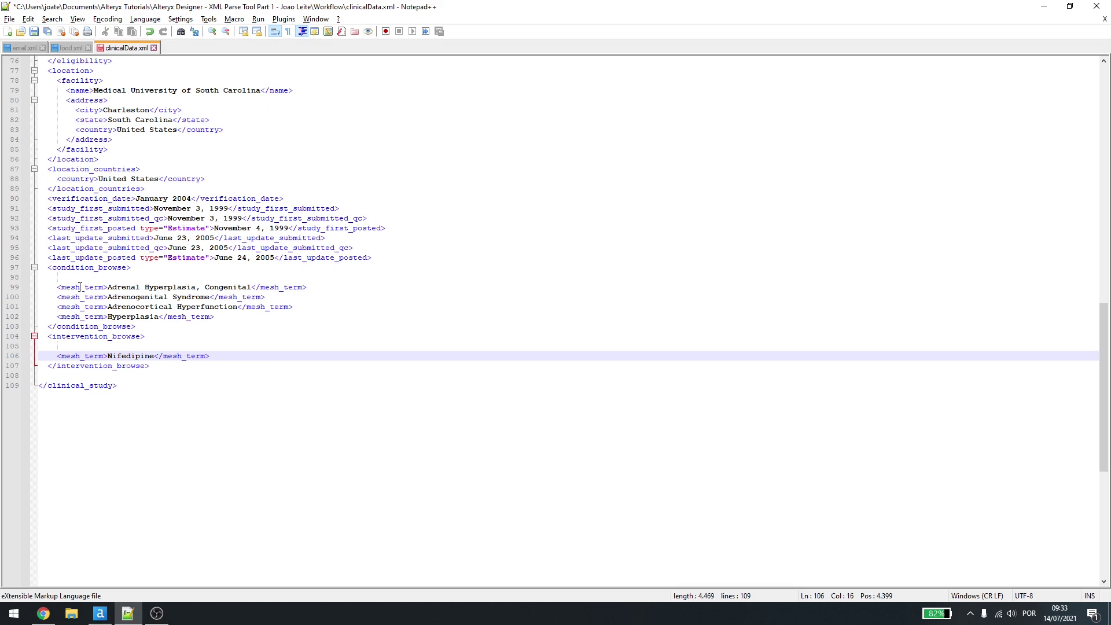
{"action": "left_click_drag", "start_coordinate": [79, 287], "coordinate": [214, 318]}
{"action": "left_click_drag", "start_coordinate": [80, 357], "coordinate": [173, 358]}
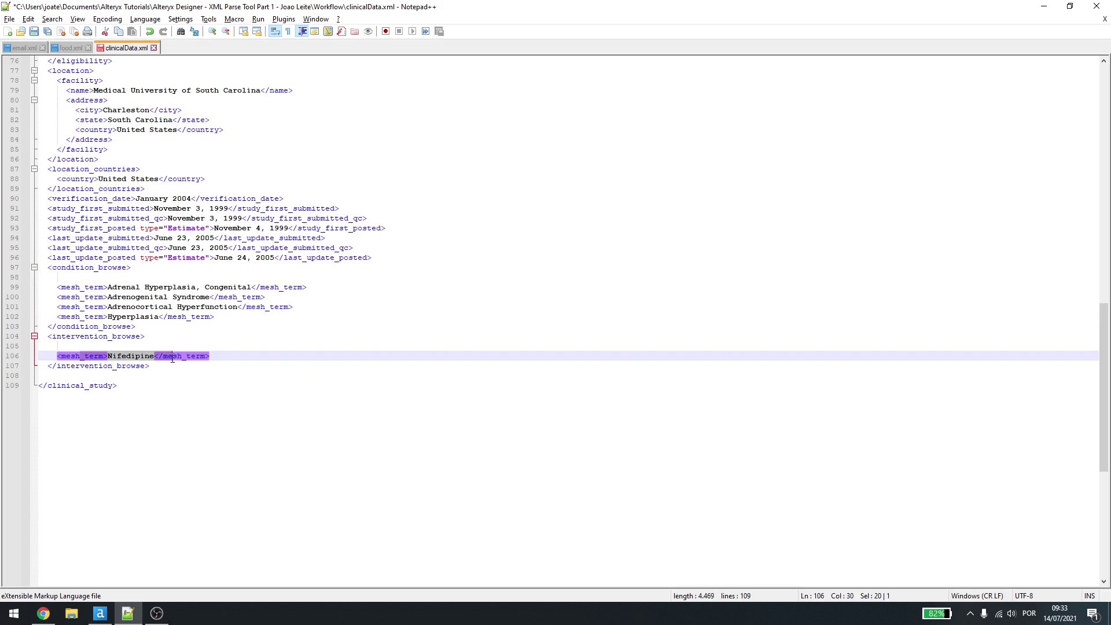
{"action": "scroll", "coordinate": [127, 282], "scroll_direction": "up", "scroll_amount": 15}
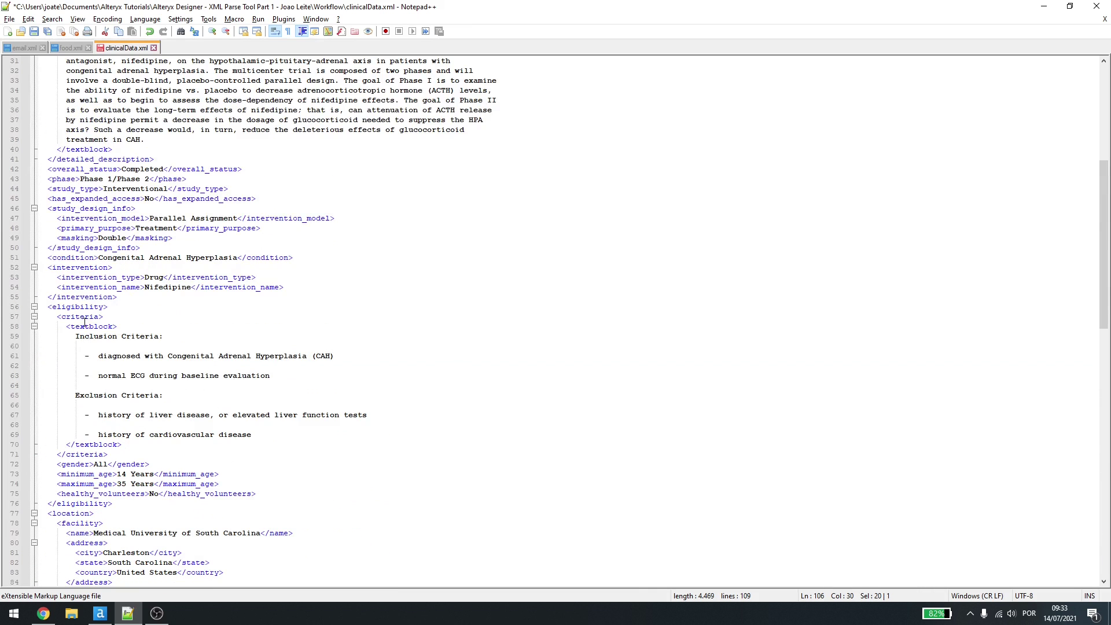
{"action": "left_click_drag", "start_coordinate": [72, 328], "coordinate": [119, 328]}
{"action": "double_click", "coordinate": [97, 327]}
{"action": "scroll", "coordinate": [94, 295], "scroll_direction": "up", "scroll_amount": 7}
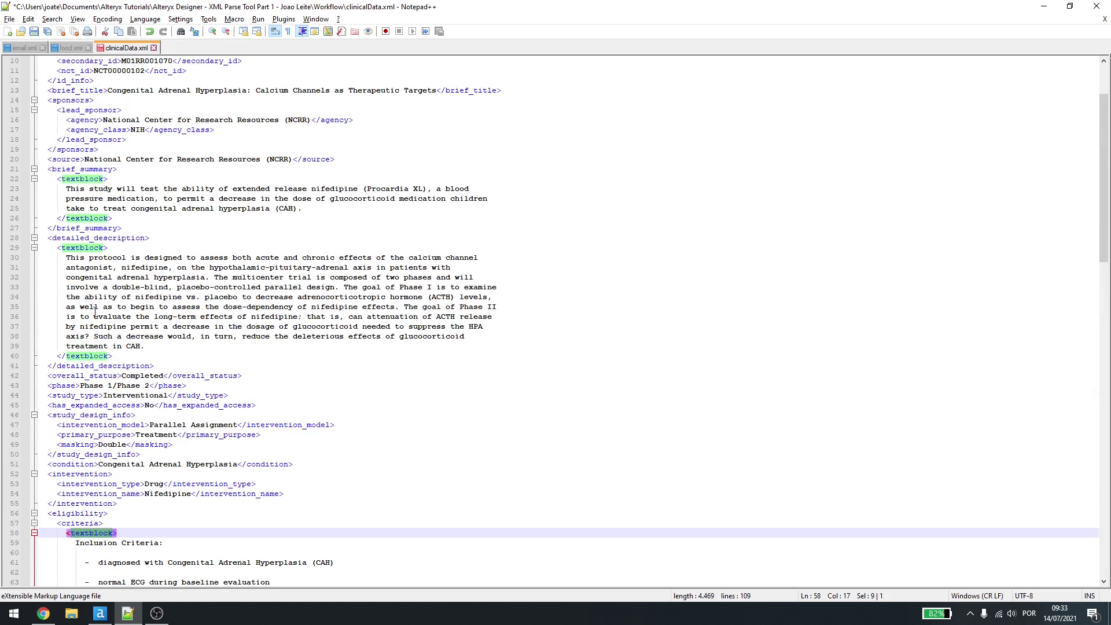
{"action": "scroll", "coordinate": [88, 248], "scroll_direction": "up", "scroll_amount": 2}
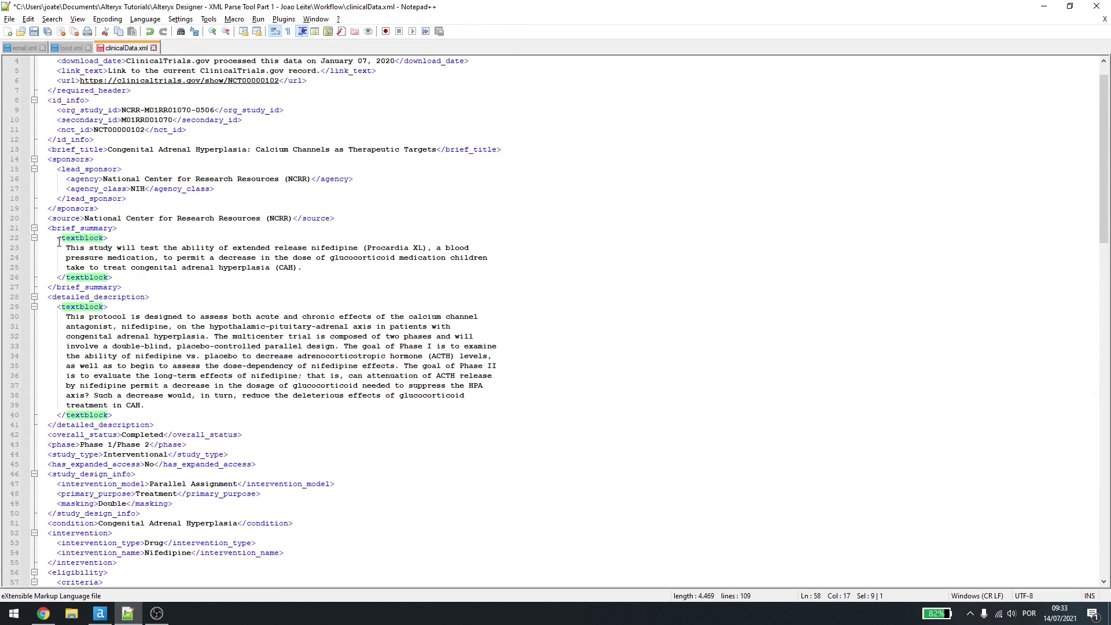
- Check where the brief_summary textblock tags pair up, then return to the Alteryx workflow
{"action": "key", "text": "alt+Tab"}
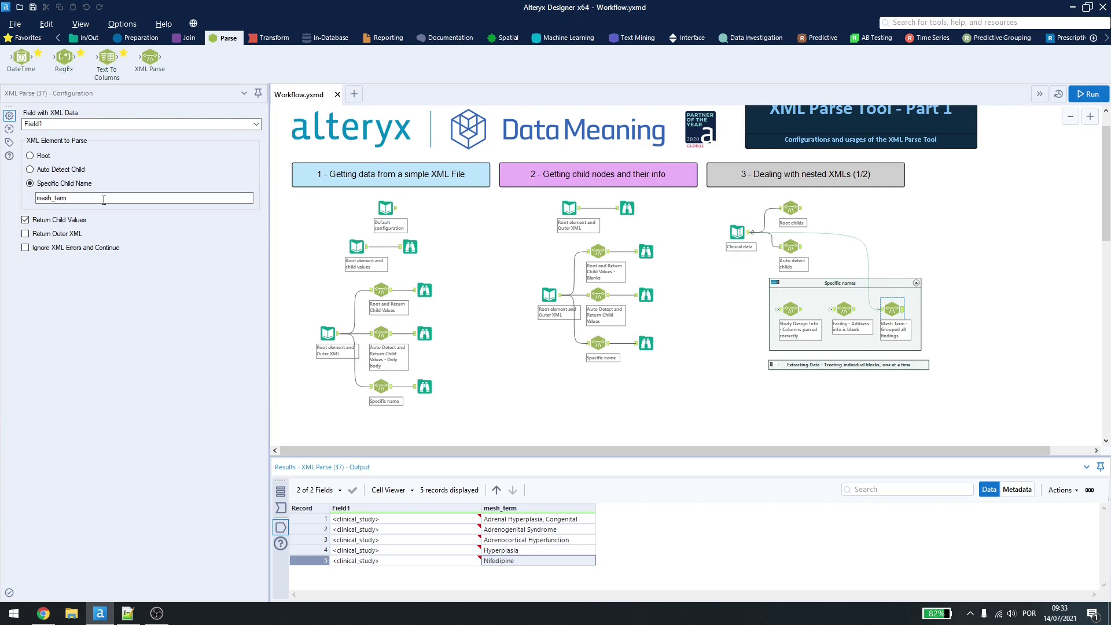
{"action": "key", "text": "alt+Tab"}
{"action": "scroll", "coordinate": [133, 322], "scroll_direction": "down", "scroll_amount": 4}
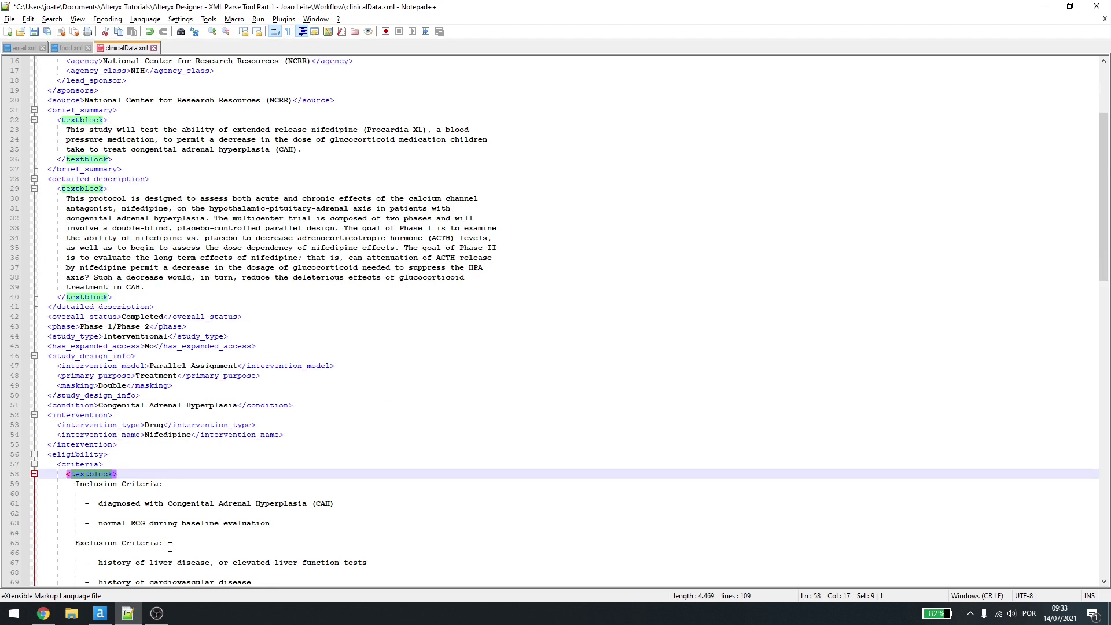
{"action": "scroll", "coordinate": [81, 250], "scroll_direction": "up", "scroll_amount": 5}
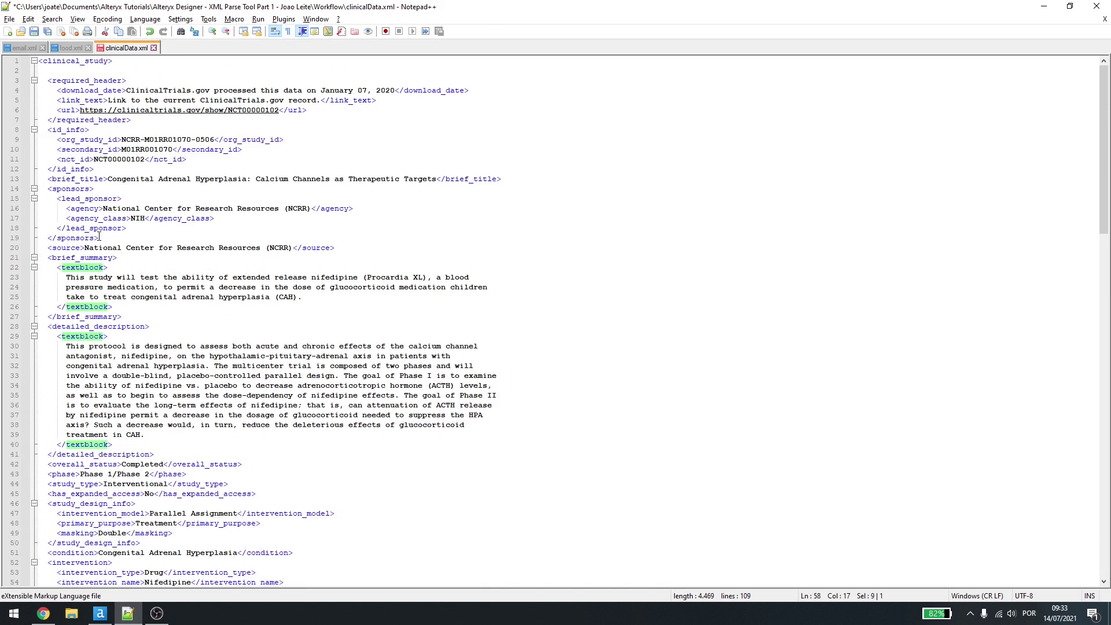
{"action": "left_click", "coordinate": [74, 268]}
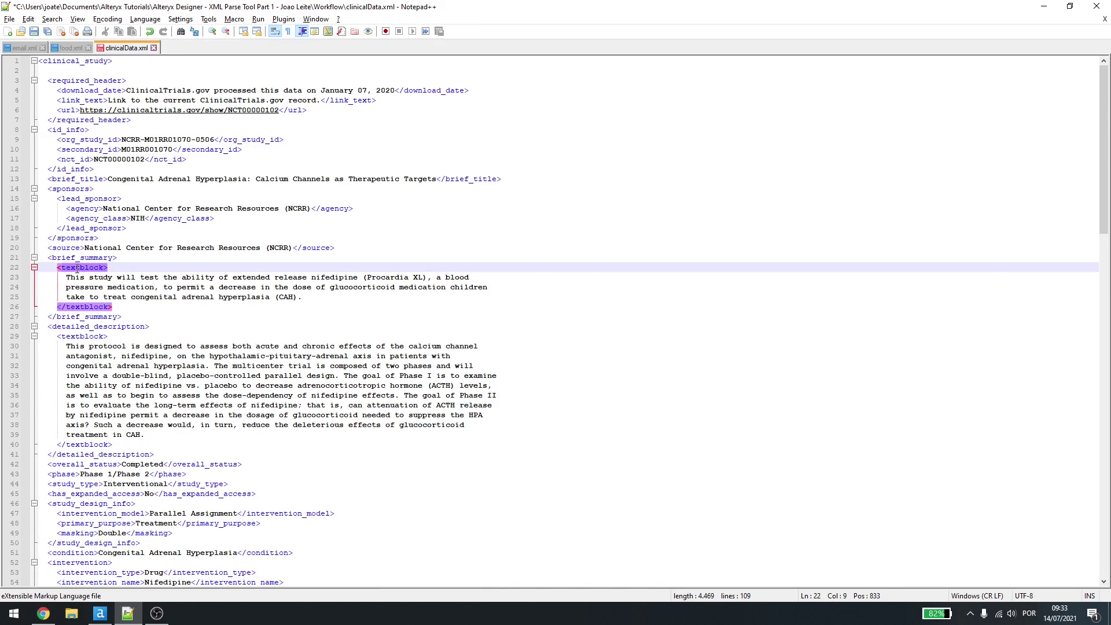
{"action": "key", "text": "alt+Tab"}
{"action": "key", "text": "alt+Tab"}
{"action": "double_click", "coordinate": [94, 268]}
{"action": "scroll", "coordinate": [99, 301], "scroll_direction": "down", "scroll_amount": 7}
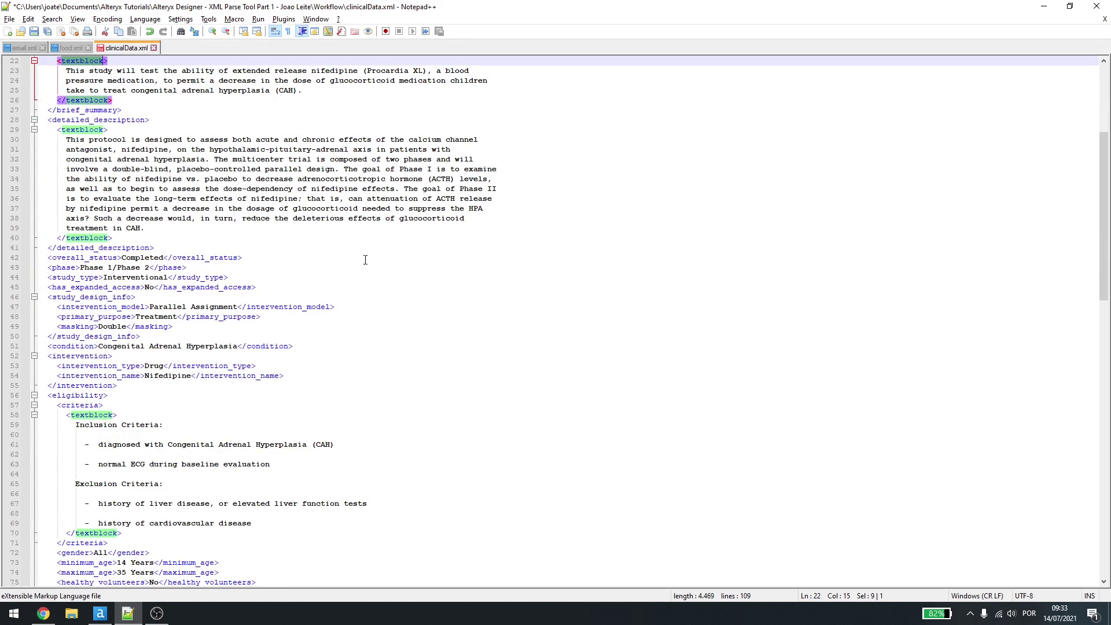
{"action": "key", "text": "alt+Tab"}
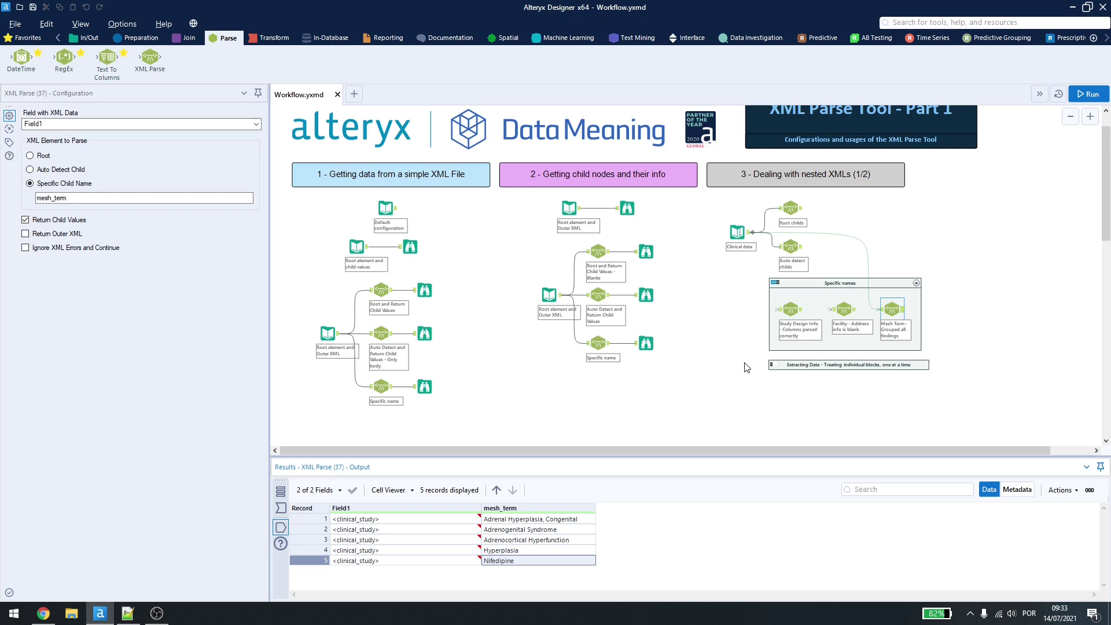
- In clinicalData.xml, point out the header details on lines 4-5 and id_info on lines 9-11
{"action": "scroll", "coordinate": [741, 367], "scroll_direction": "down", "scroll_amount": 1}
{"action": "scroll", "coordinate": [741, 367], "scroll_direction": "down", "scroll_amount": 1}
{"action": "key", "text": "alt+Tab"}
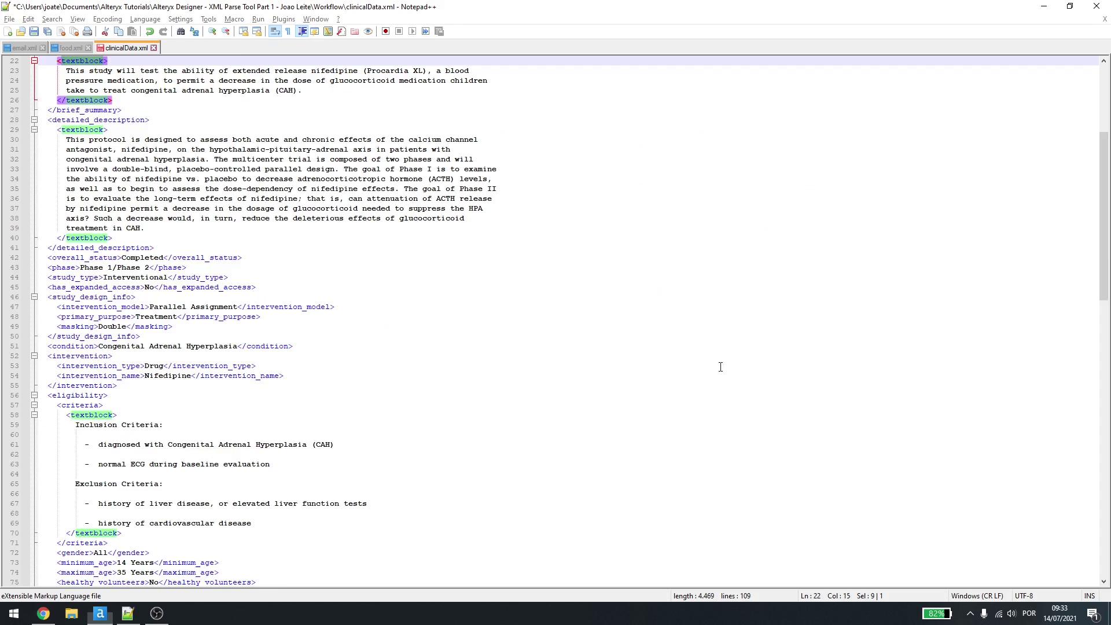
{"action": "scroll", "coordinate": [282, 279], "scroll_direction": "up", "scroll_amount": 7}
{"action": "left_click_drag", "start_coordinate": [220, 100], "coordinate": [223, 91]}
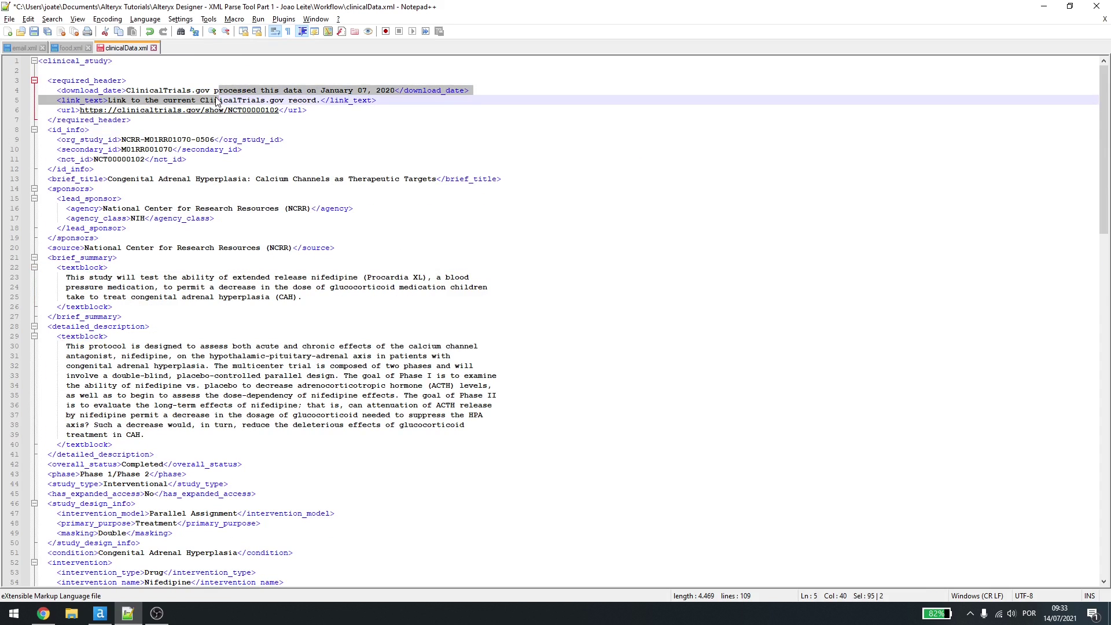
{"action": "left_click", "coordinate": [214, 102]}
{"action": "left_click_drag", "start_coordinate": [203, 136], "coordinate": [142, 164]}
{"action": "left_click", "coordinate": [141, 165]}
- Highlight every ClinicalTrials occurrence and select the Estimate type attribute on line 96
{"action": "left_click", "coordinate": [215, 88]}
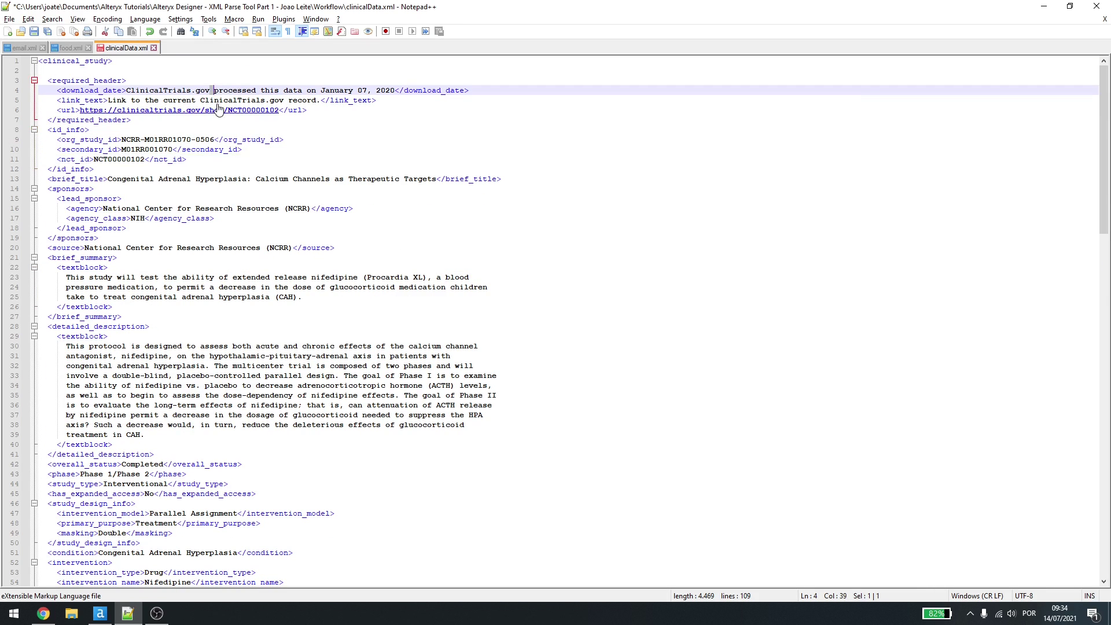
{"action": "double_click", "coordinate": [213, 101]}
{"action": "left_click", "coordinate": [254, 172]}
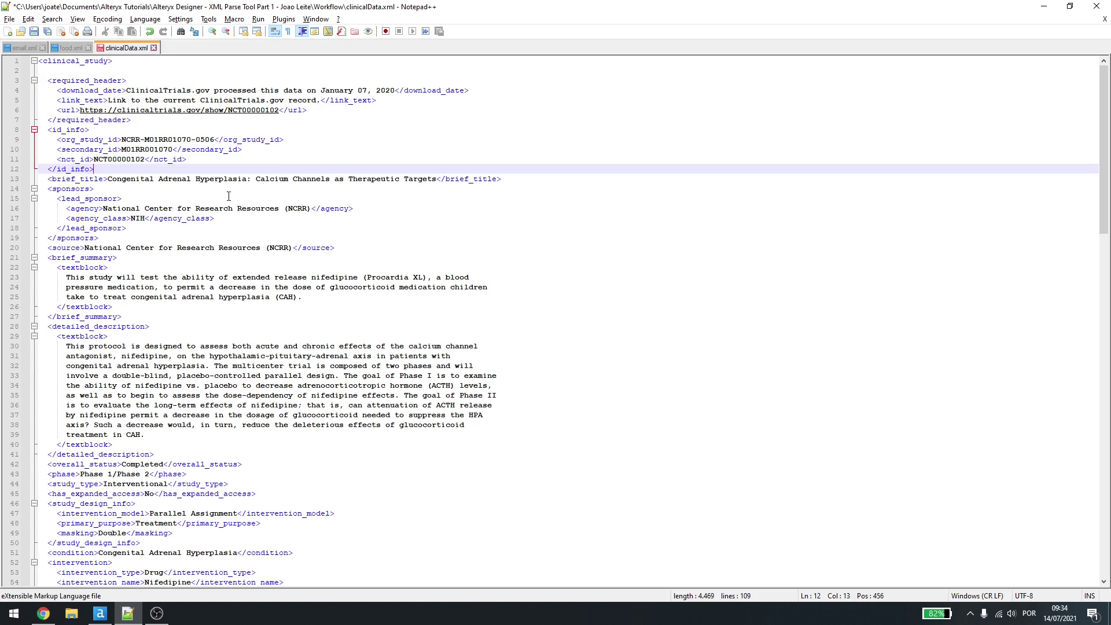
{"action": "scroll", "coordinate": [308, 128], "scroll_direction": "down", "scroll_amount": 20}
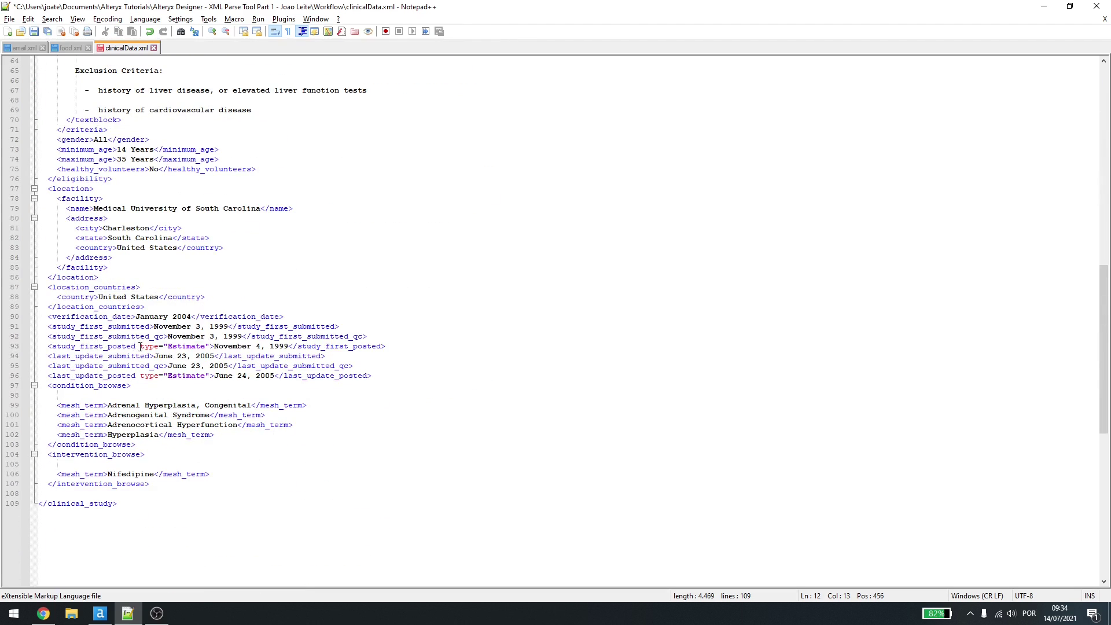
{"action": "left_click_drag", "start_coordinate": [140, 376], "coordinate": [213, 375]}
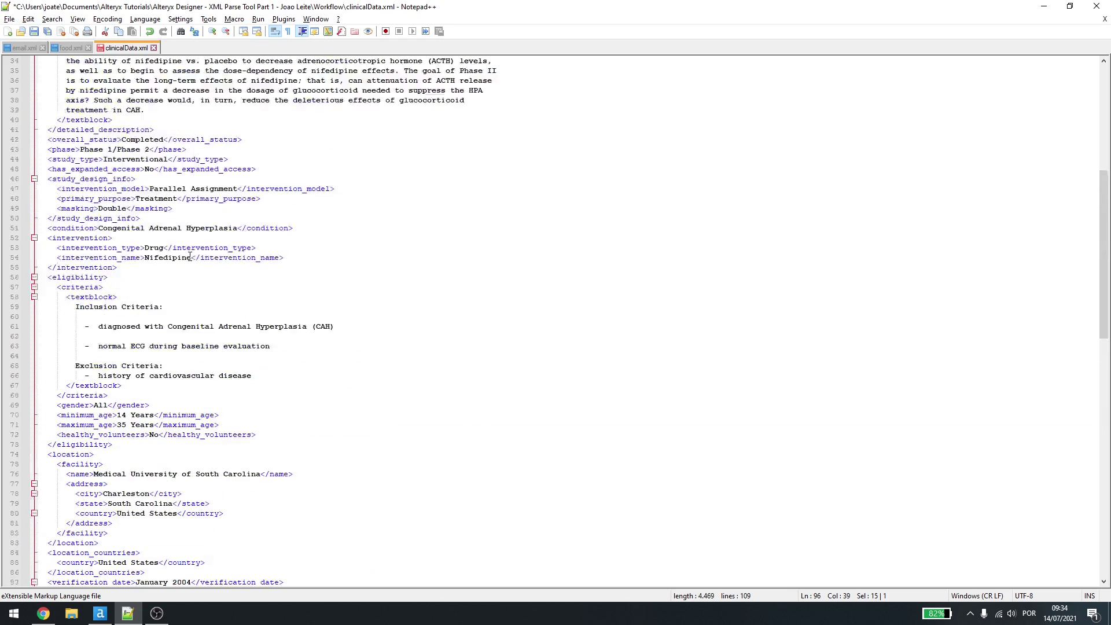
- Back in Alteryx, scroll the canvas to the collapsed Extracting Data container and select it
{"action": "scroll", "coordinate": [190, 257], "scroll_direction": "up", "scroll_amount": 7}
{"action": "key", "text": "alt+Tab"}
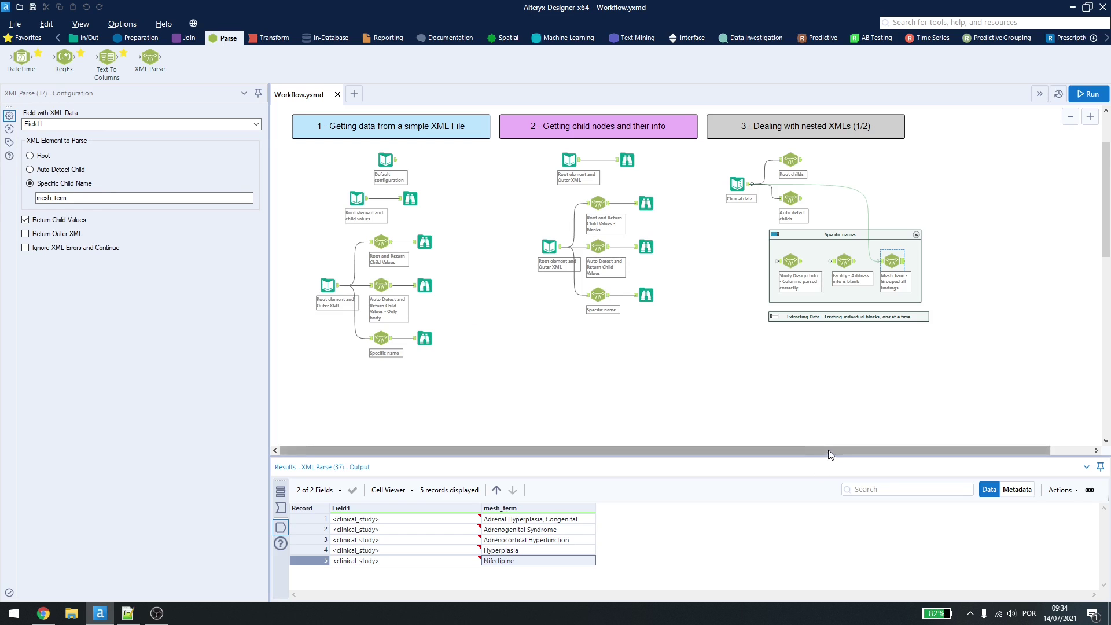
{"action": "scroll", "coordinate": [903, 436], "scroll_direction": "up", "scroll_amount": 3}
{"action": "scroll", "coordinate": [752, 359], "scroll_direction": "down", "scroll_amount": 1}
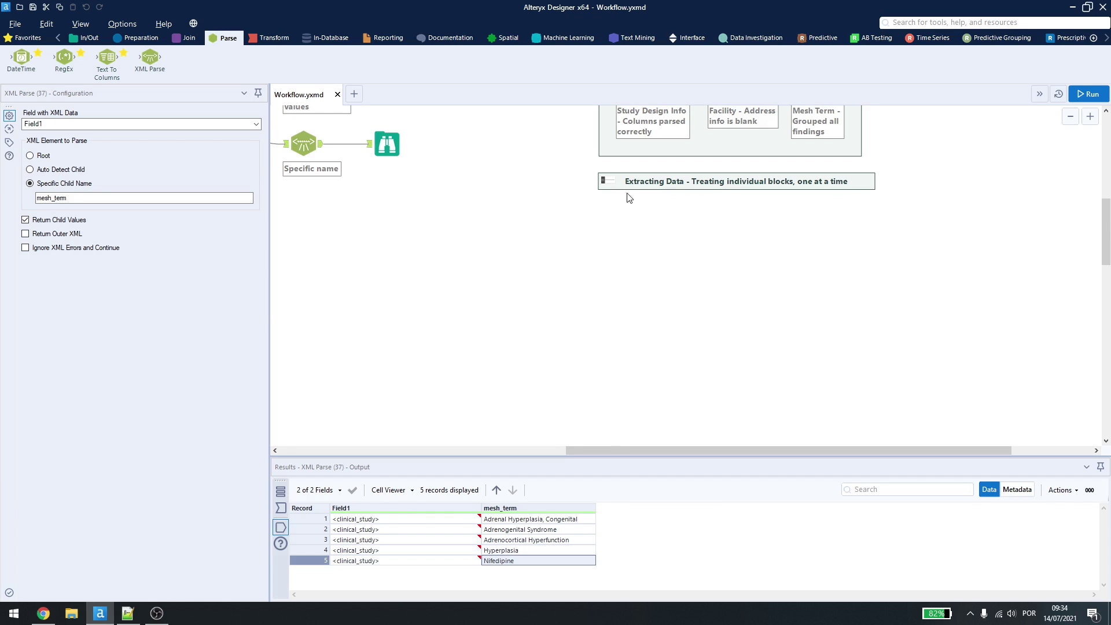
{"action": "left_click", "coordinate": [611, 184]}
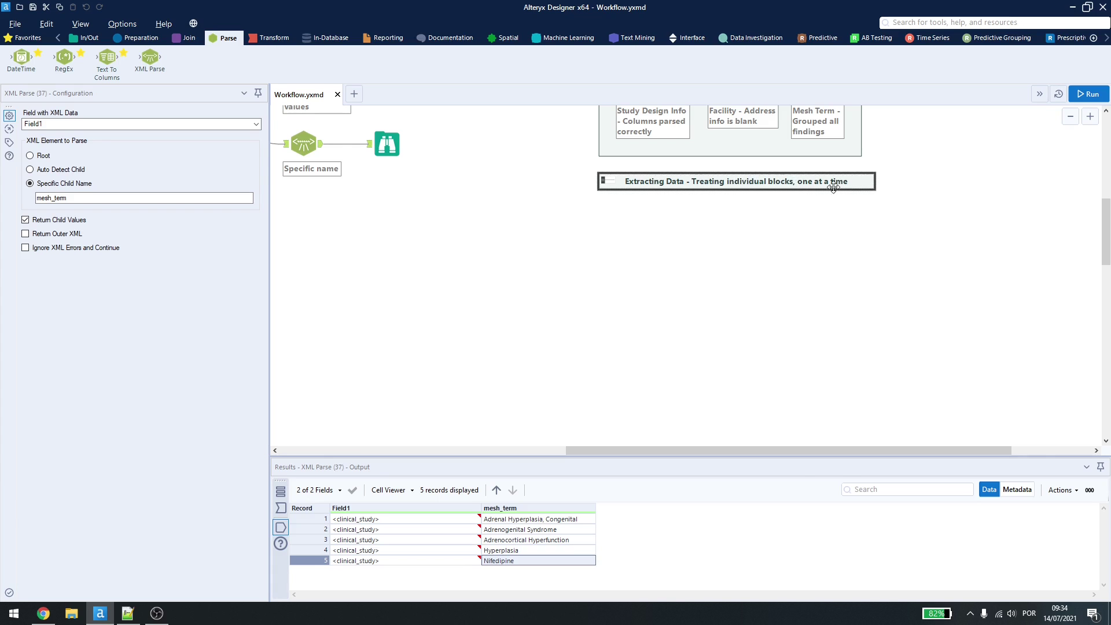
{"action": "scroll", "coordinate": [695, 261], "scroll_direction": "up", "scroll_amount": 3}
{"action": "left_click", "coordinate": [606, 348]}
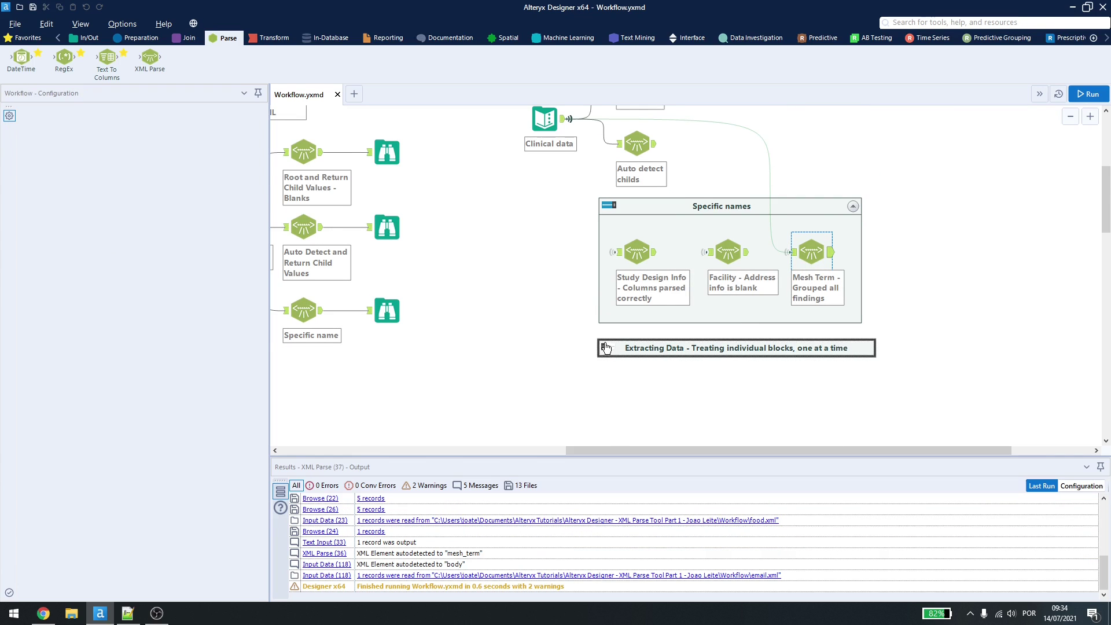
- Expand Extracting Data, run the workflow, and browse the Root childs 30-field output
{"action": "left_click", "coordinate": [606, 347]}
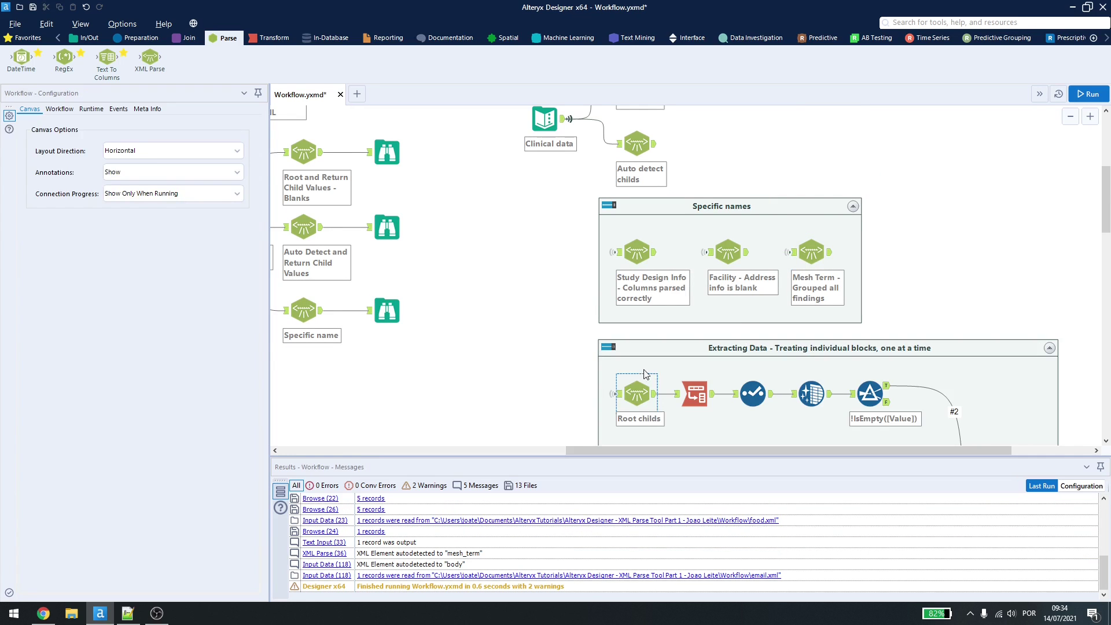
{"action": "left_click", "coordinate": [639, 392]}
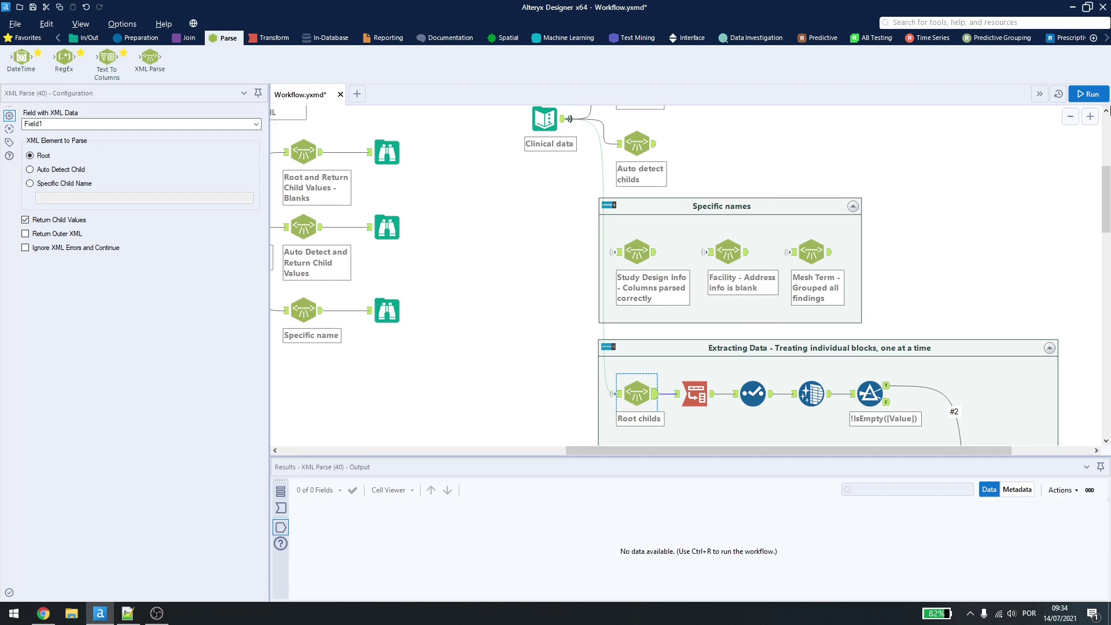
{"action": "left_click", "coordinate": [1088, 94]}
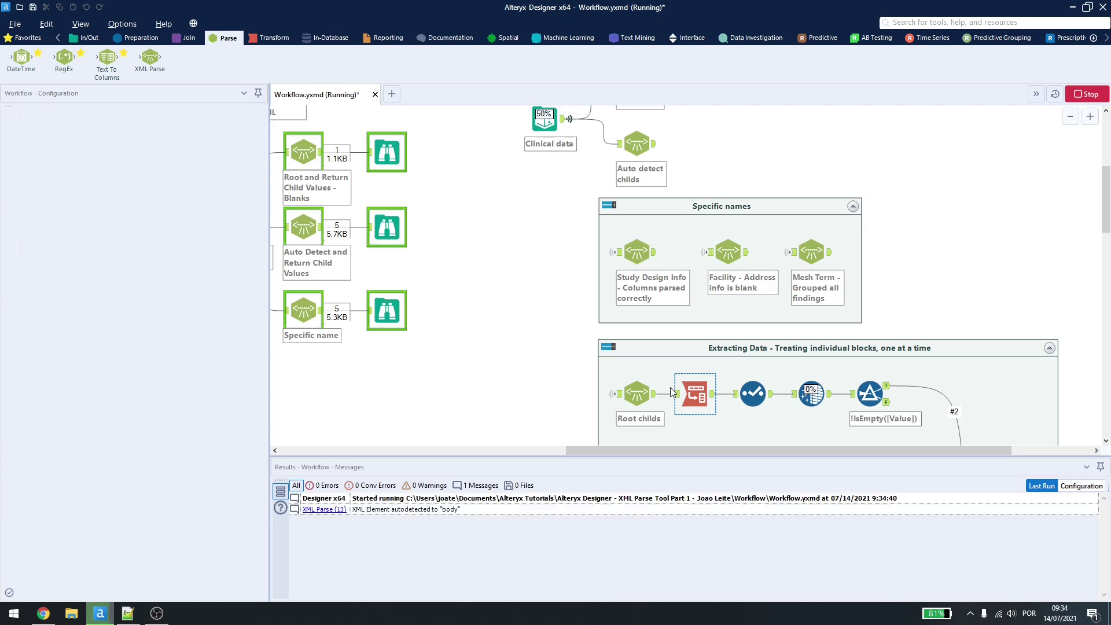
{"action": "left_click", "coordinate": [651, 396]}
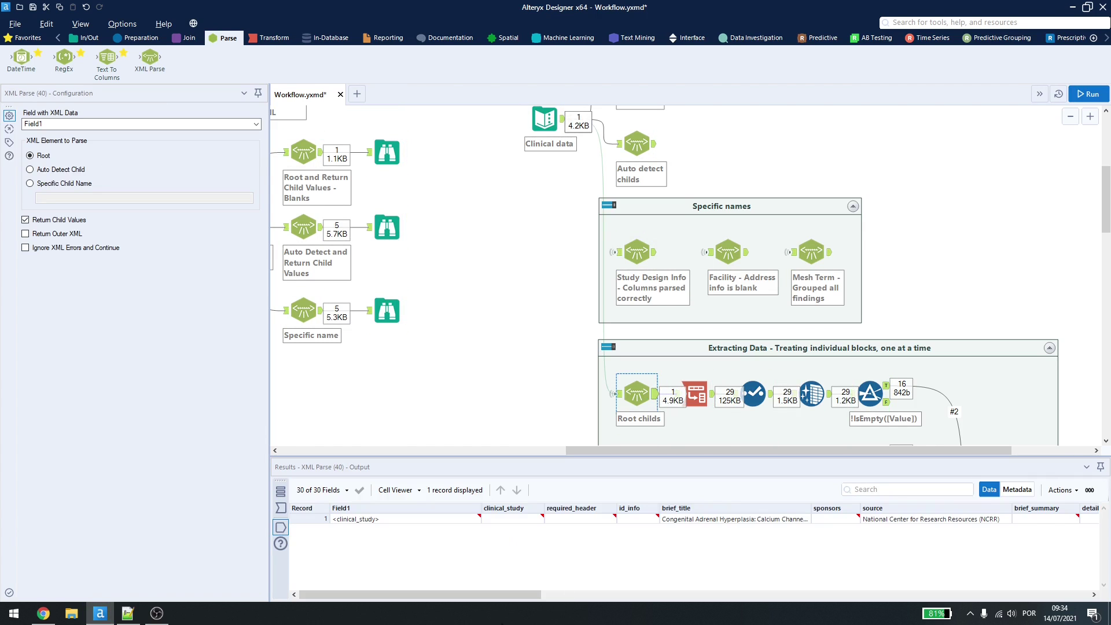
{"action": "left_click_drag", "start_coordinate": [523, 594], "coordinate": [1030, 605]}
{"action": "key", "text": "alt+Tab"}
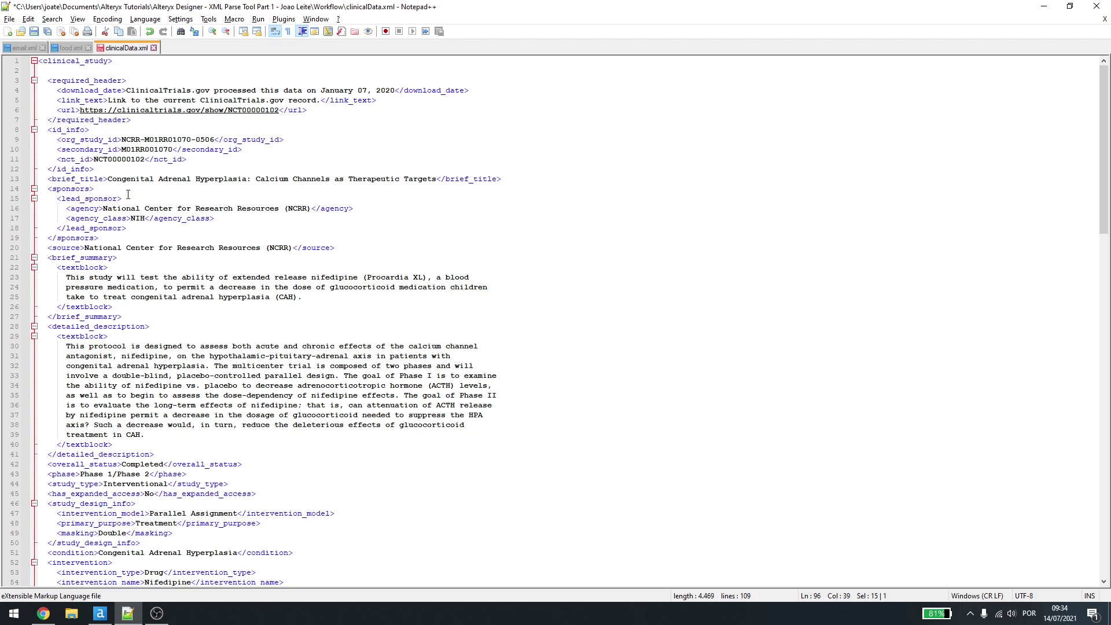
{"action": "left_click_drag", "start_coordinate": [44, 60], "coordinate": [124, 60]}
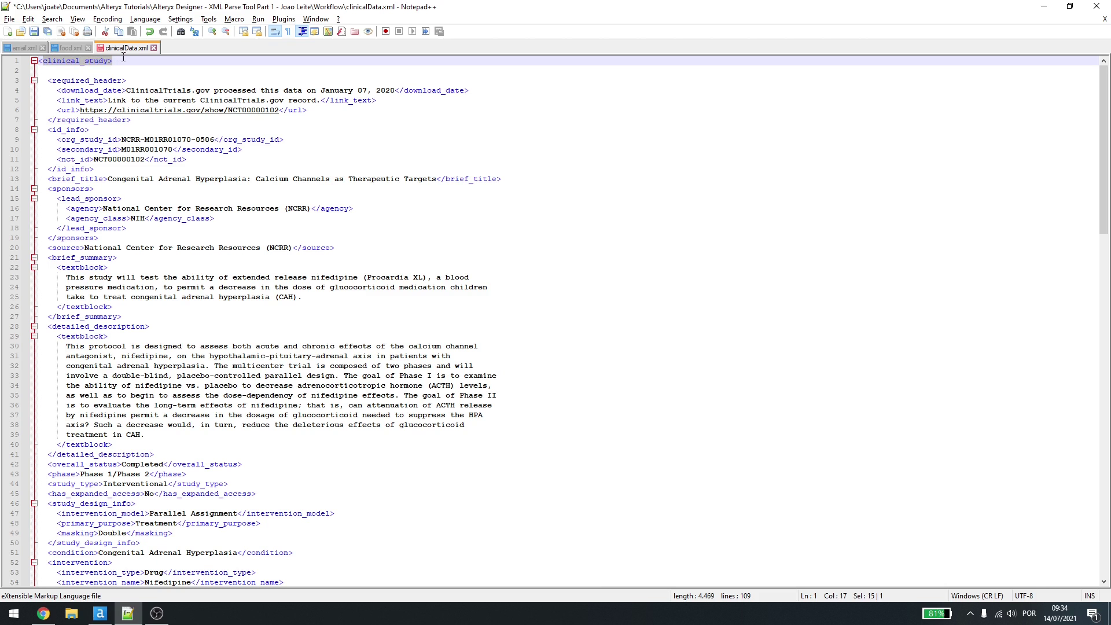
{"action": "left_click_drag", "start_coordinate": [48, 80], "coordinate": [307, 110]}
{"action": "left_click_drag", "start_coordinate": [74, 130], "coordinate": [503, 180]}
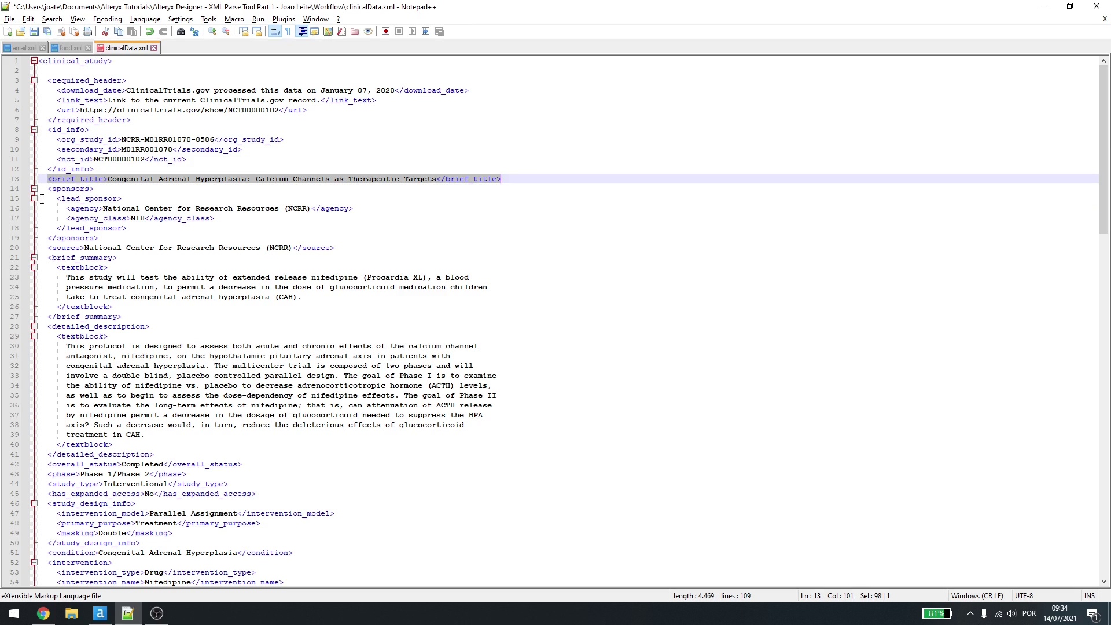
{"action": "left_click_drag", "start_coordinate": [52, 189], "coordinate": [116, 448]}
{"action": "left_click", "coordinate": [72, 248]}
{"action": "scroll", "coordinate": [116, 448], "scroll_direction": "down", "scroll_amount": 2}
{"action": "left_click", "coordinate": [82, 406]}
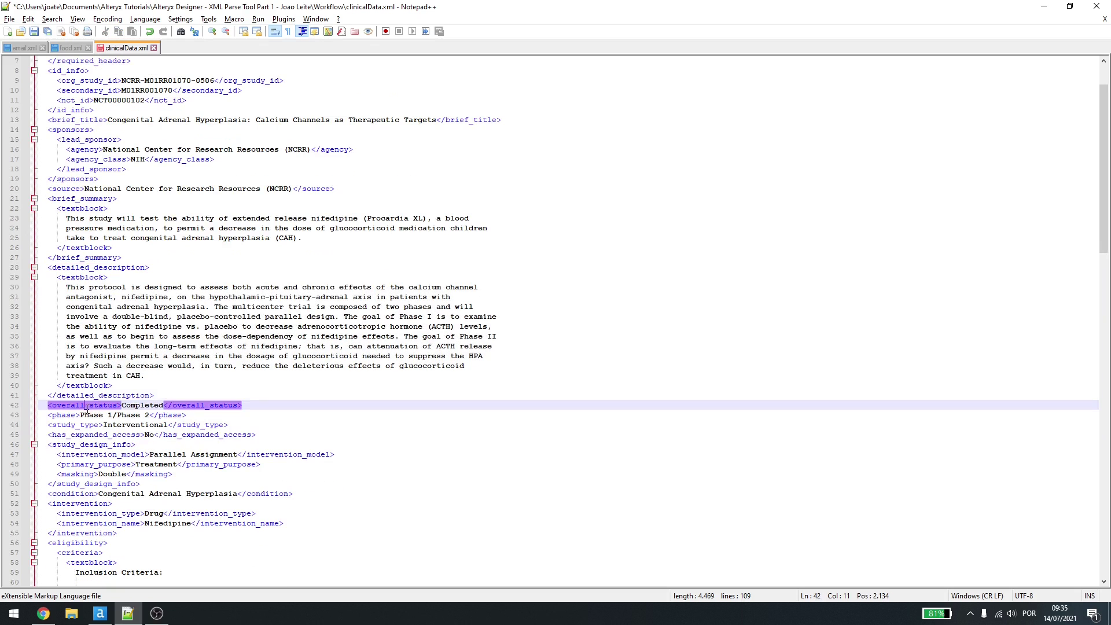
{"action": "left_click", "coordinate": [62, 415]}
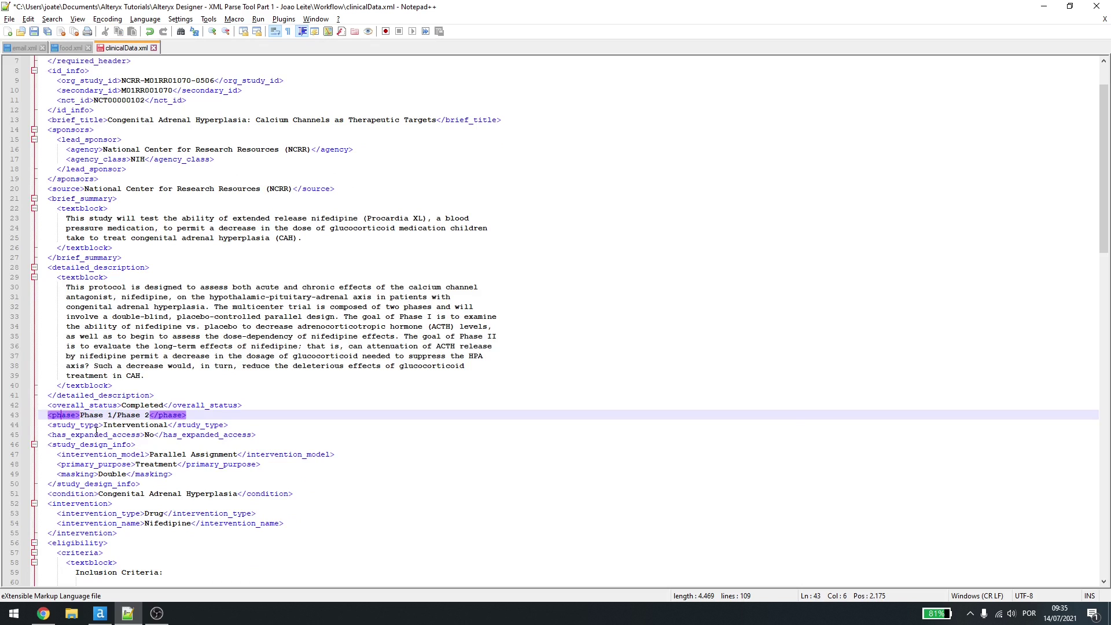
{"action": "scroll", "coordinate": [96, 401], "scroll_direction": "up", "scroll_amount": 2}
{"action": "left_click", "coordinate": [99, 614]}
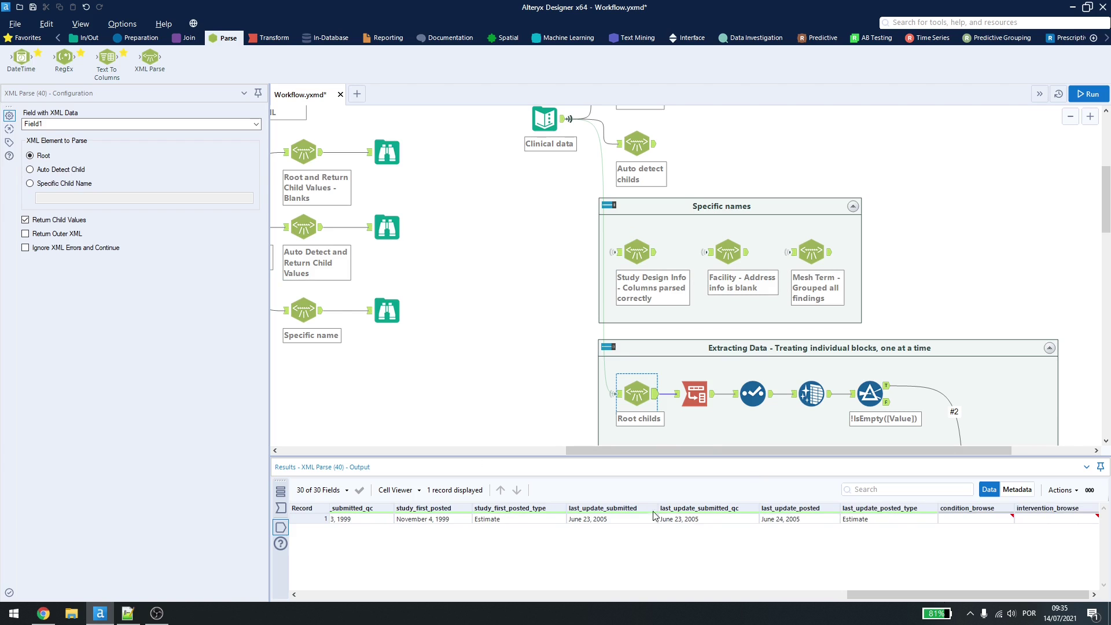
- Review the Root childs Transpose, Select and Data Cleansing tools, then the Filter's 16 non-empty Name/Value records
{"action": "left_click", "coordinate": [696, 393]}
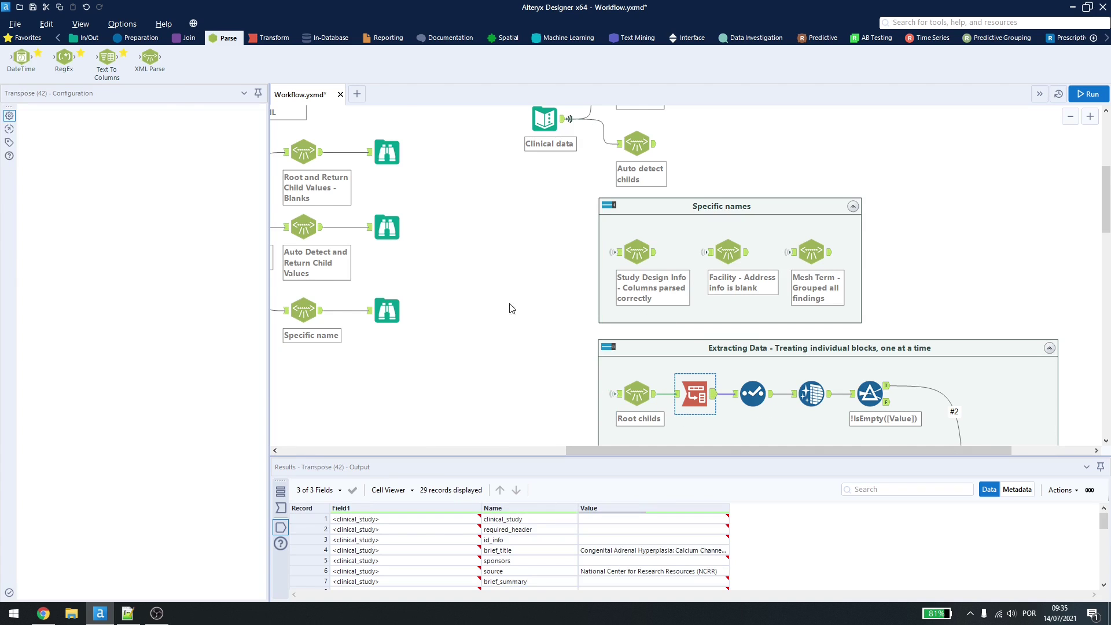
{"action": "scroll", "coordinate": [509, 304], "scroll_direction": "down", "scroll_amount": 1}
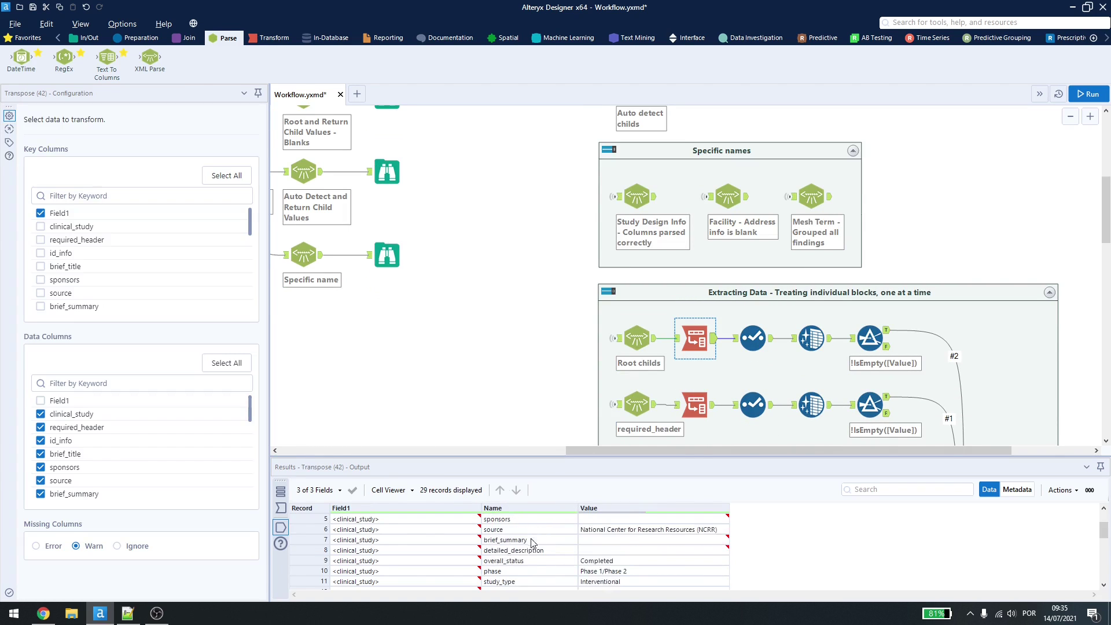
{"action": "scroll", "coordinate": [544, 565], "scroll_direction": "down", "scroll_amount": 5}
{"action": "left_click", "coordinate": [753, 337]}
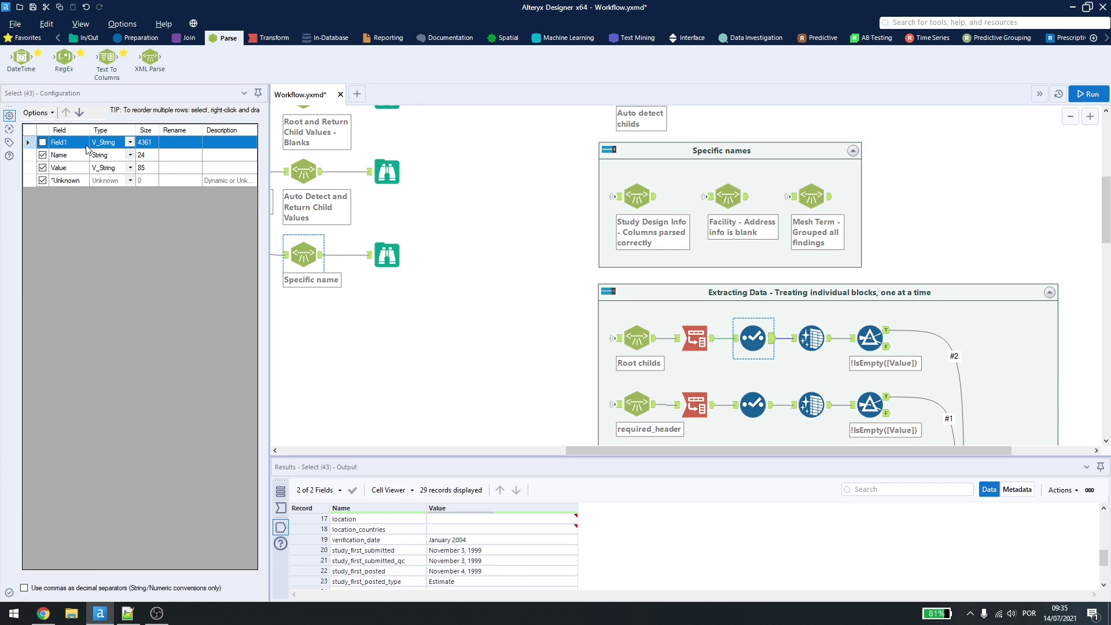
{"action": "left_click", "coordinate": [820, 334]}
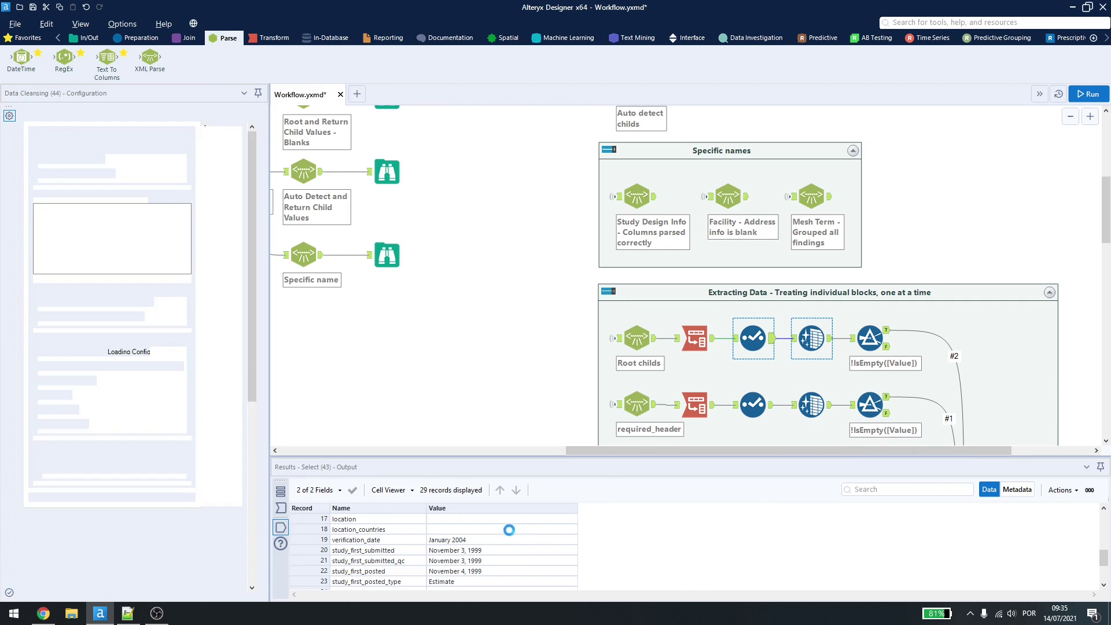
{"action": "left_click", "coordinate": [883, 346]}
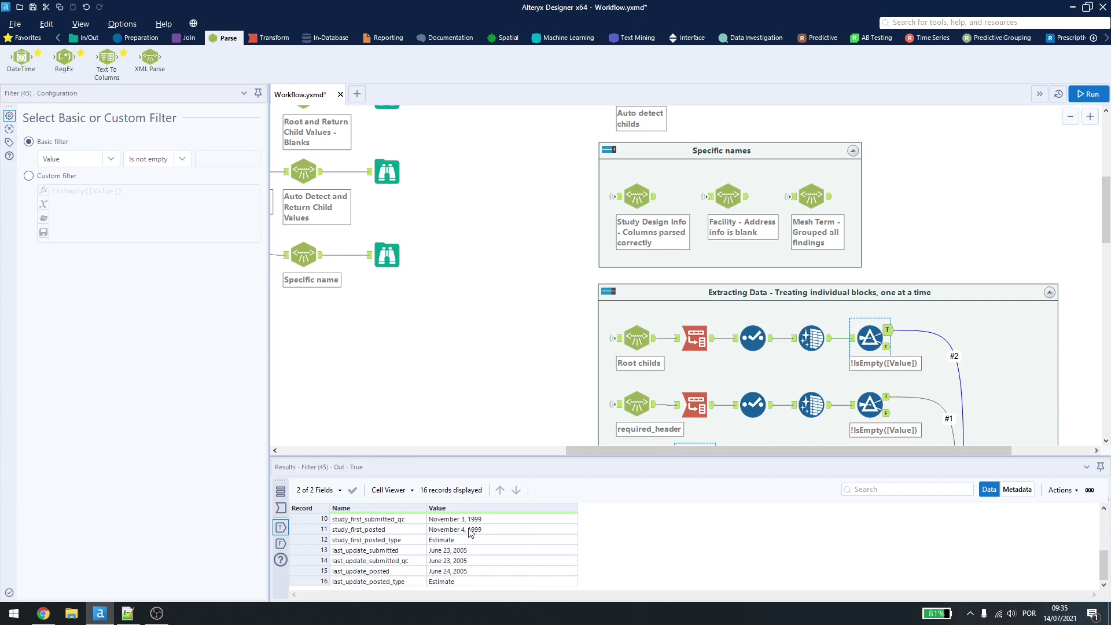
{"action": "scroll", "coordinate": [470, 531], "scroll_direction": "up", "scroll_amount": 3}
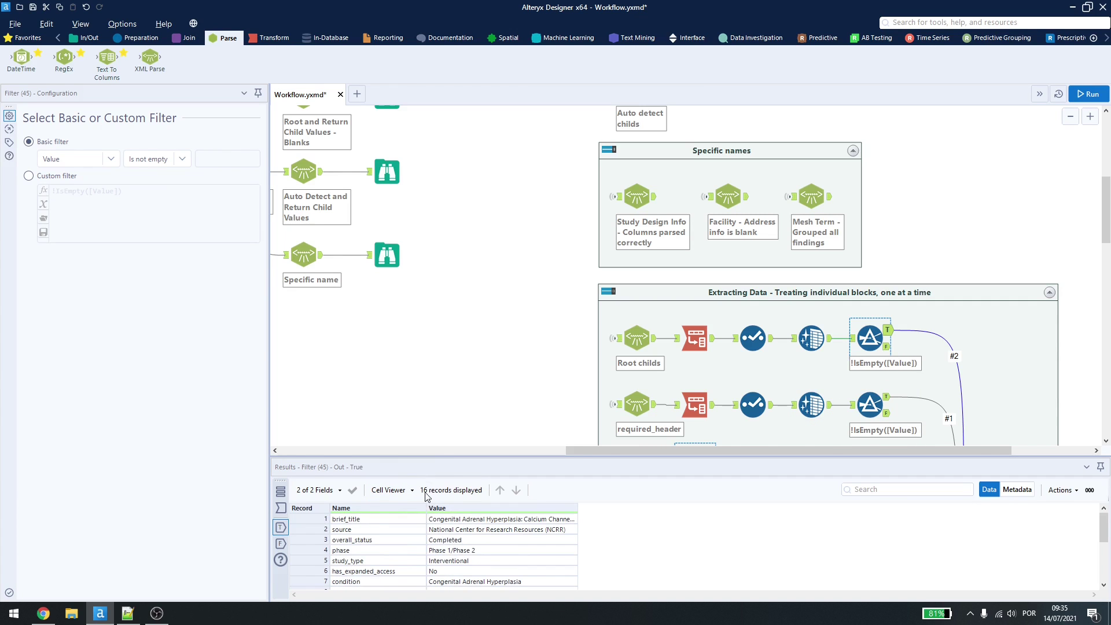
- Compare the required_header XML block with its XML Parse settings and three kept Filter records
{"action": "key", "text": "alt+Tab"}
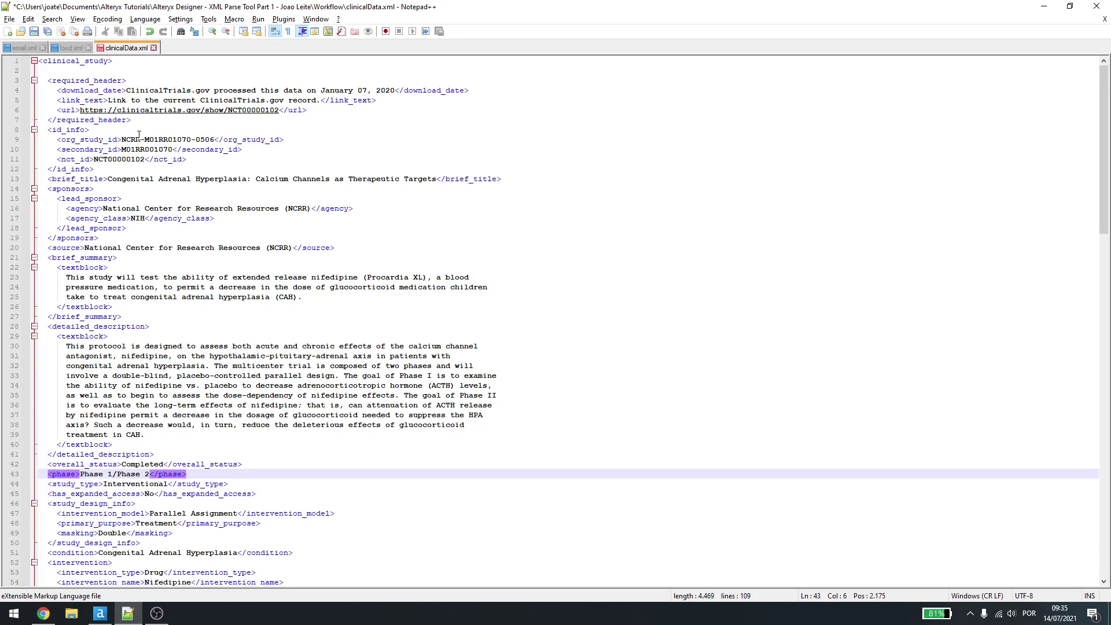
{"action": "left_click_drag", "start_coordinate": [62, 73], "coordinate": [260, 111]}
{"action": "key", "text": "alt+Tab"}
{"action": "left_click", "coordinate": [663, 428]}
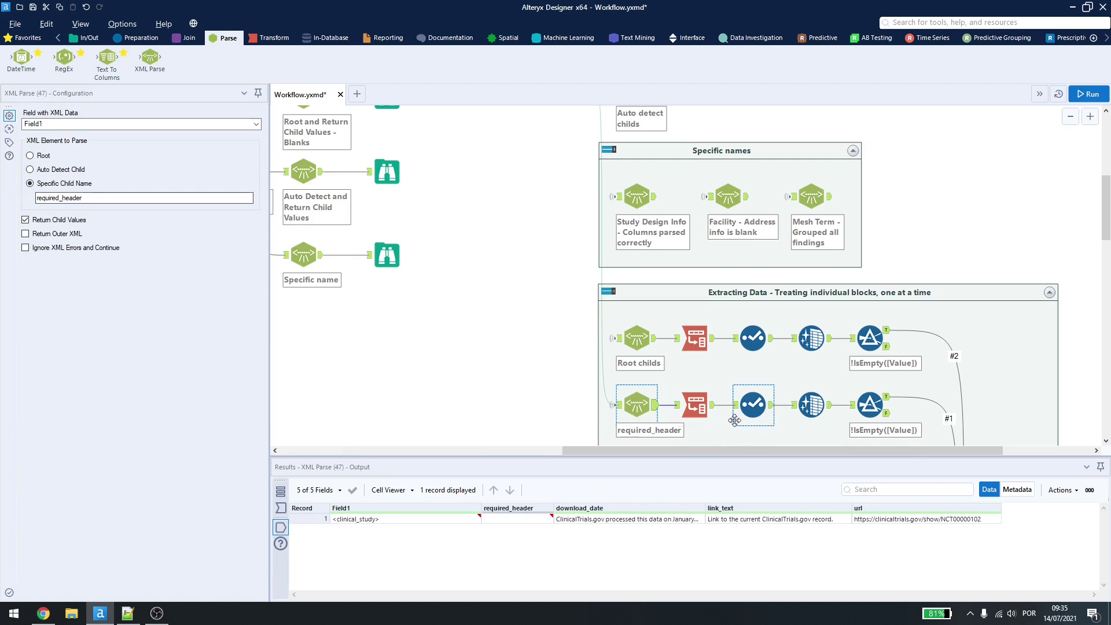
{"action": "left_click", "coordinate": [887, 399]}
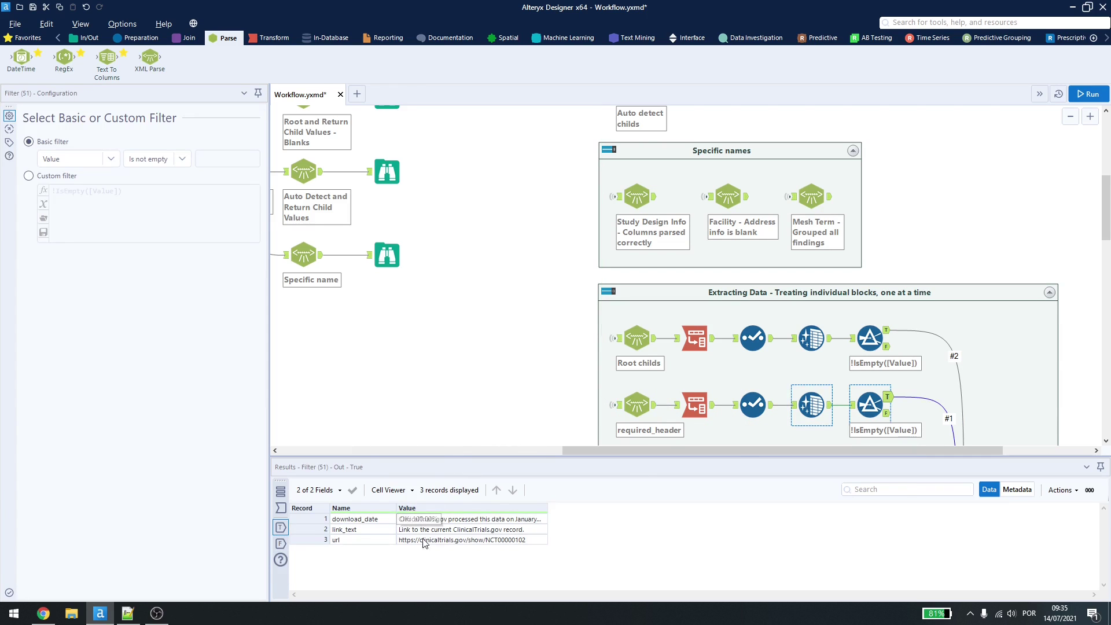
- Cross-check the required_header child lines, then view id_info's org_study_id, secondary_id and nct_id records
{"action": "key", "text": "alt+Tab"}
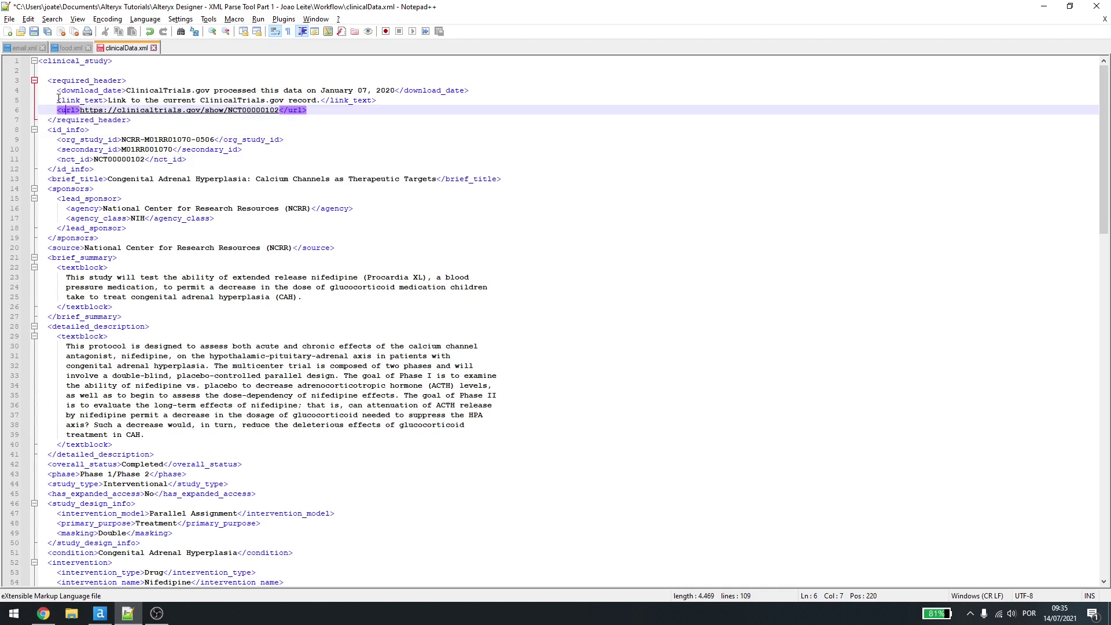
{"action": "left_click", "coordinate": [56, 90], "text": "shift"}
{"action": "key", "text": "alt+Tab"}
{"action": "scroll", "coordinate": [699, 286], "scroll_direction": "down", "scroll_amount": 3}
{"action": "key", "text": "alt+Tab"}
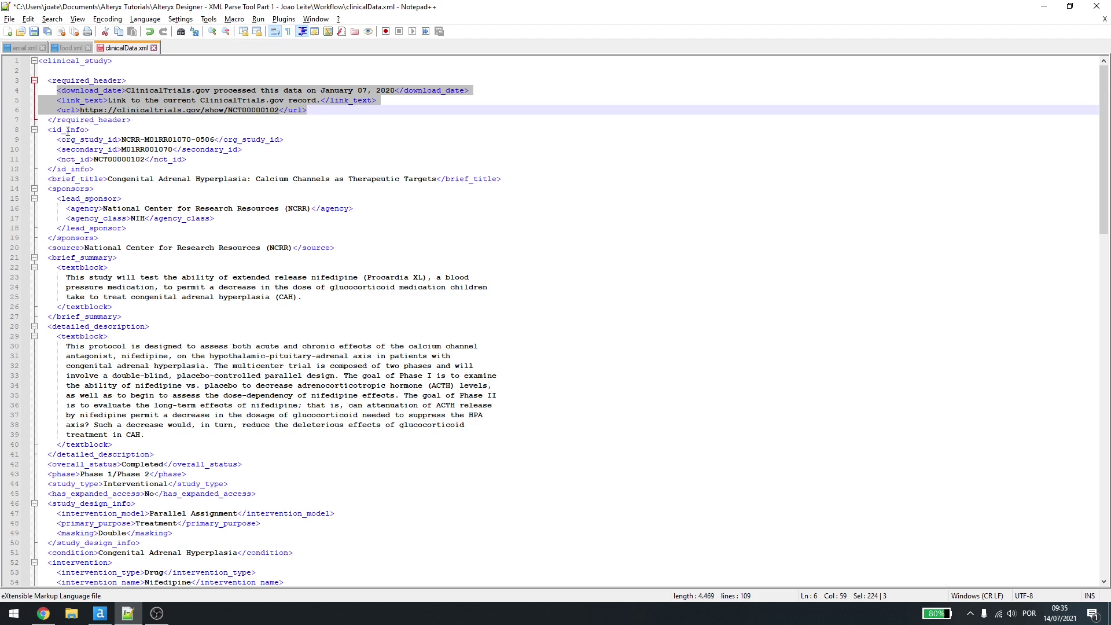
{"action": "key", "text": "alt+Tab"}
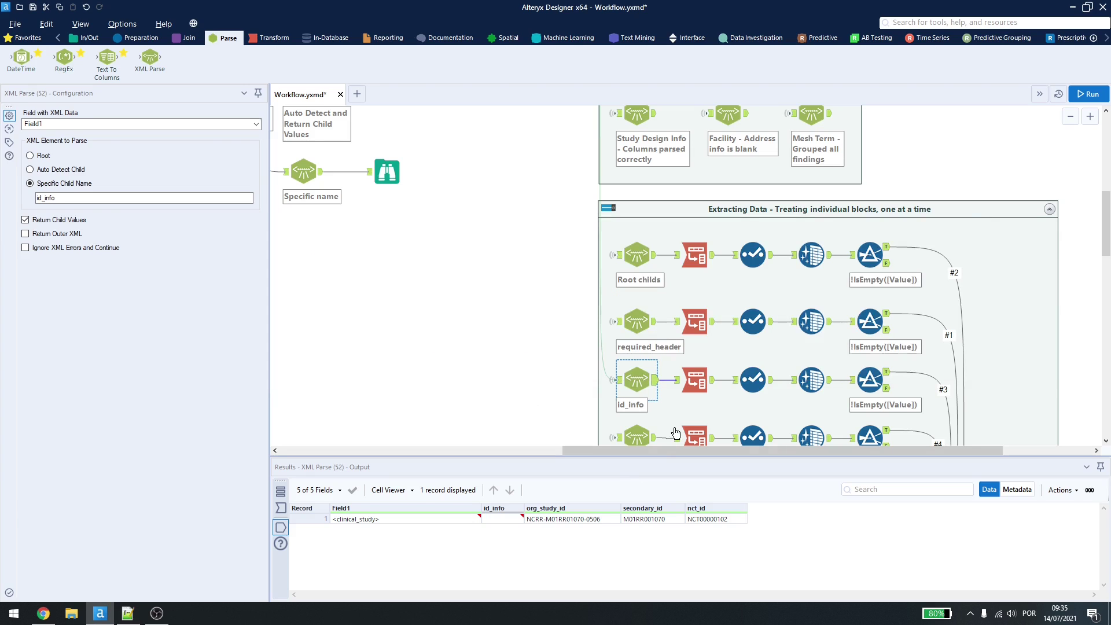
{"action": "left_click", "coordinate": [53, 198]}
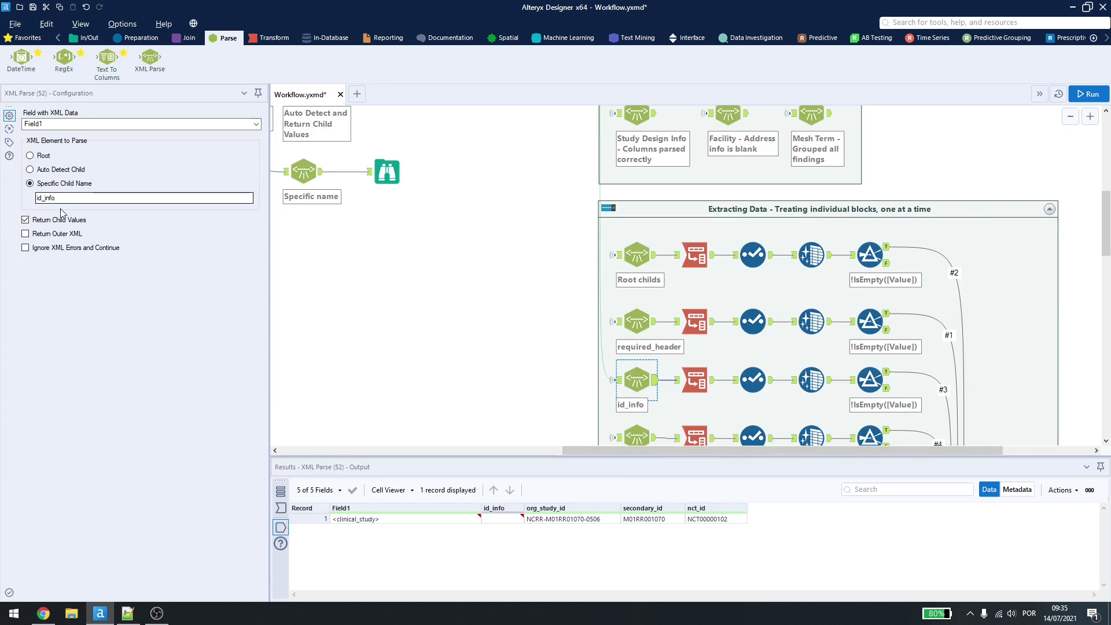
{"action": "left_click", "coordinate": [882, 375]}
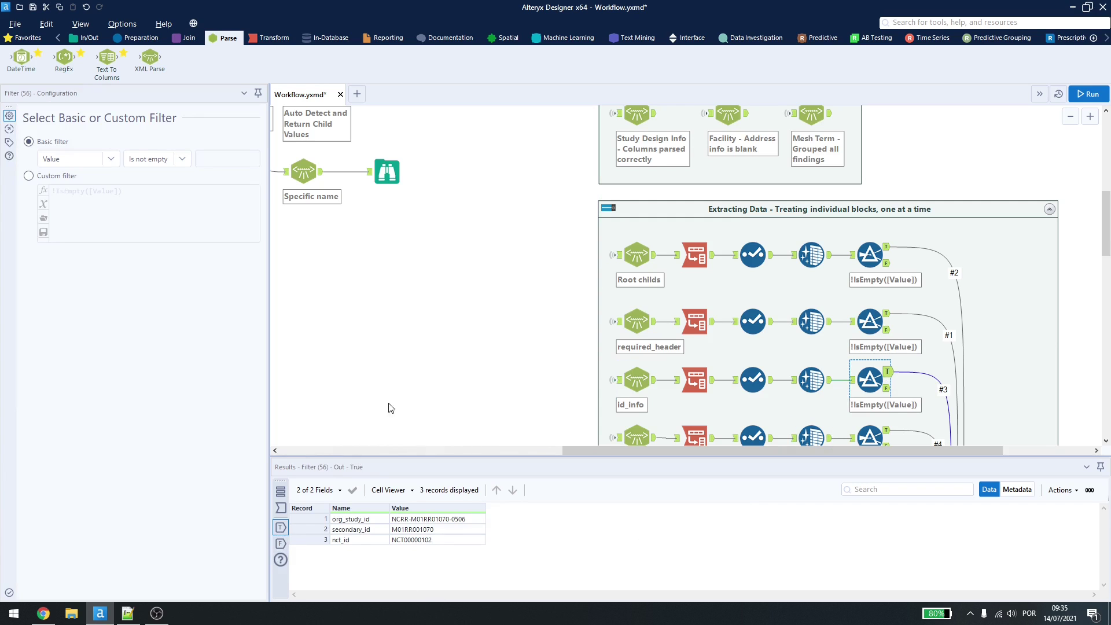
- Show the Union's combined 46-record output in an enlarged Results pane
{"action": "scroll", "coordinate": [477, 376], "scroll_direction": "down", "scroll_amount": 2}
{"action": "scroll", "coordinate": [477, 376], "scroll_direction": "down", "scroll_amount": 1}
{"action": "scroll", "coordinate": [477, 376], "scroll_direction": "down", "scroll_amount": 10}
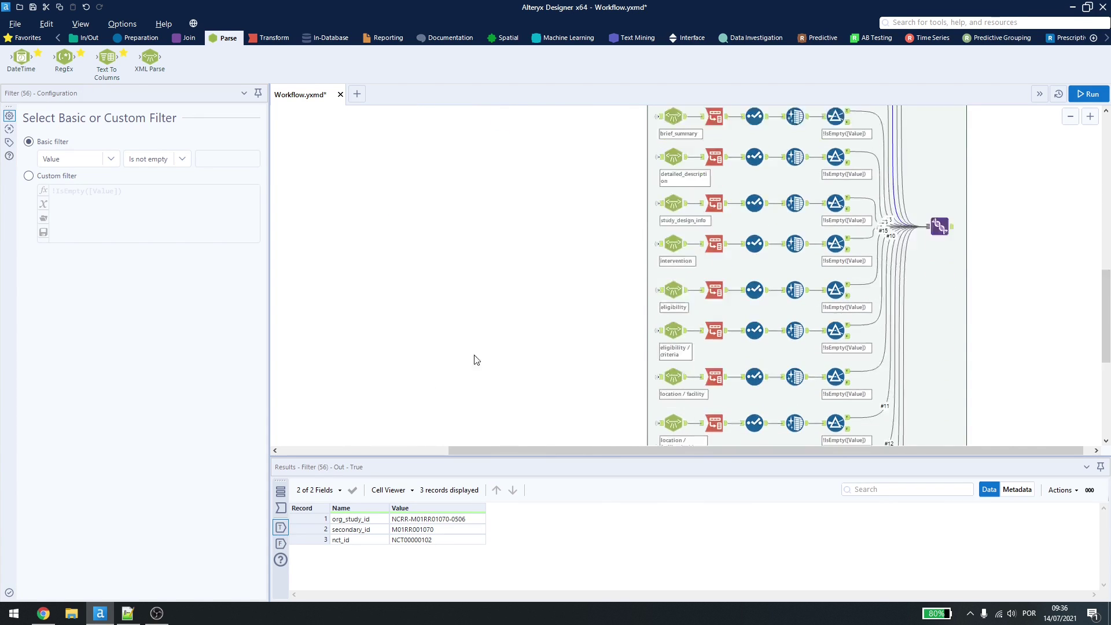
{"action": "scroll", "coordinate": [508, 339], "scroll_direction": "down", "scroll_amount": 1}
{"action": "scroll", "coordinate": [518, 320], "scroll_direction": "down", "scroll_amount": 1}
{"action": "scroll", "coordinate": [523, 321], "scroll_direction": "up", "scroll_amount": 3}
{"action": "scroll", "coordinate": [674, 182], "scroll_direction": "up", "scroll_amount": 2}
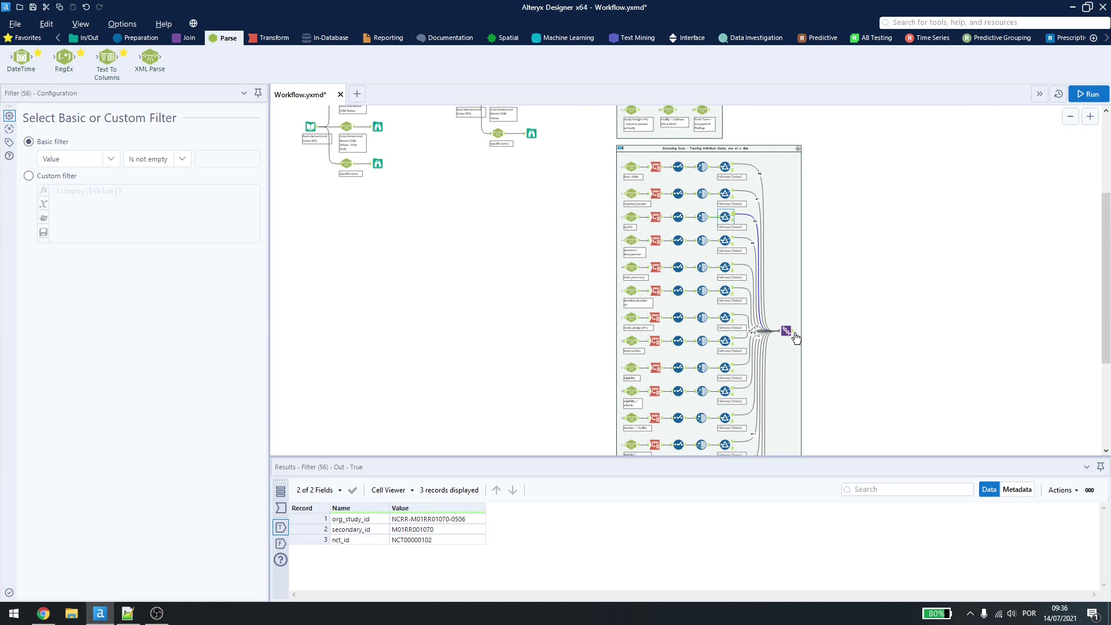
{"action": "left_click", "coordinate": [791, 332]}
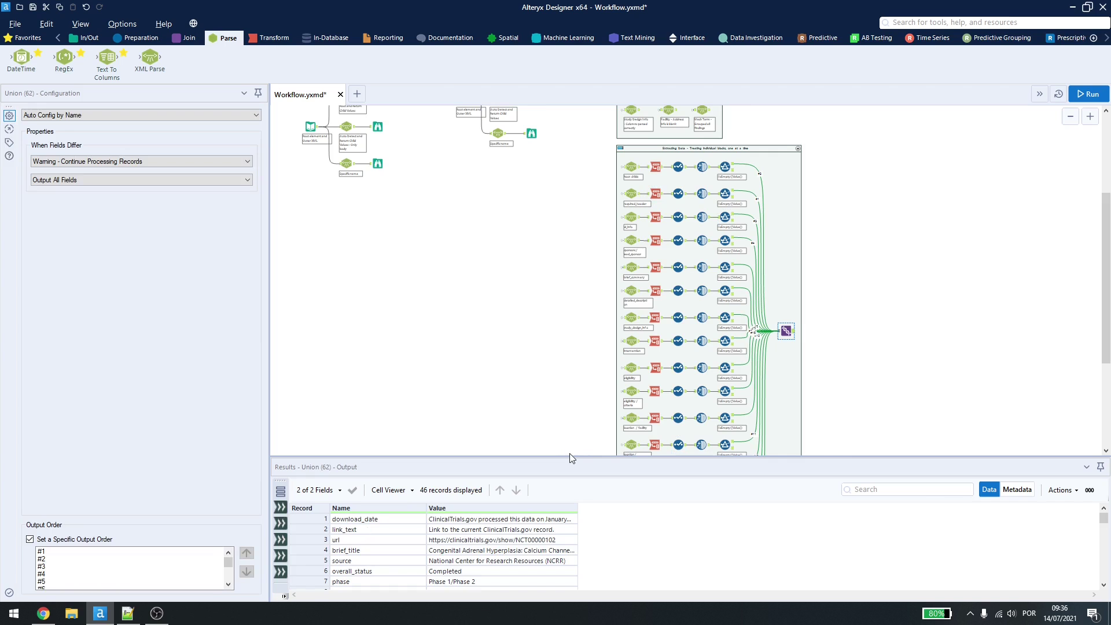
{"action": "left_click_drag", "start_coordinate": [572, 456], "coordinate": [601, 342]}
{"action": "scroll", "coordinate": [445, 501], "scroll_direction": "down", "scroll_amount": 9}
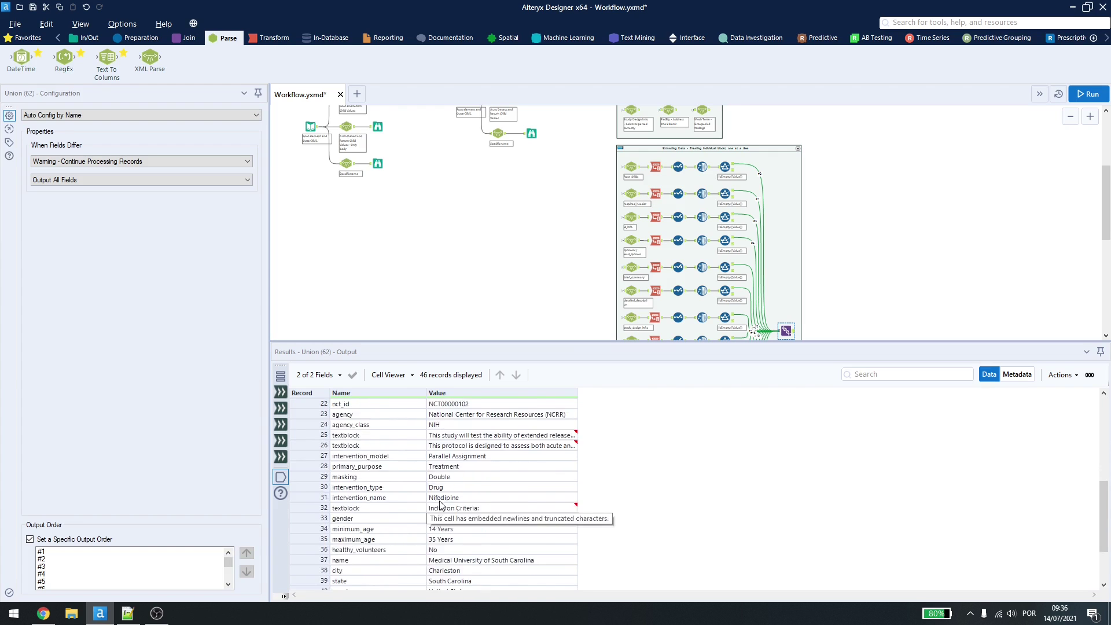
{"action": "scroll", "coordinate": [441, 512], "scroll_direction": "up", "scroll_amount": 7}
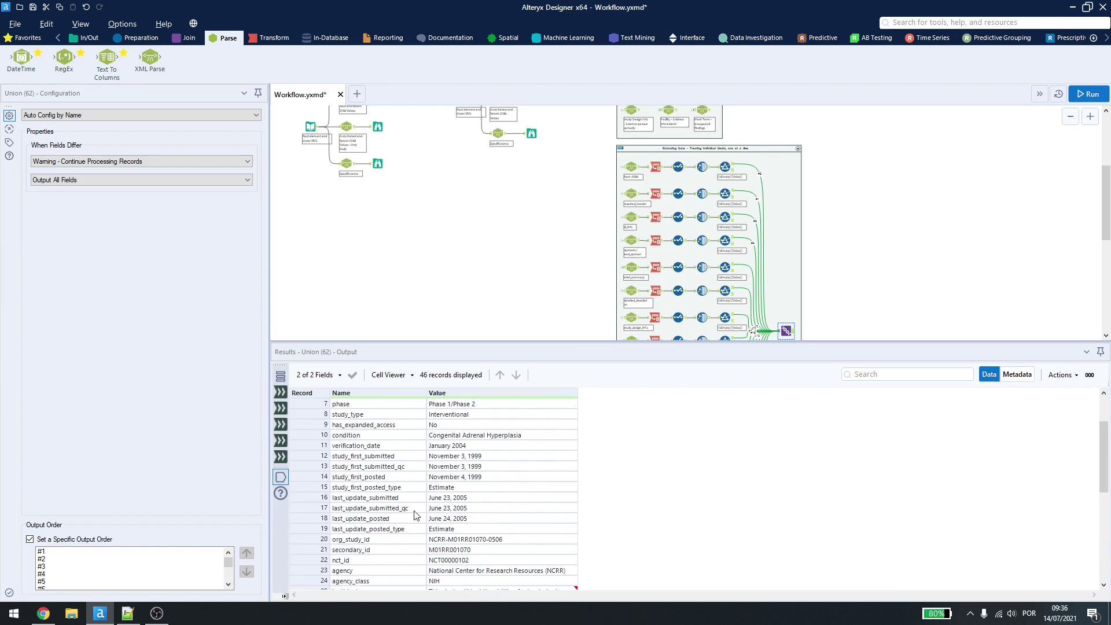
- Match last_update_posted_type and study_first_posted_type records to the type attribute on XML line 96
{"action": "key", "text": "alt+Tab"}
{"action": "scroll", "coordinate": [463, 289], "scroll_direction": "down", "scroll_amount": 10}
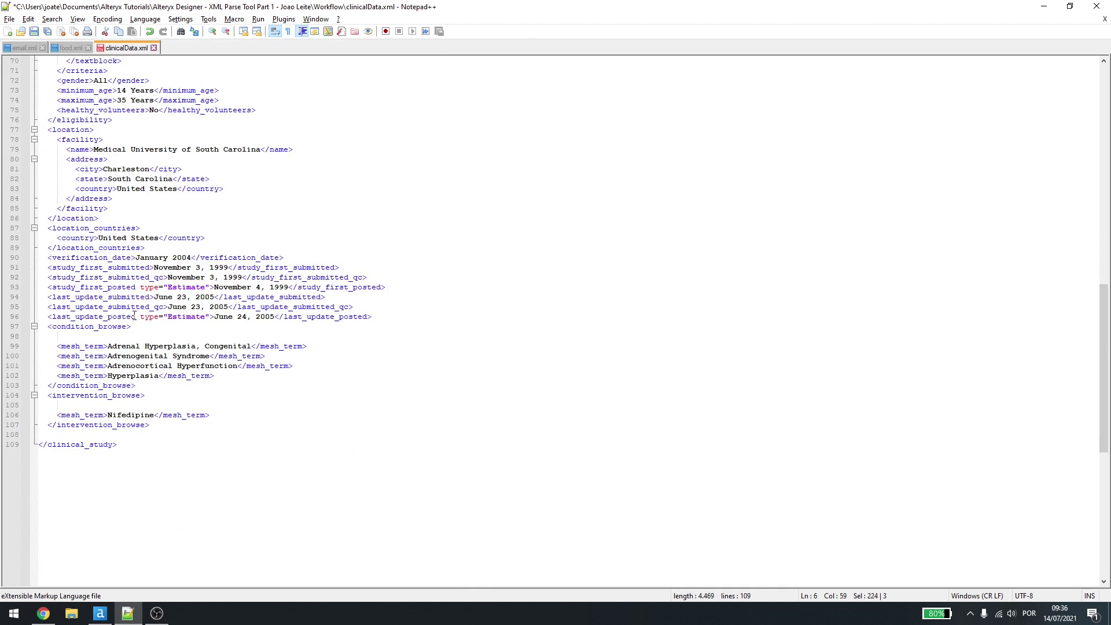
{"action": "key", "text": "alt+Tab"}
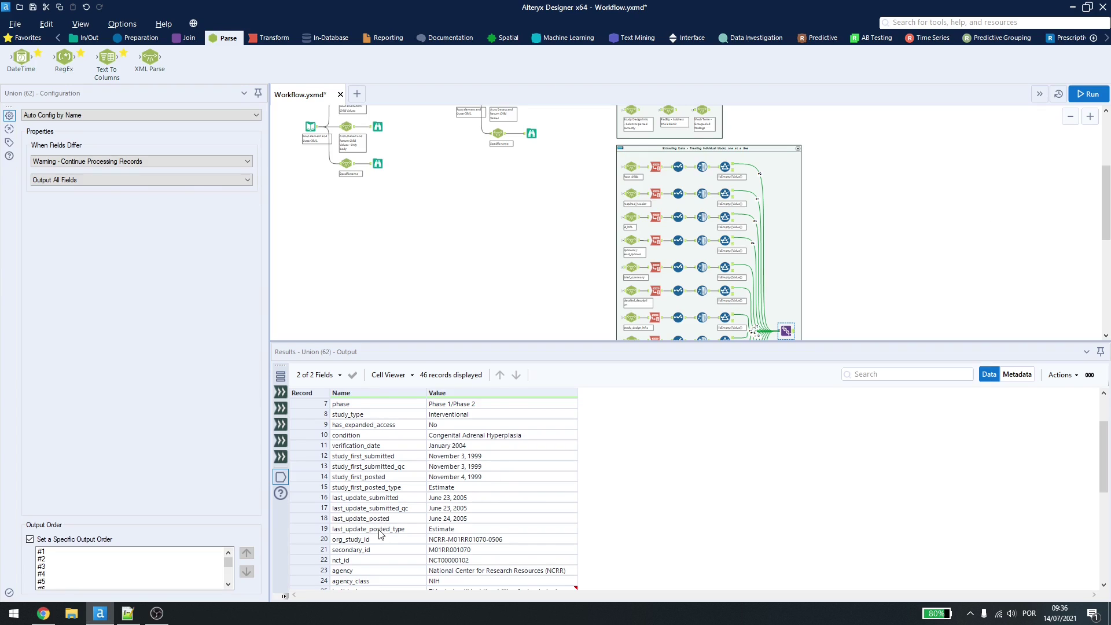
{"action": "left_click", "coordinate": [354, 529]}
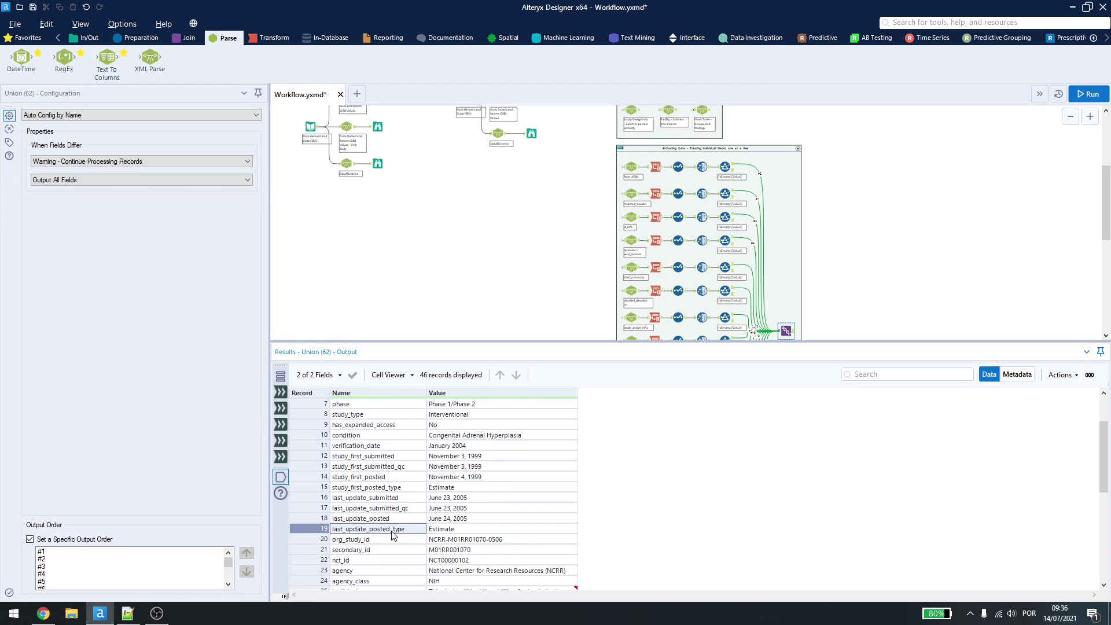
{"action": "left_click", "coordinate": [391, 488]}
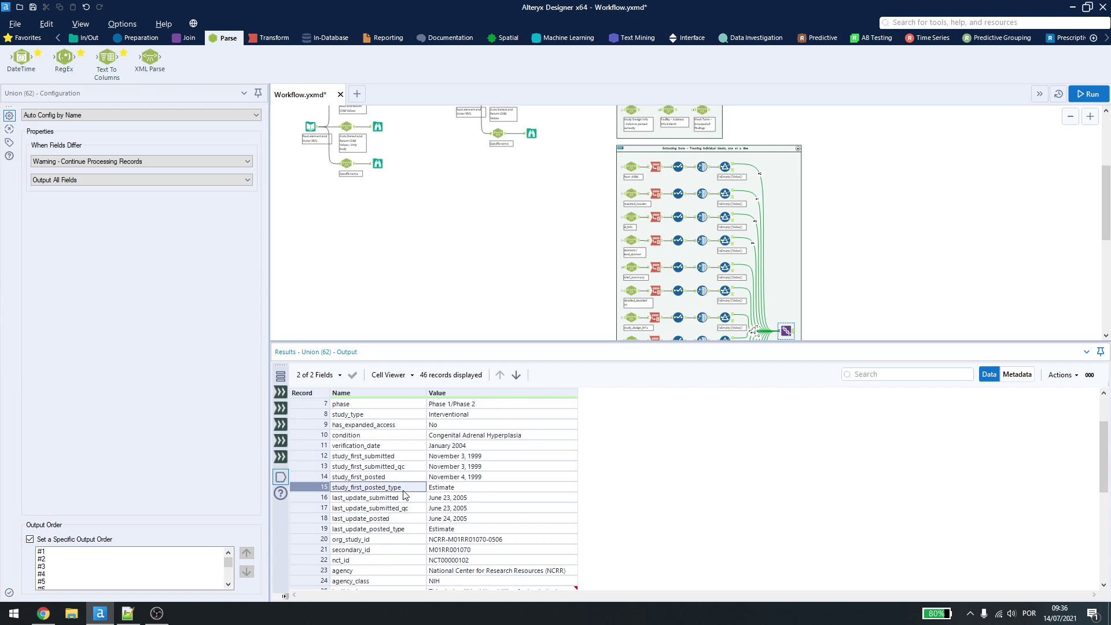
{"action": "key", "text": "alt+Tab"}
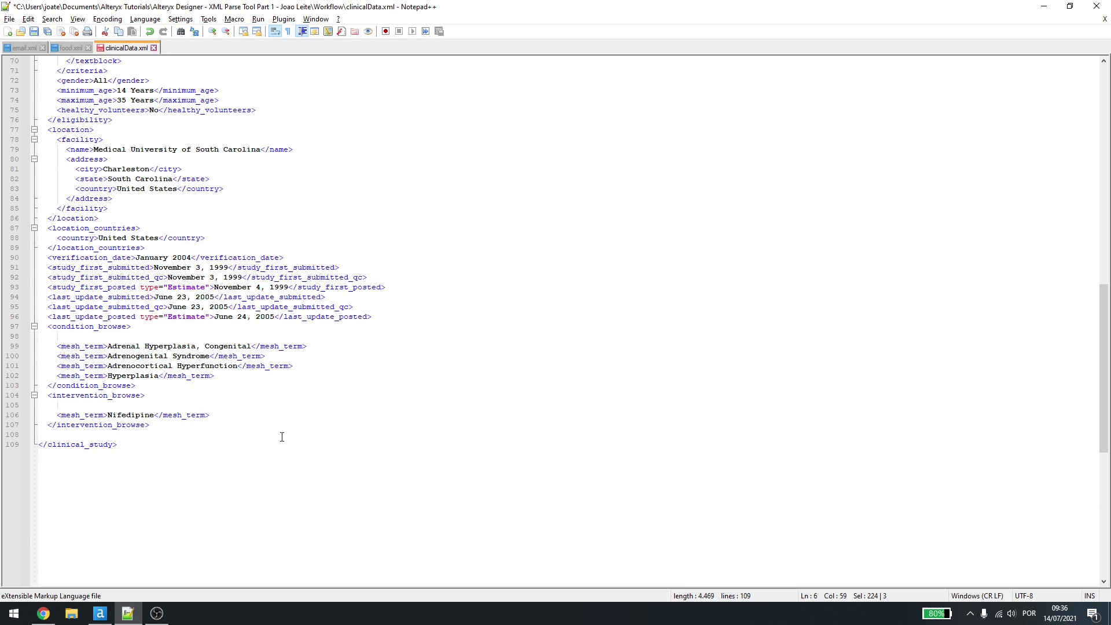
{"action": "left_click", "coordinate": [141, 315]}
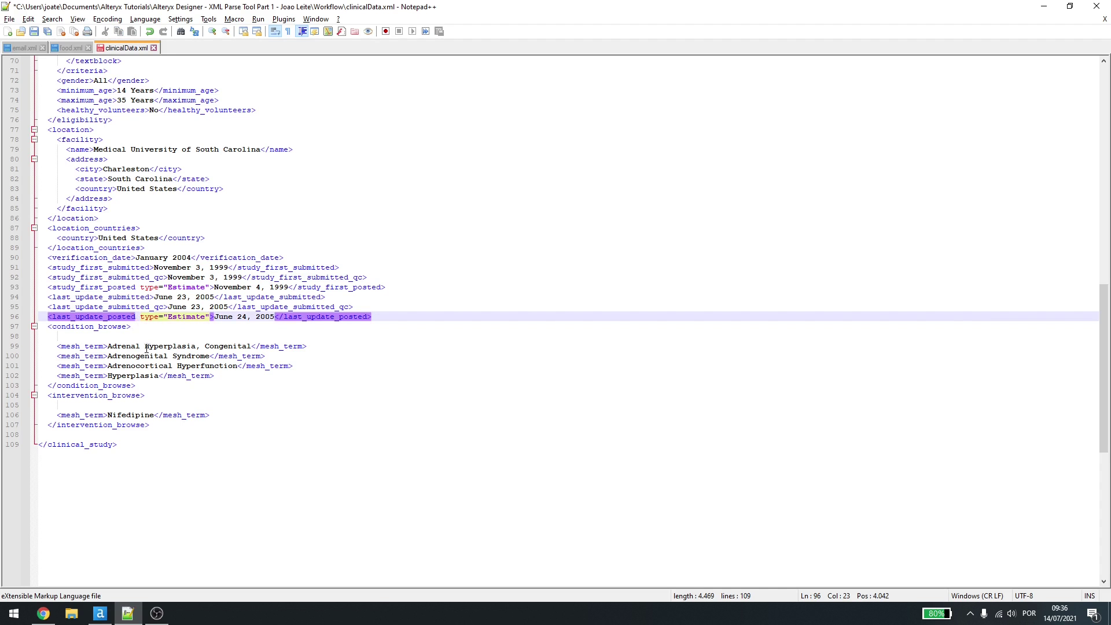
{"action": "key", "text": "alt+Tab"}
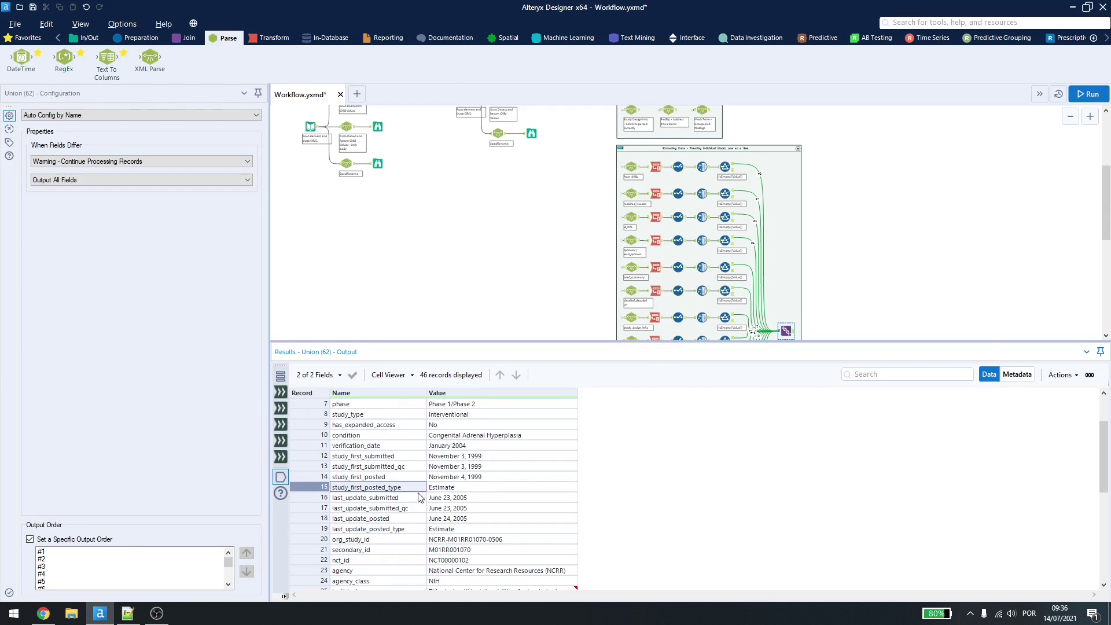
{"action": "key", "text": "alt+Tab"}
{"action": "left_click_drag", "start_coordinate": [145, 316], "coordinate": [158, 316]}
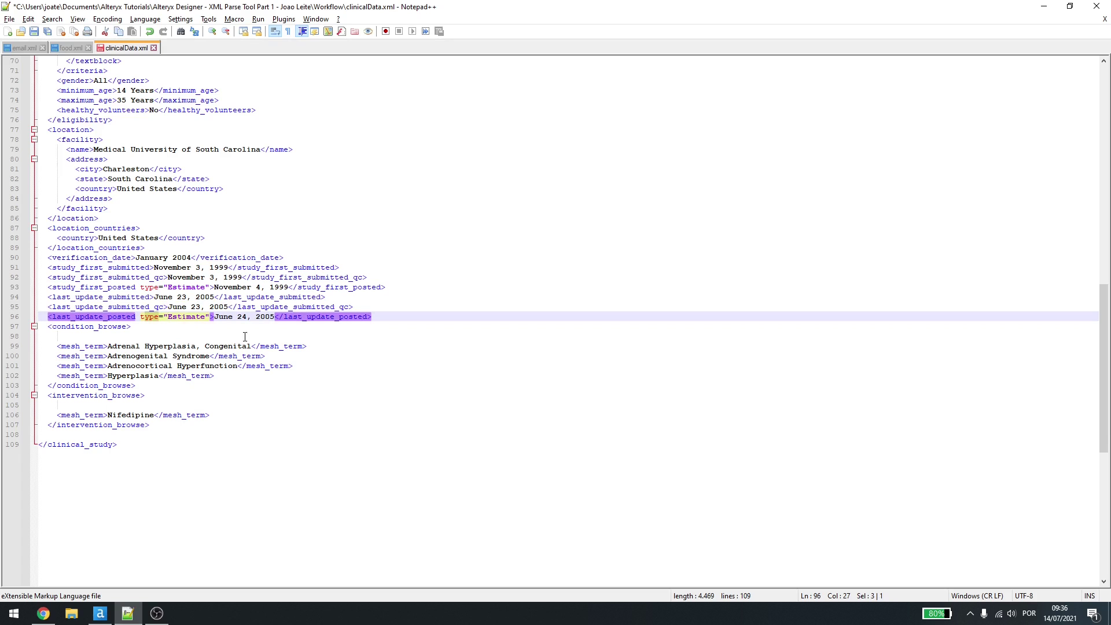
{"action": "key", "text": "alt+Tab"}
{"action": "left_click", "coordinate": [569, 270]}
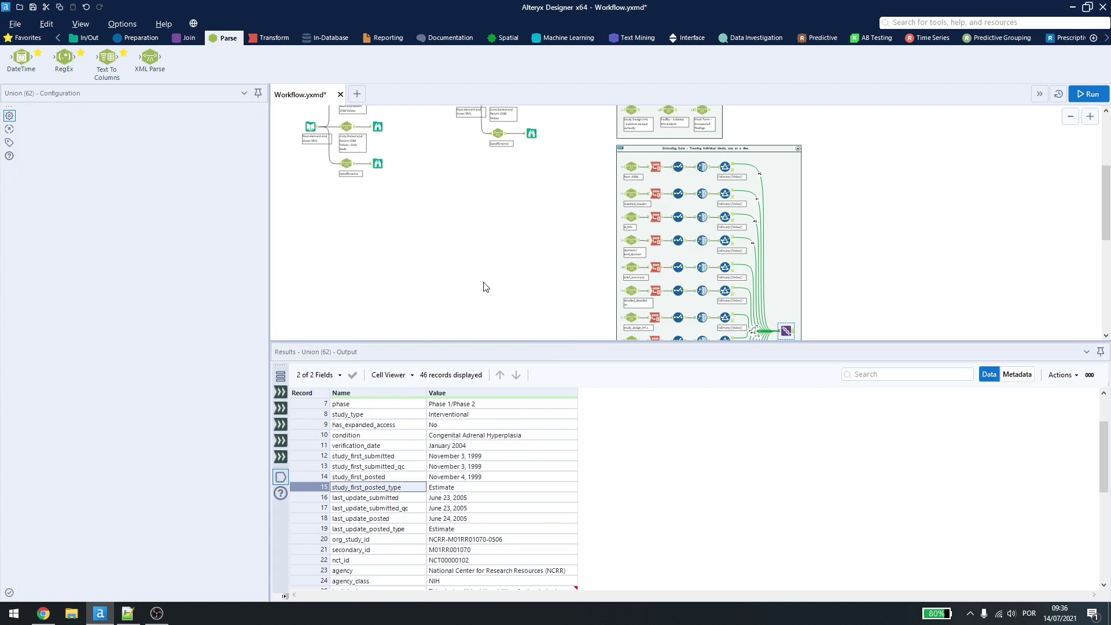
- Scroll the canvas up to the workflow title header and enlarge the canvas above the messages
{"action": "scroll", "coordinate": [496, 325], "scroll_direction": "up", "scroll_amount": 5}
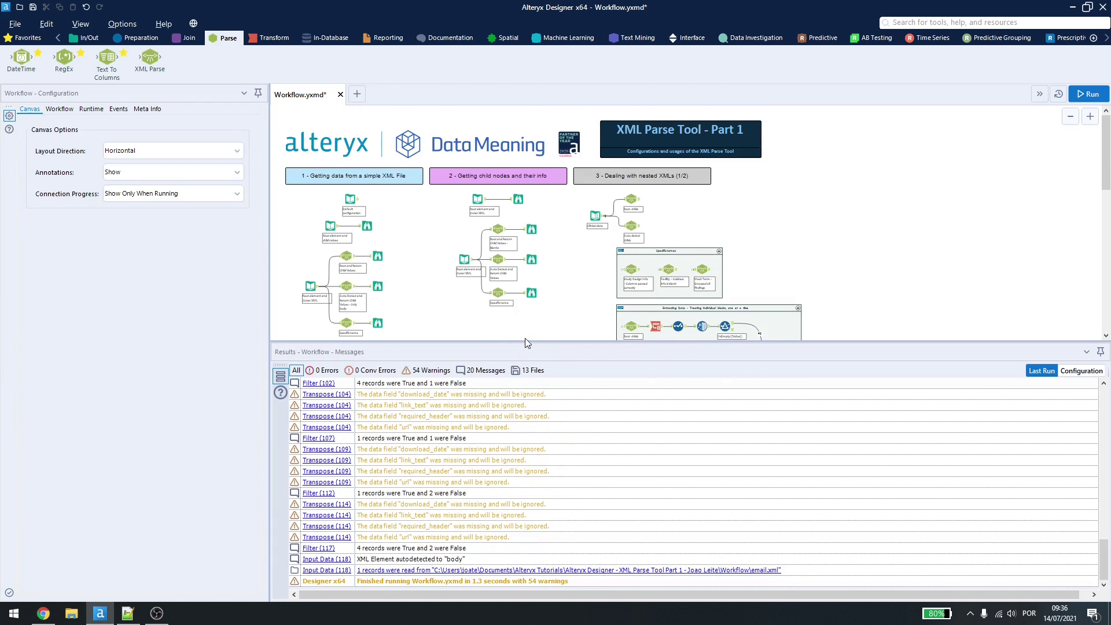
{"action": "left_click_drag", "start_coordinate": [538, 417], "coordinate": [536, 475]}
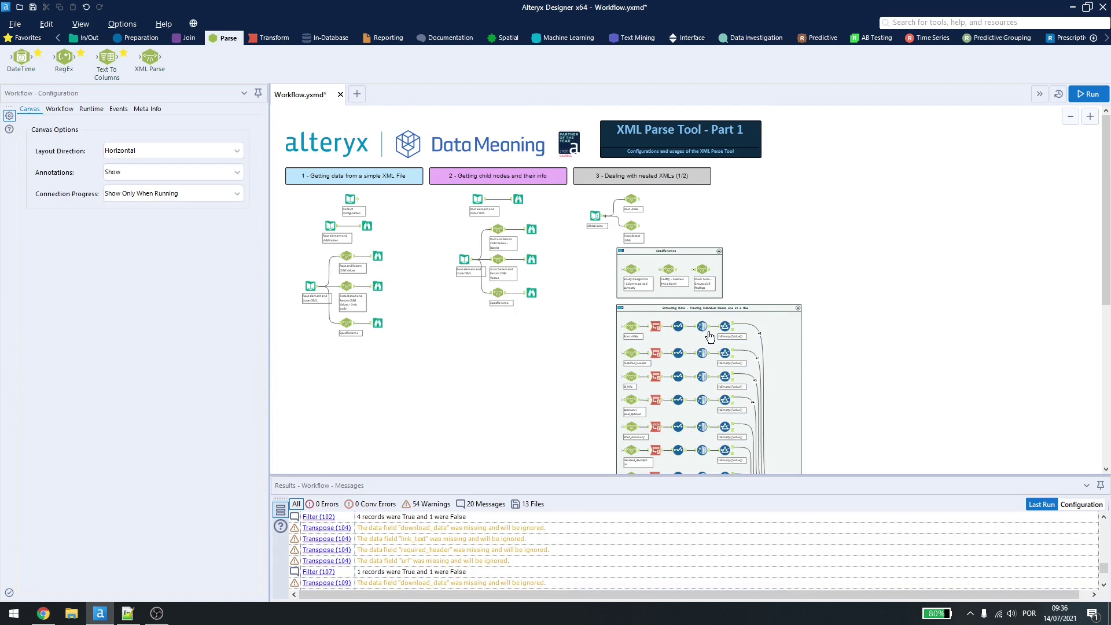